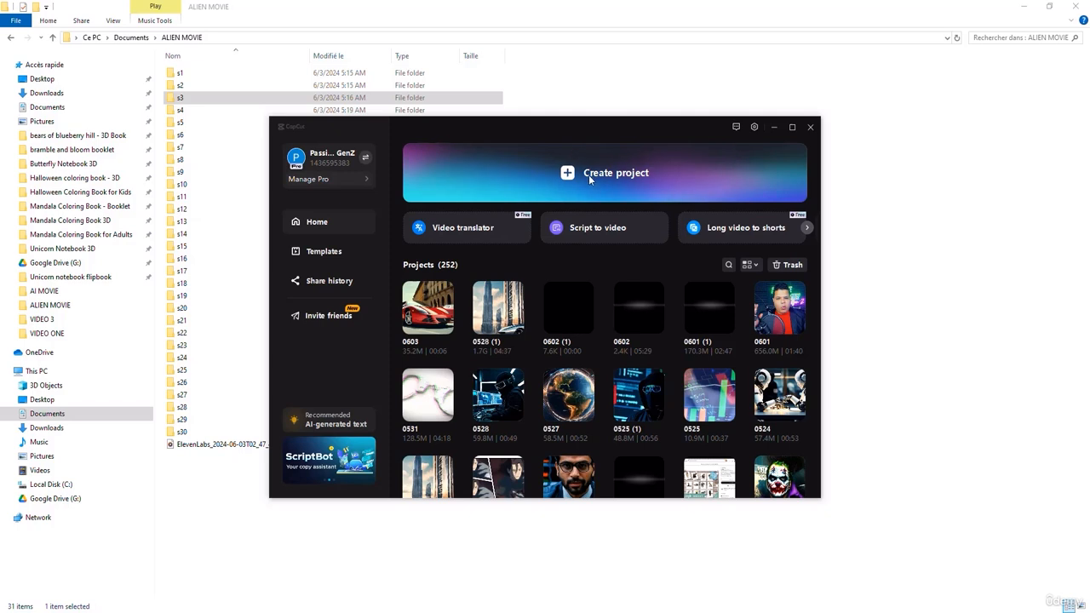
Step: Create a new CapCut project and check the contents of folder s30 inside ALIEN MOVIE in File Explorer
click(574, 177)
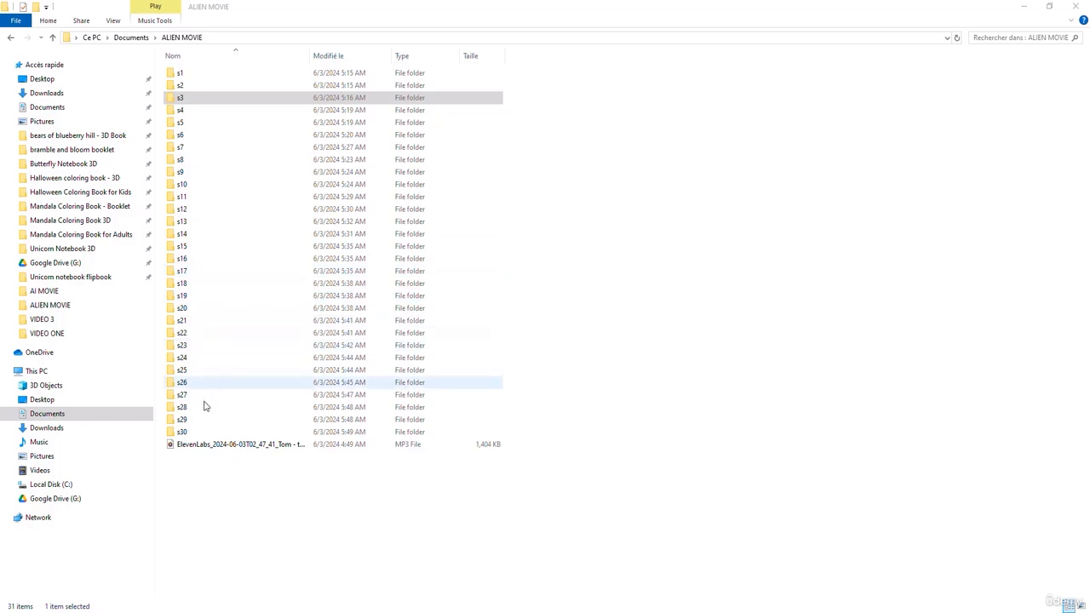
click(184, 433)
double_click(185, 433)
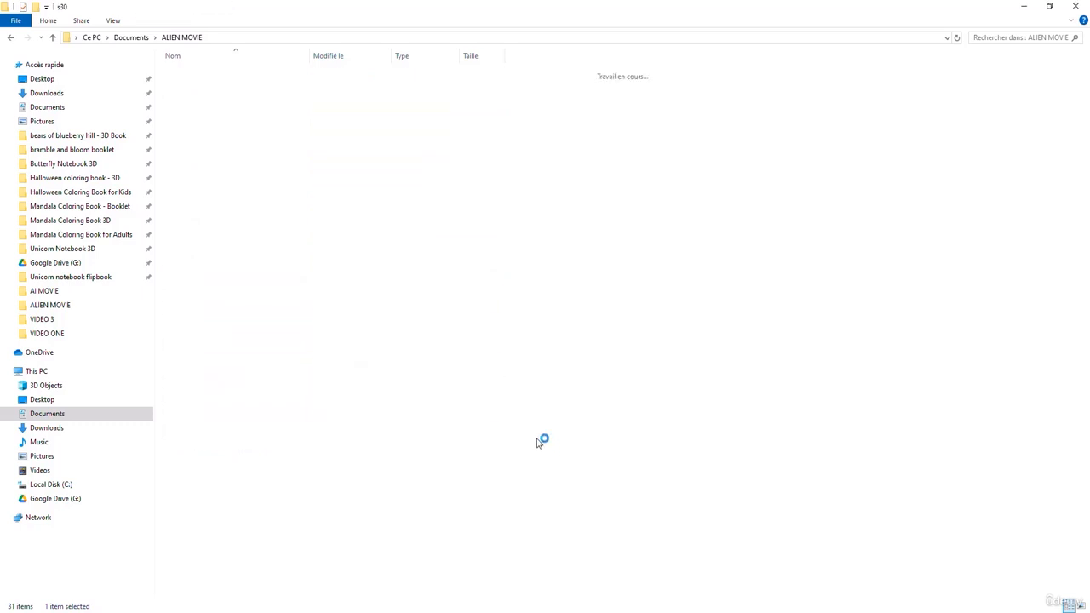
click(53, 37)
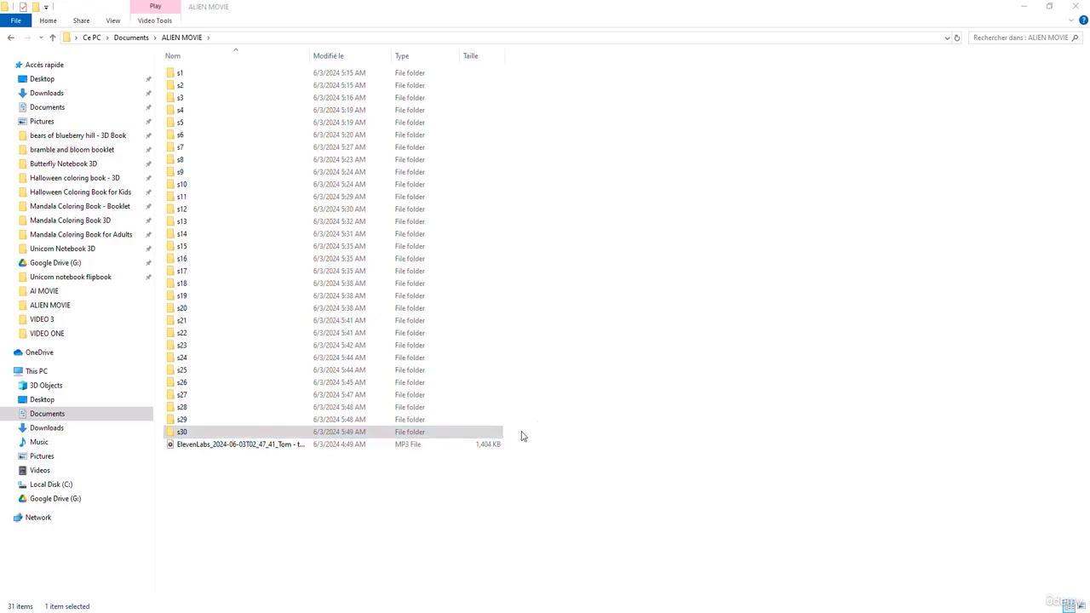
Step: Import all scene folders s1 to s30 from the ALIEN MOVIE folder into the new CapCut project
shift+click(479, 408)
drag(479, 408, 644, 421)
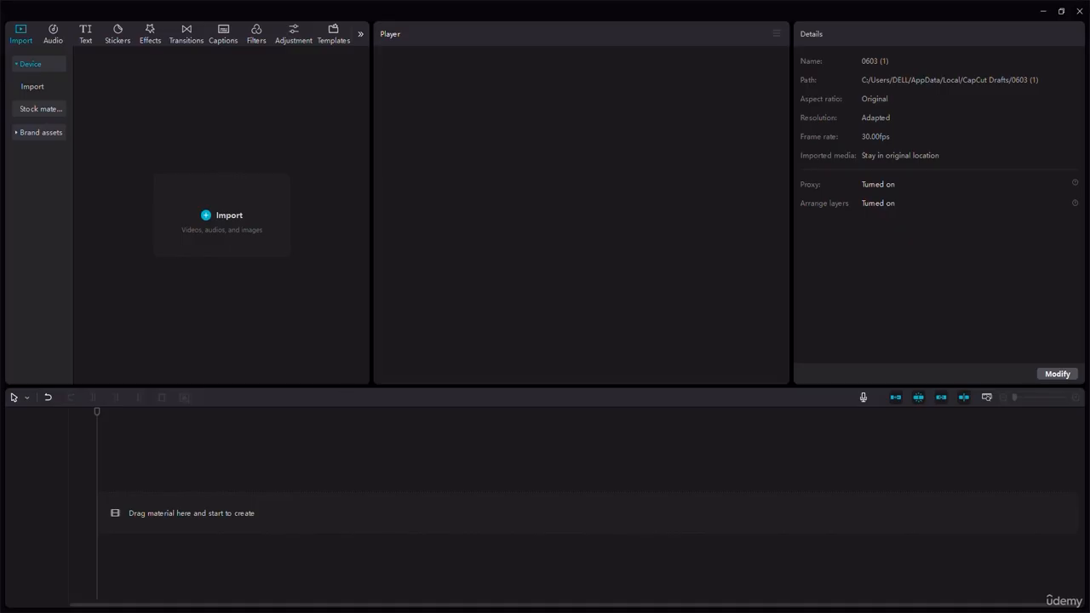
mouse_move(428, 611)
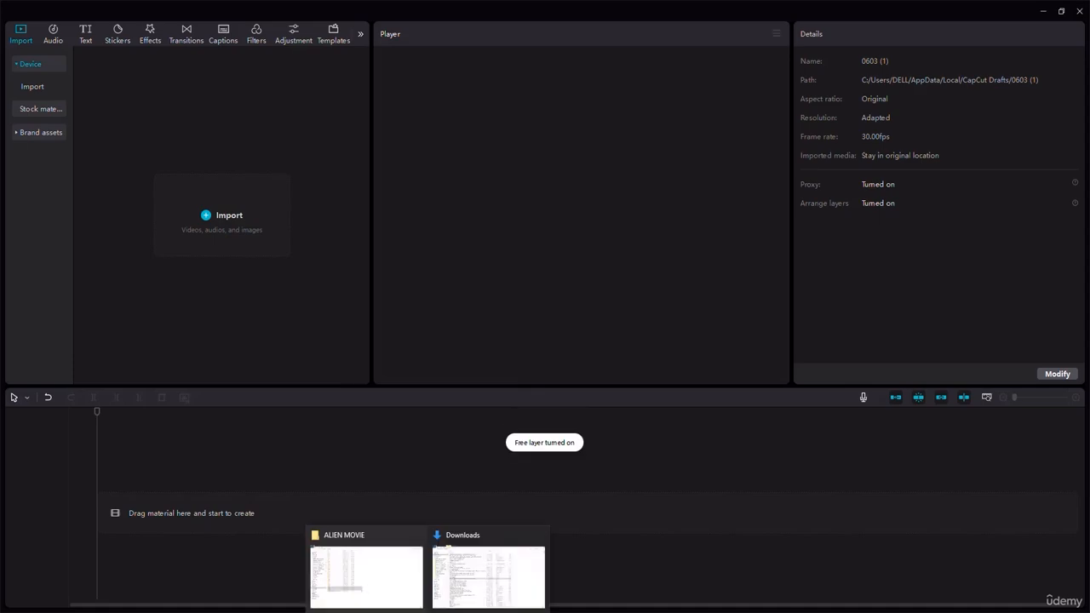
click(365, 588)
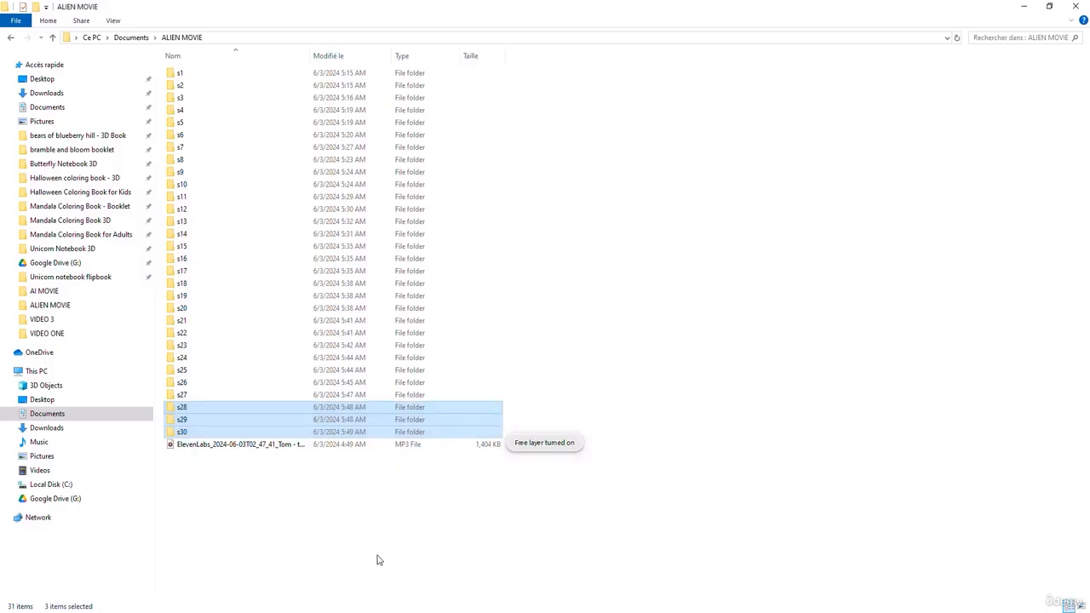
click(477, 456)
drag(573, 435, 194, 75)
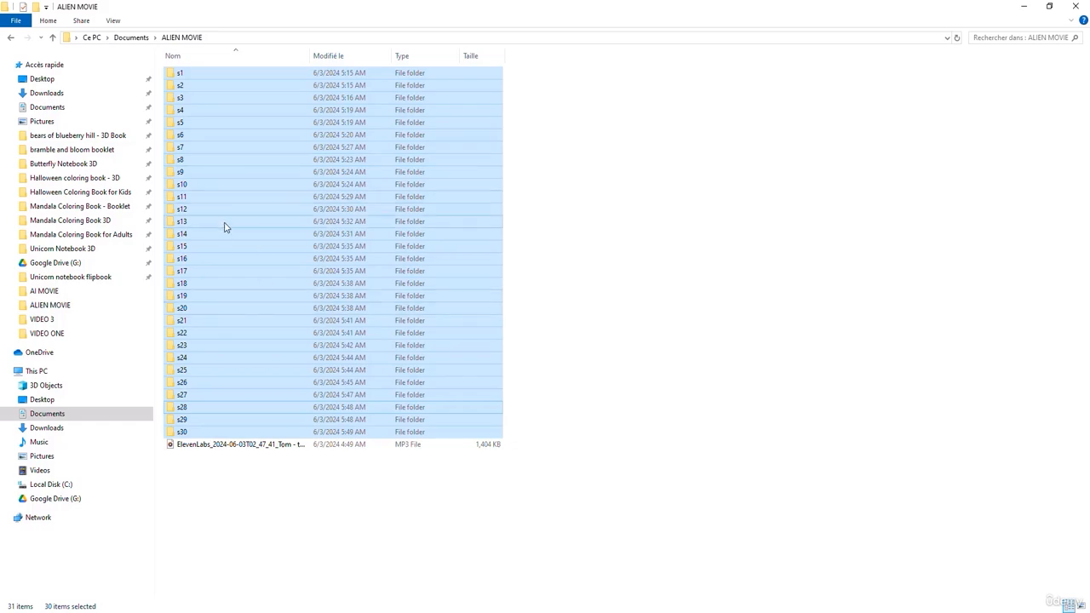
mouse_move(226, 227)
mouse_down()
mouse_move(440, 610)
mouse_move(468, 612)
mouse_move(410, 575)
mouse_move(220, 219)
mouse_up()
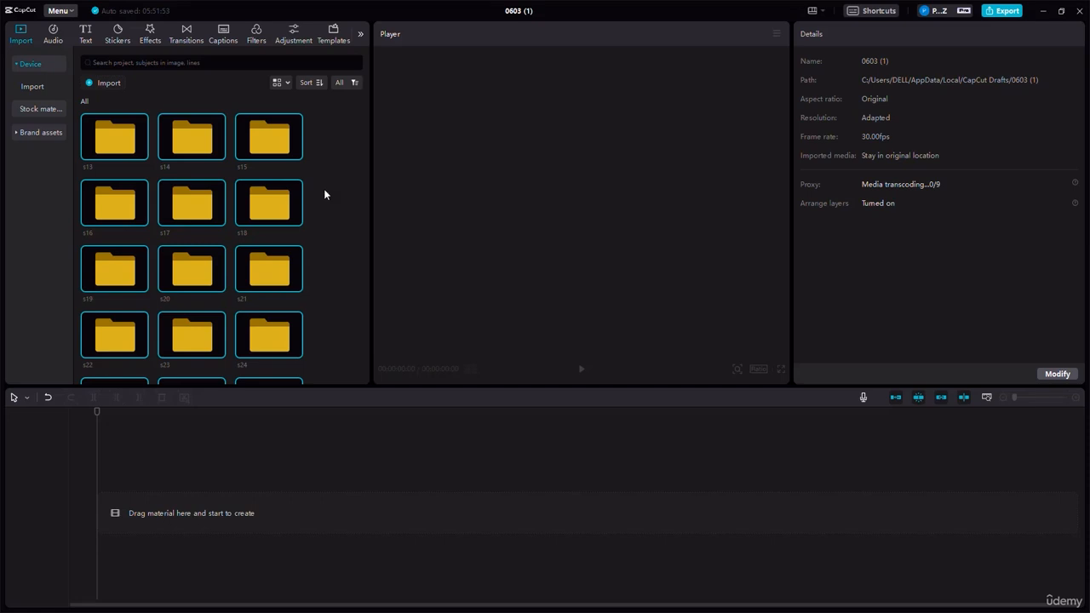
Step: Sort the imported scene folders by name
scroll(330, 194, down, 5)
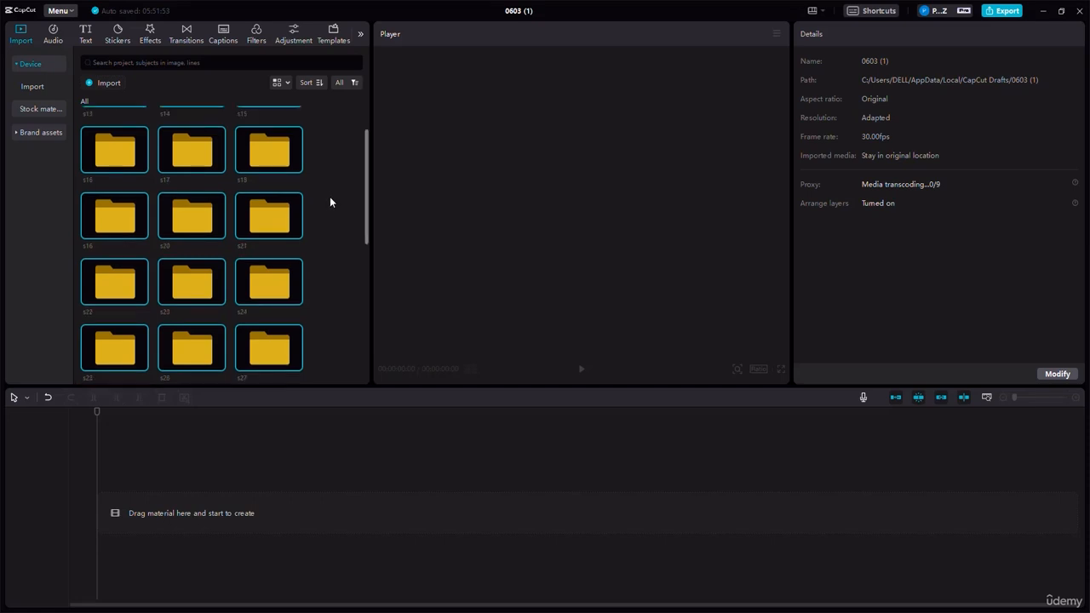
click(320, 83)
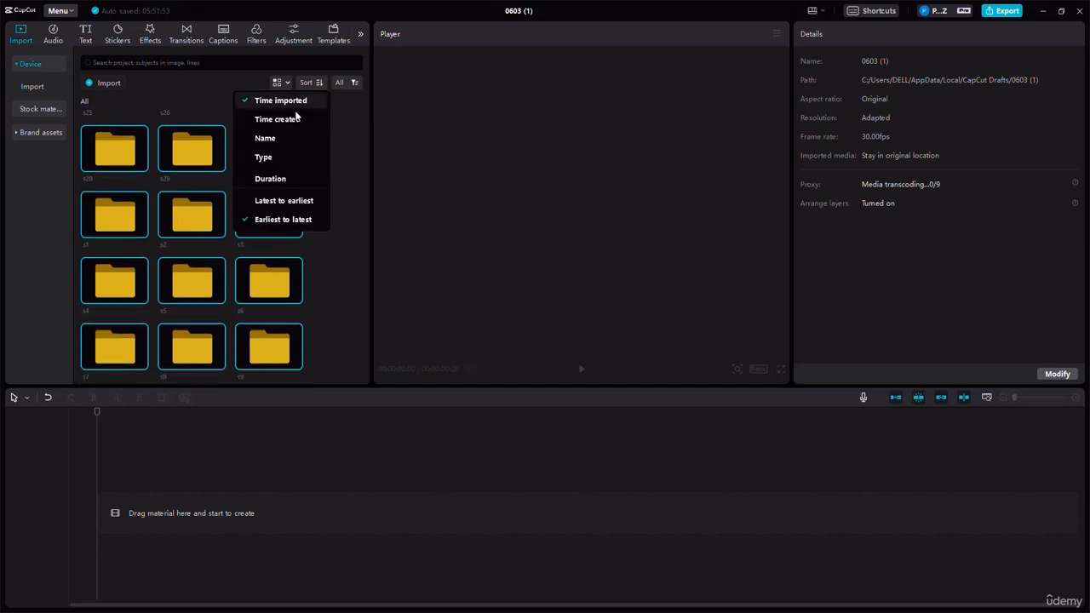
click(266, 138)
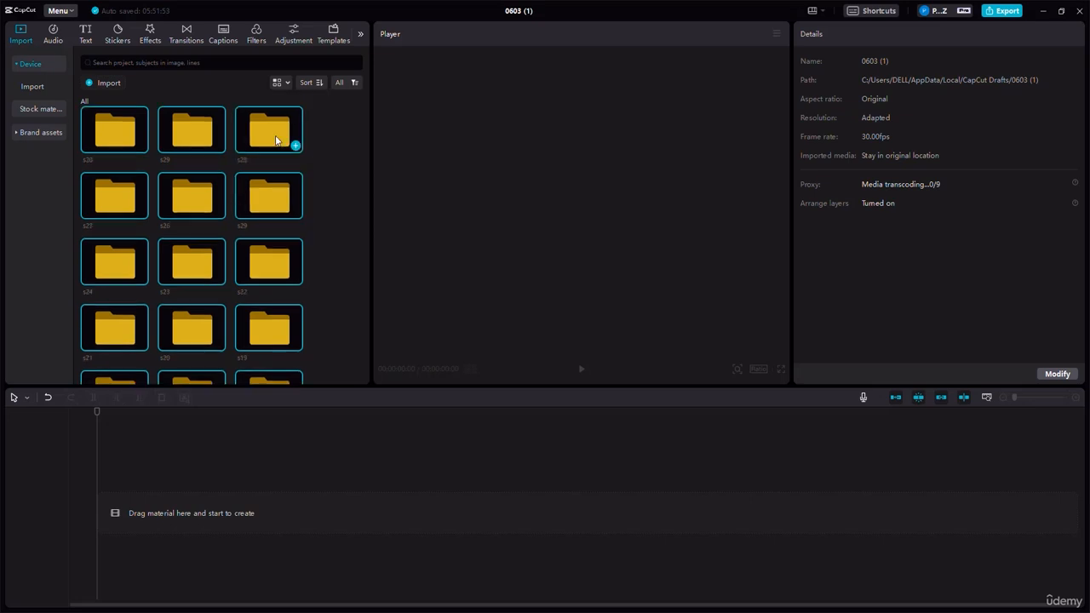
Step: Add the spaceship video and the ominous-breathe audio from folder s1 together at the start of the timeline
scroll(323, 213, down, 5)
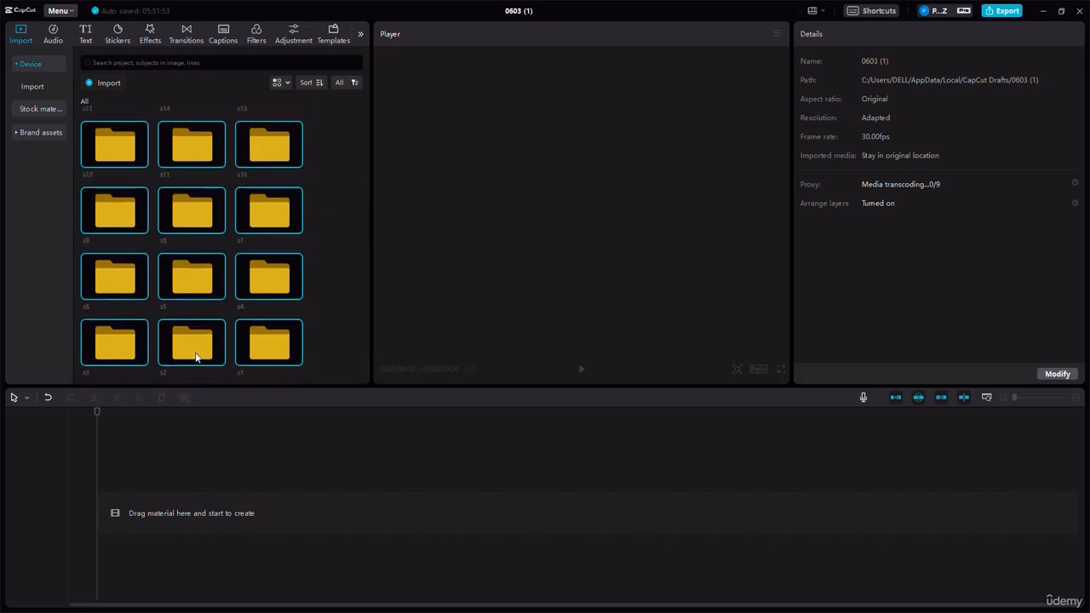
click(125, 344)
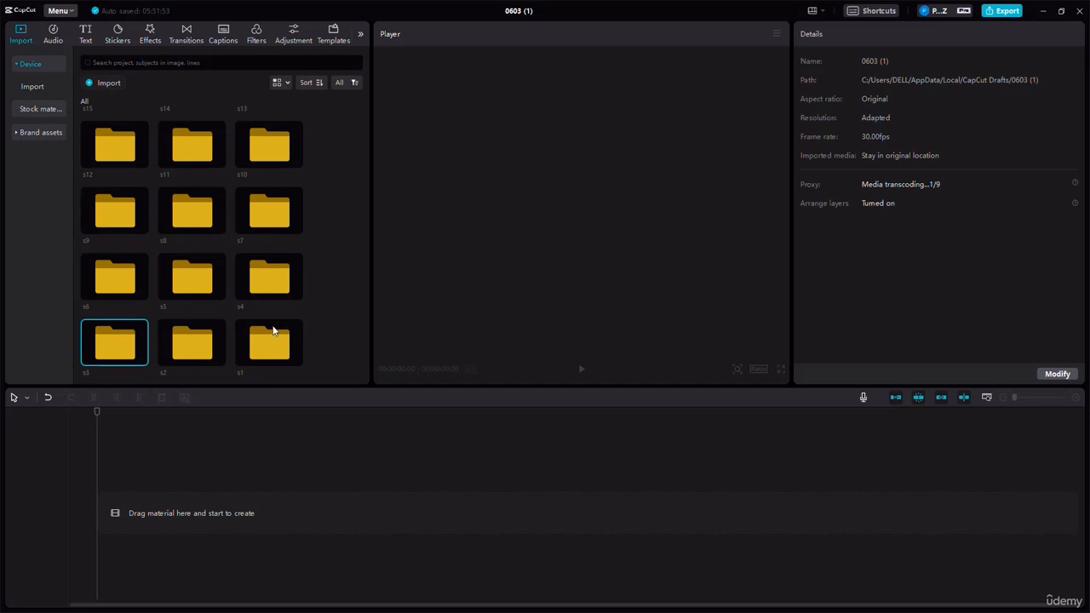
click(268, 354)
double_click(272, 342)
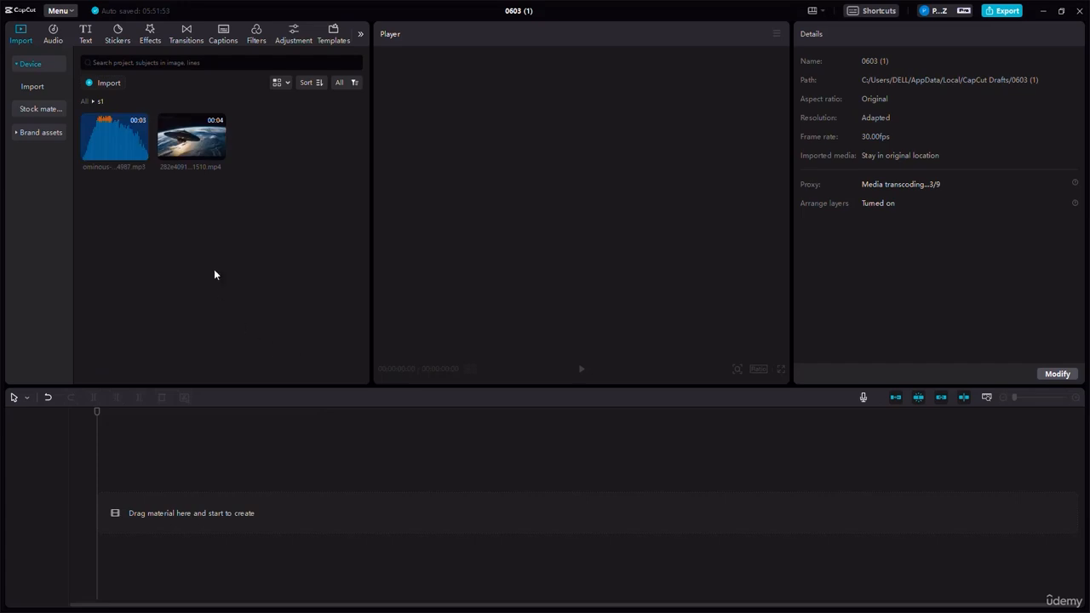
drag(242, 205, 79, 113)
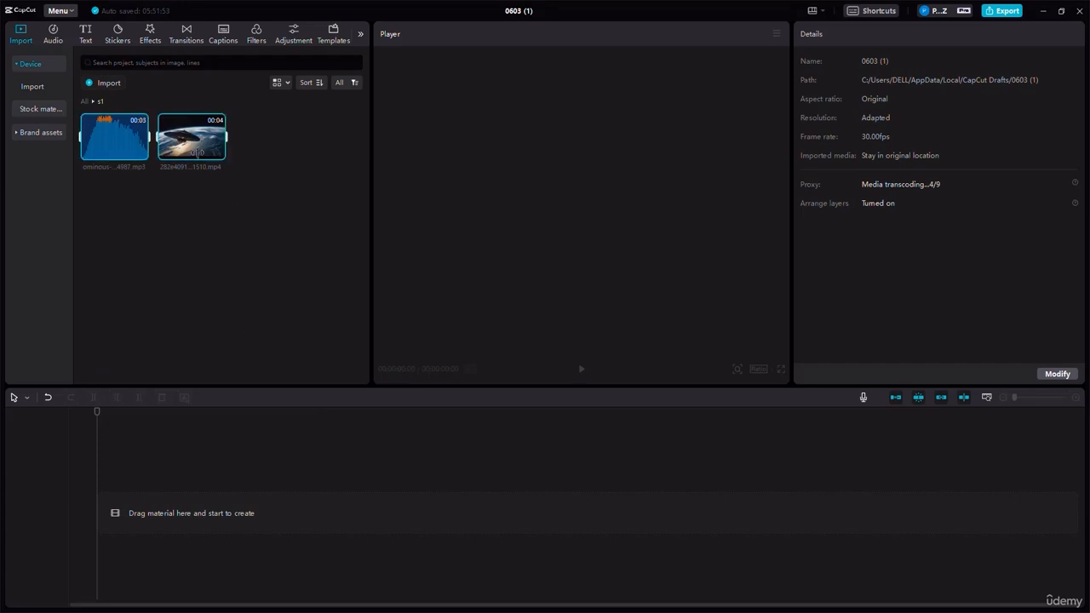
drag(195, 140, 122, 517)
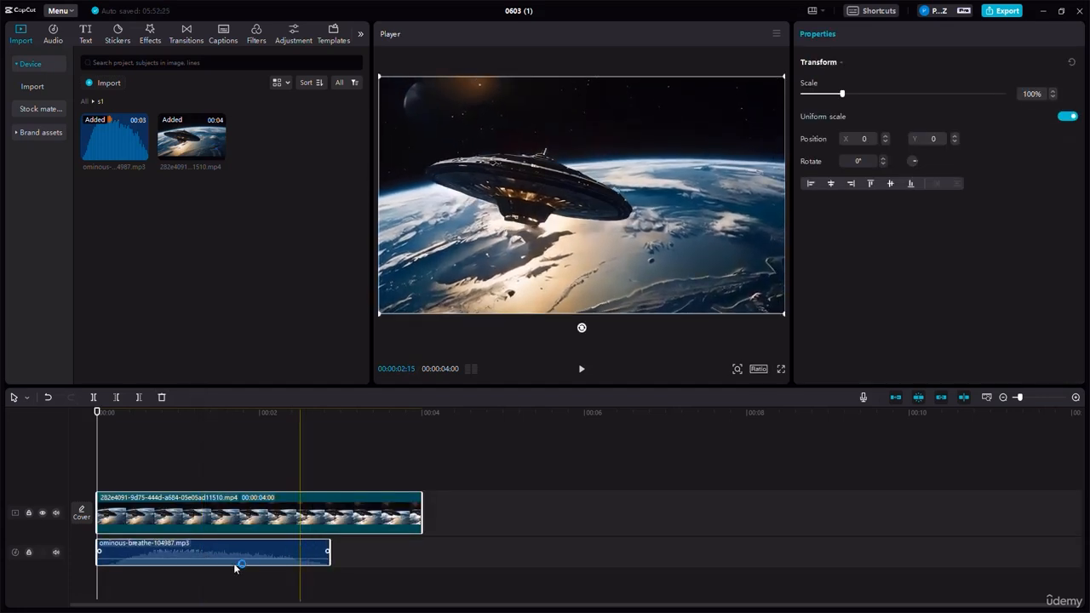
Step: Lower the ominous-breathe audio clip's volume to -15.2 dB and play the sequence to check it
click(283, 562)
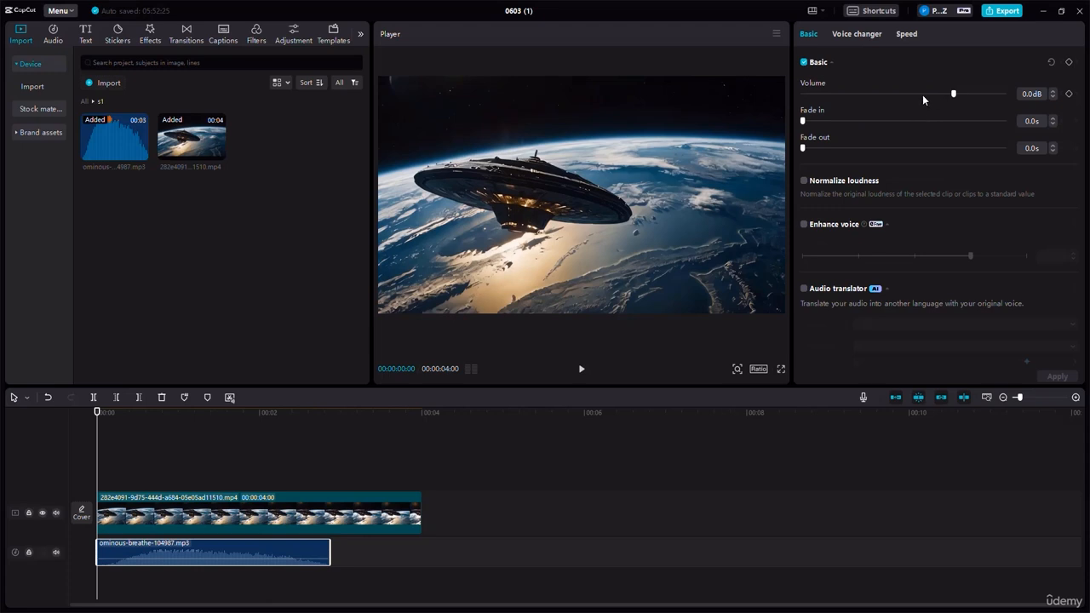
drag(923, 95, 913, 98)
click(582, 372)
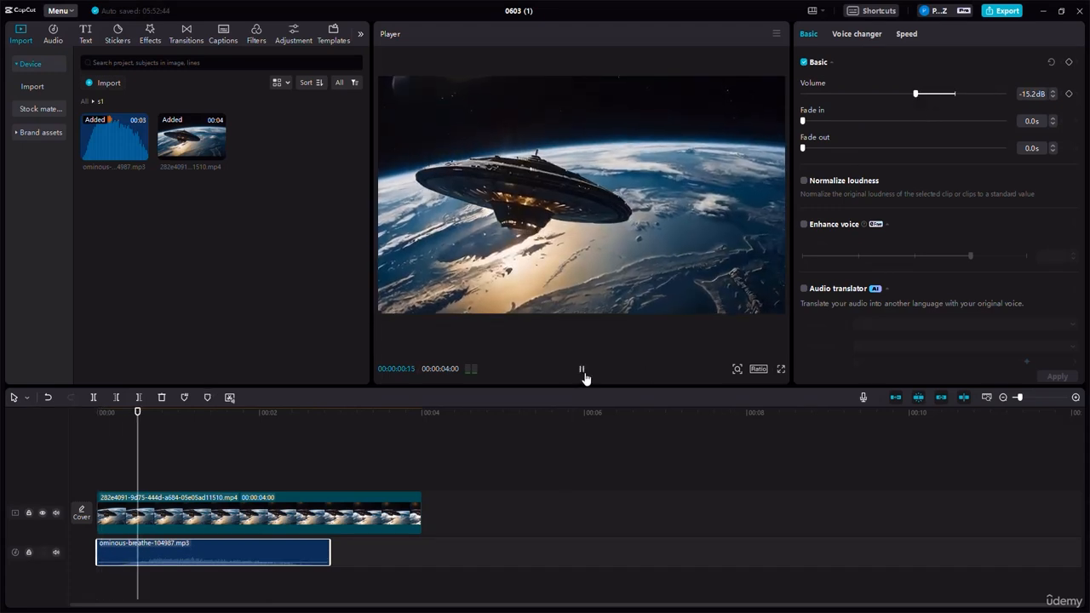
click(583, 374)
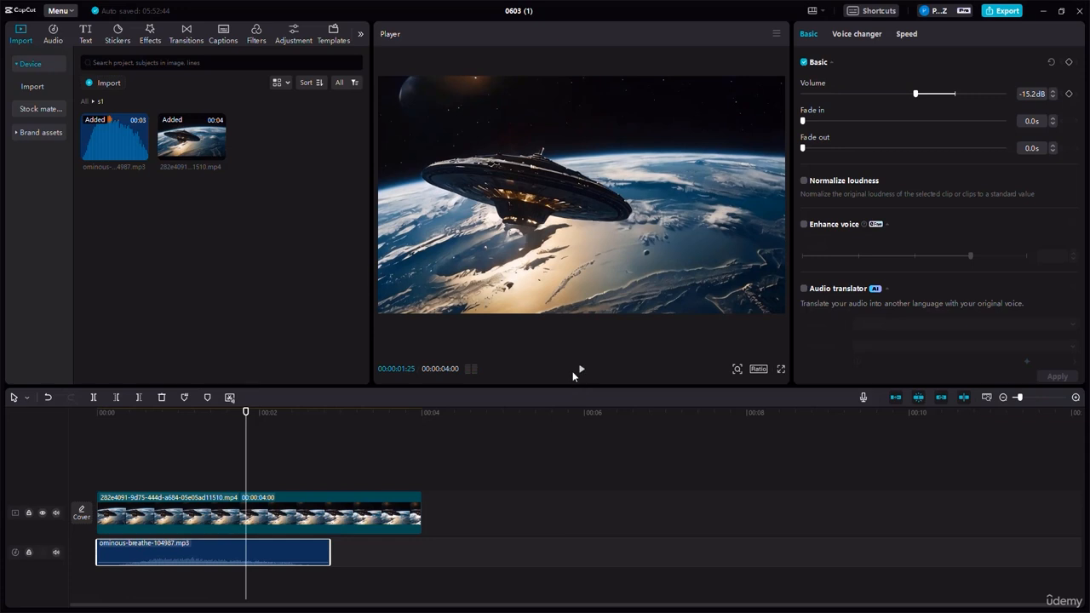
Step: Append the Gen-2 video from folder s2 directly after the spaceship clip on the main track
click(85, 104)
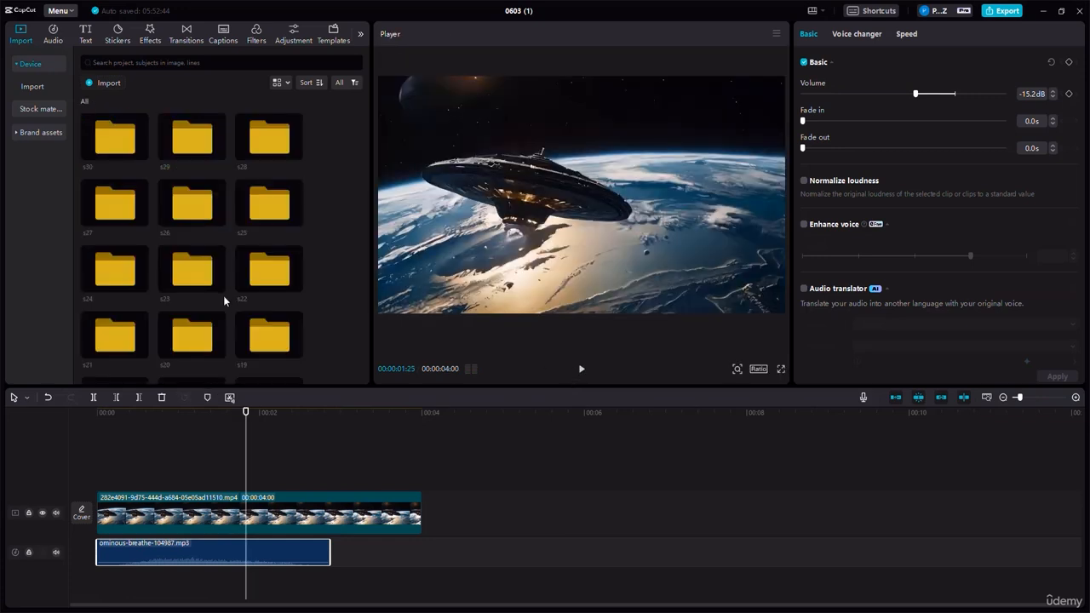
scroll(225, 296, down, 4)
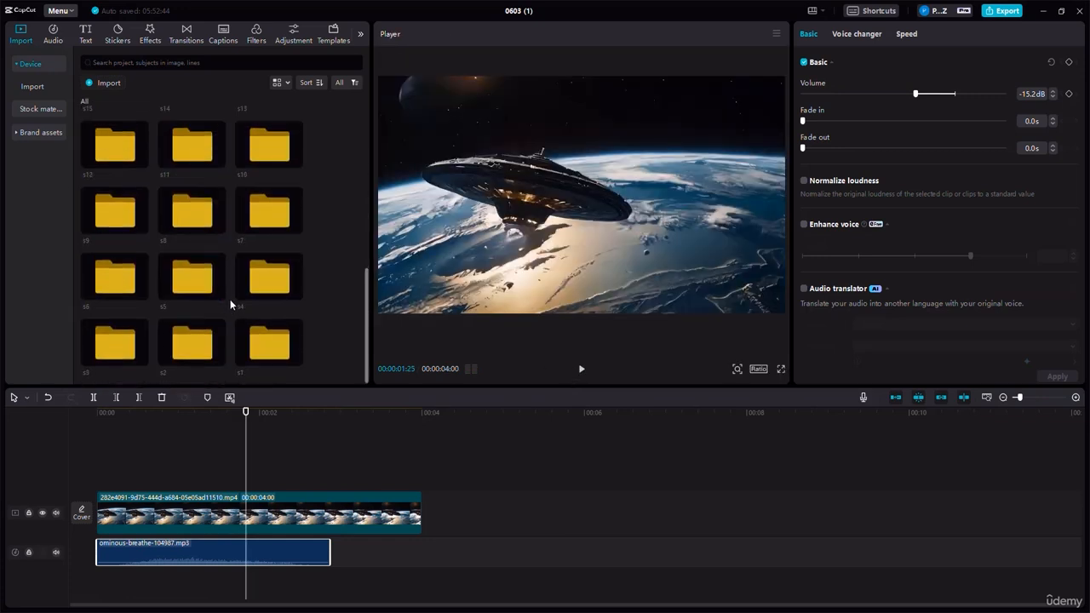
double_click(199, 344)
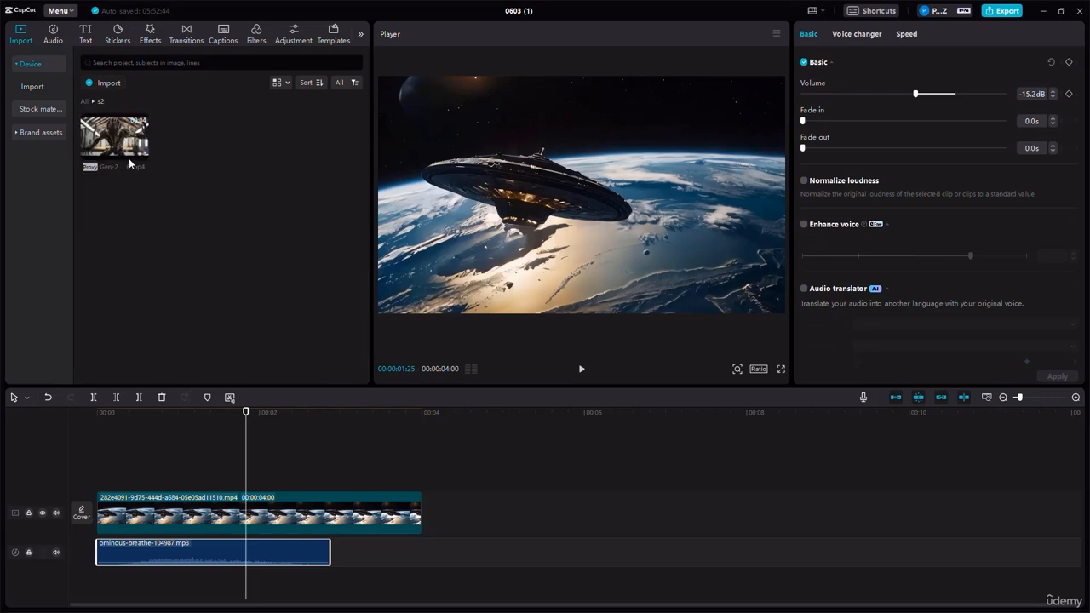
drag(130, 164, 416, 518)
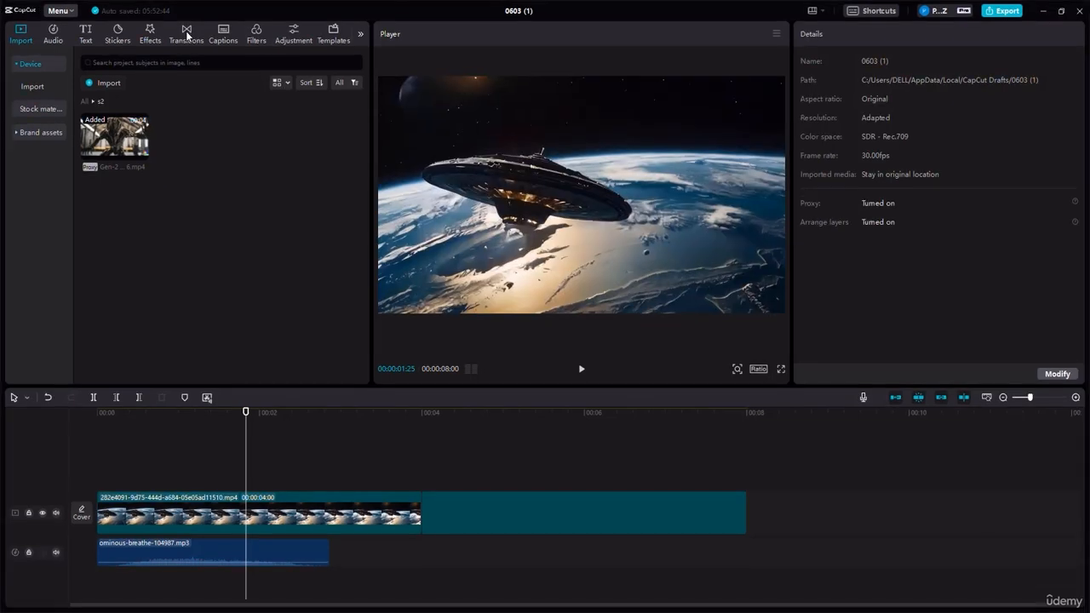
Step: Add the Woosh blur transition between the first two video clips, accepting duplicate frames for it
click(186, 34)
click(16, 66)
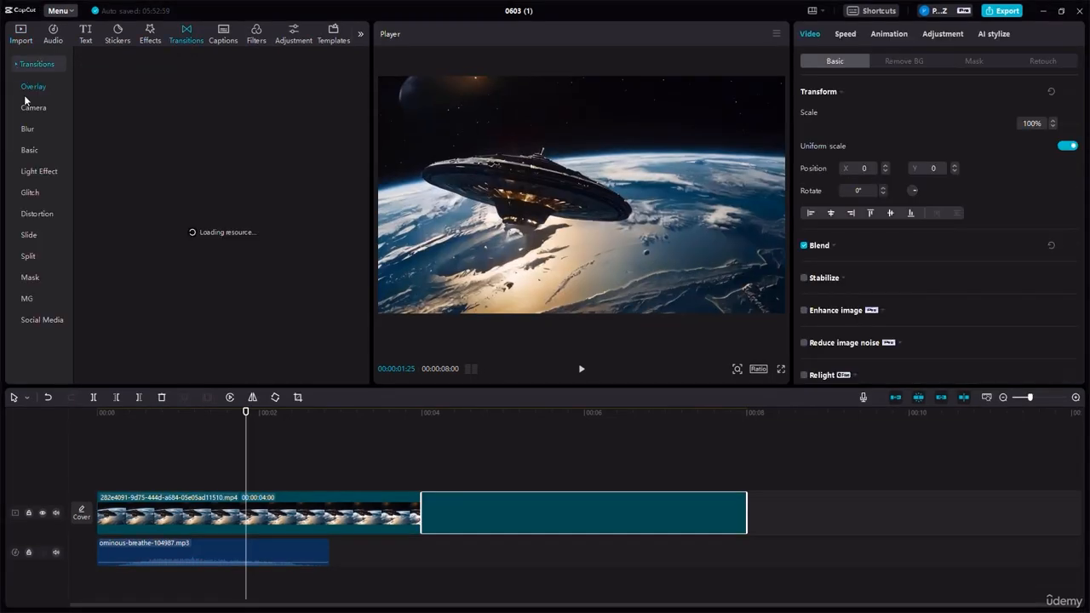
click(27, 129)
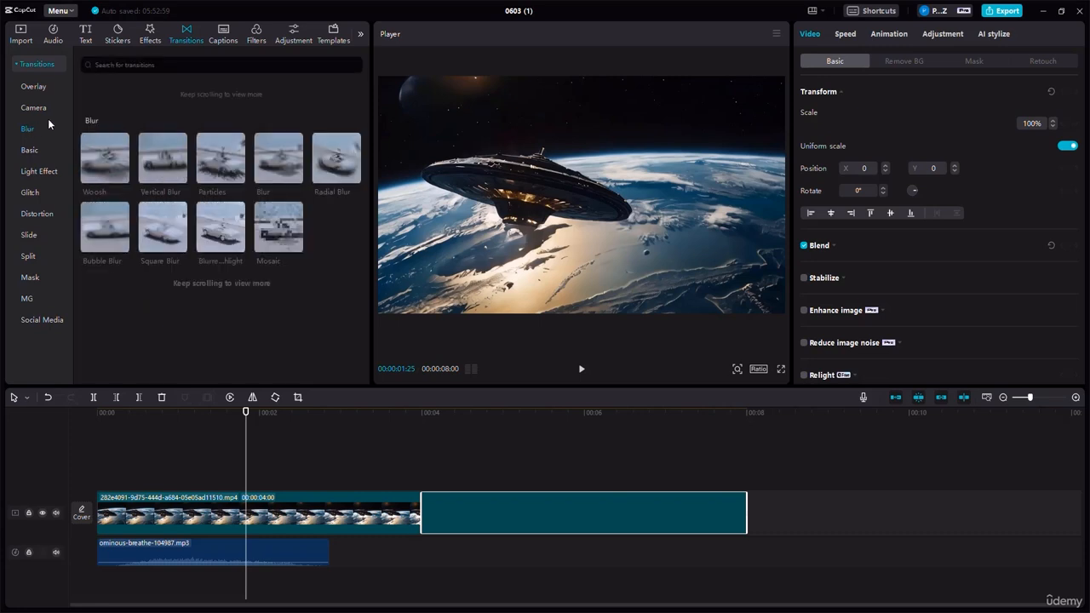
click(102, 155)
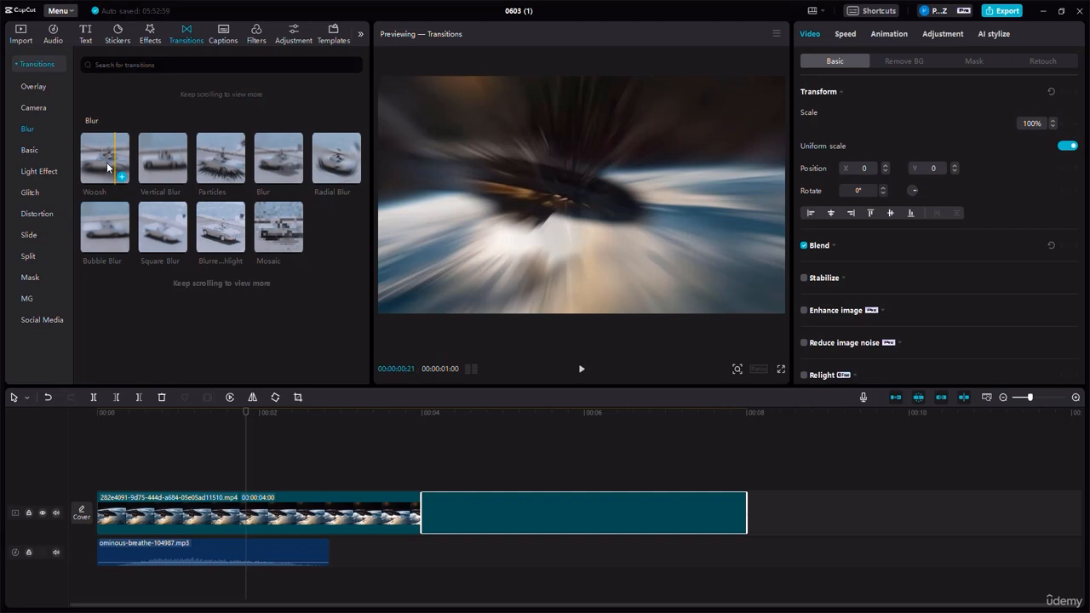
drag(108, 165, 406, 519)
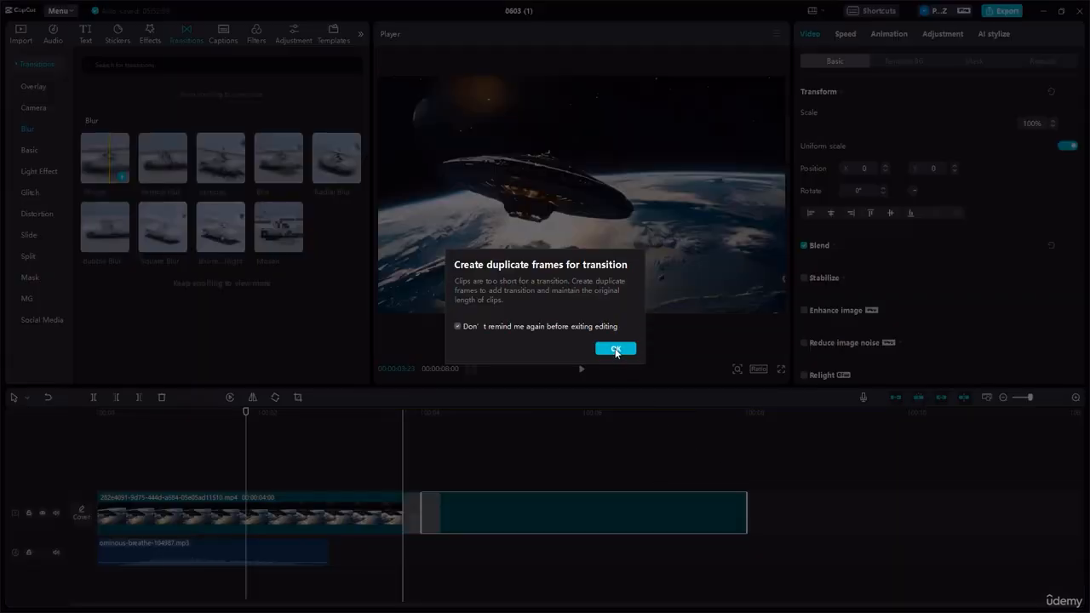
click(615, 350)
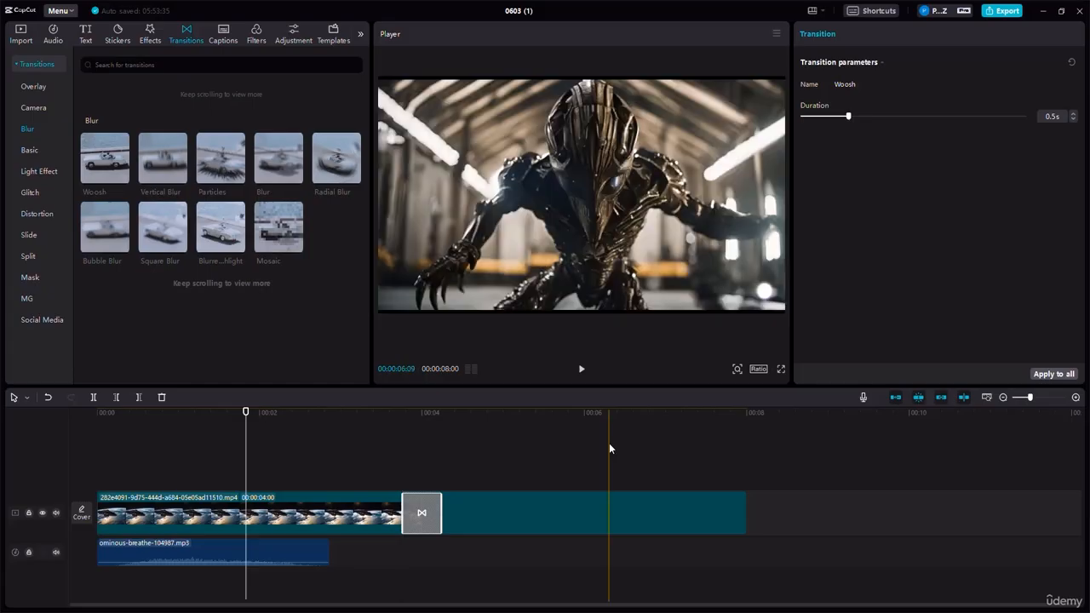
Step: Move the playhead to the end of the second clip and append the alien video from folder s3 there
click(745, 422)
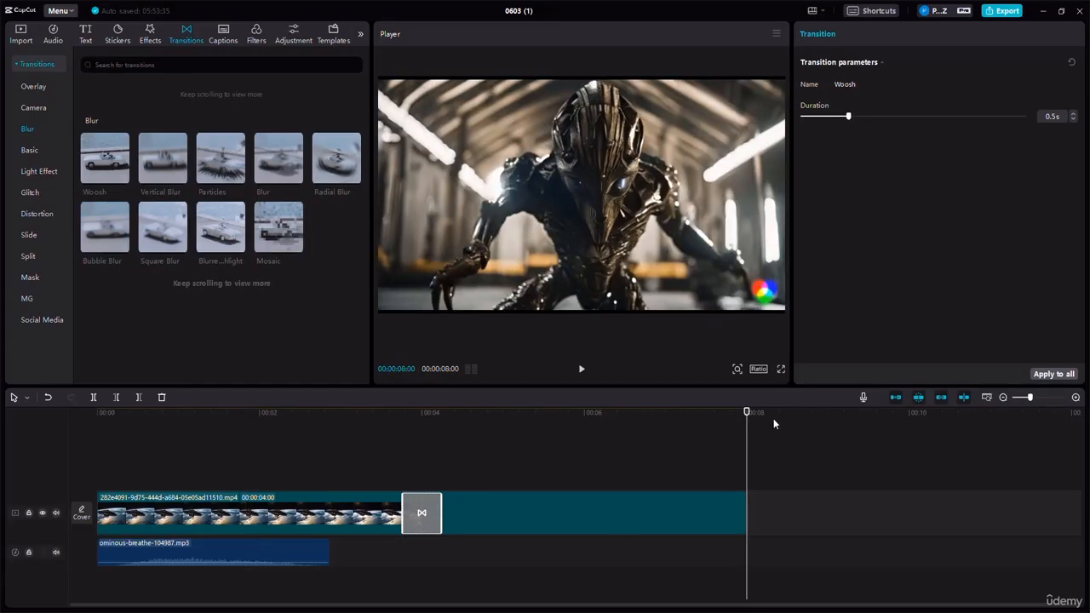
click(1003, 397)
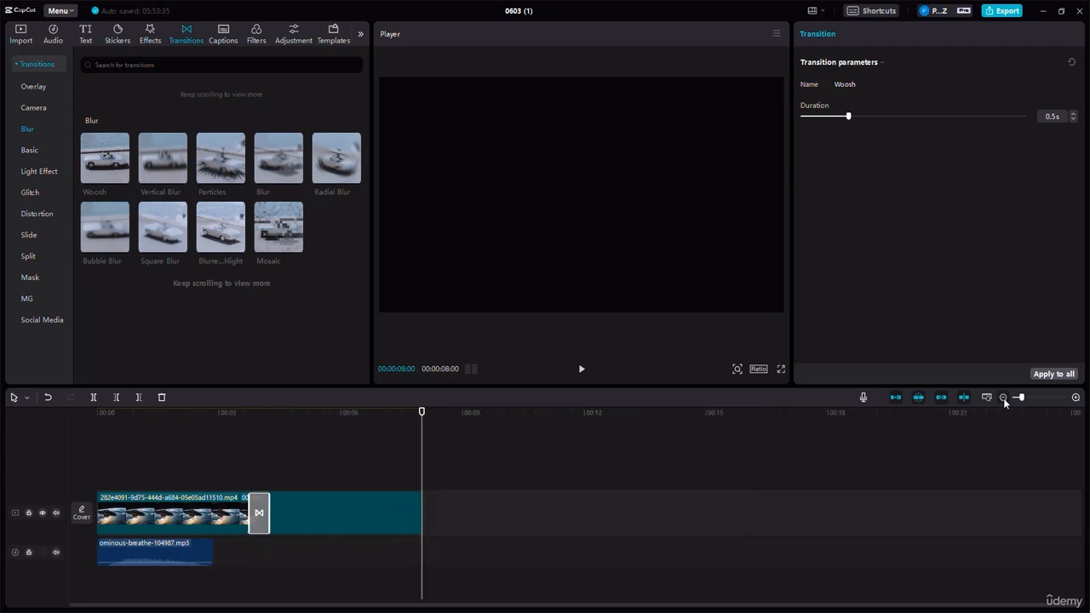
click(1003, 398)
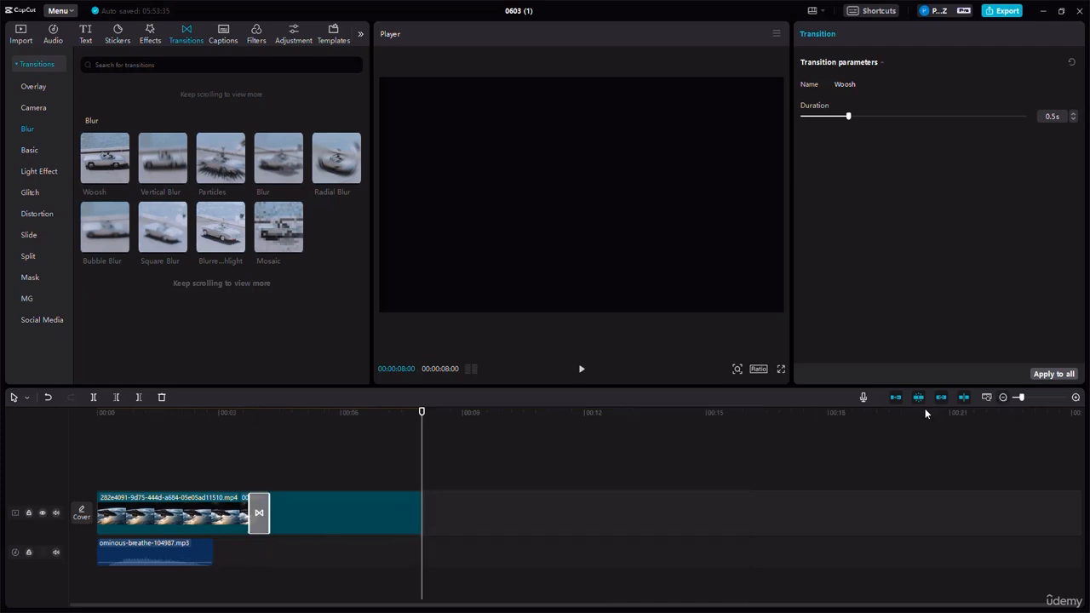
click(19, 36)
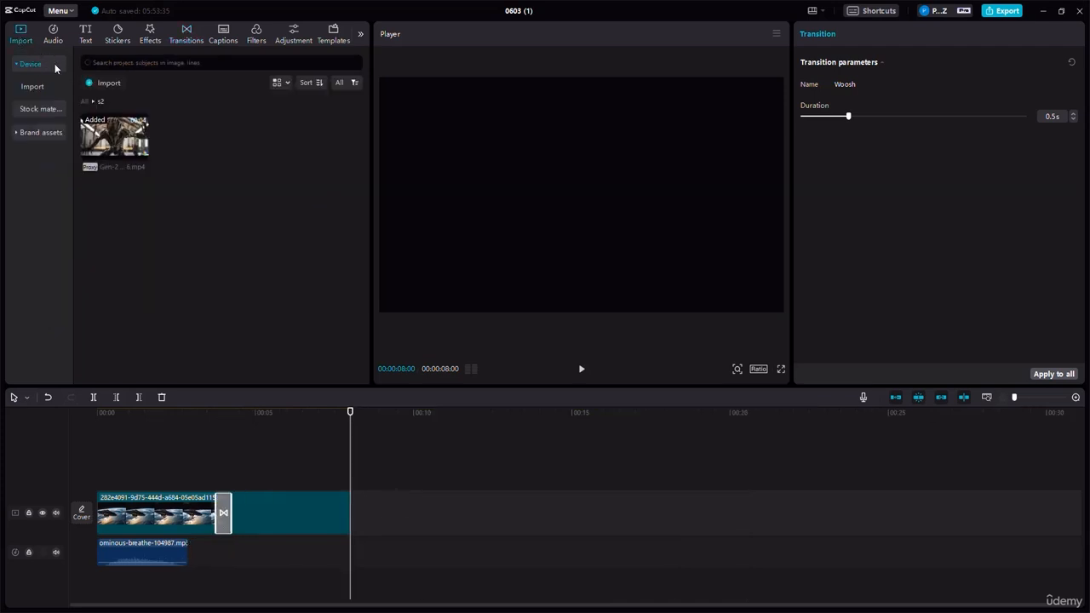
click(84, 101)
scroll(149, 281, down, 5)
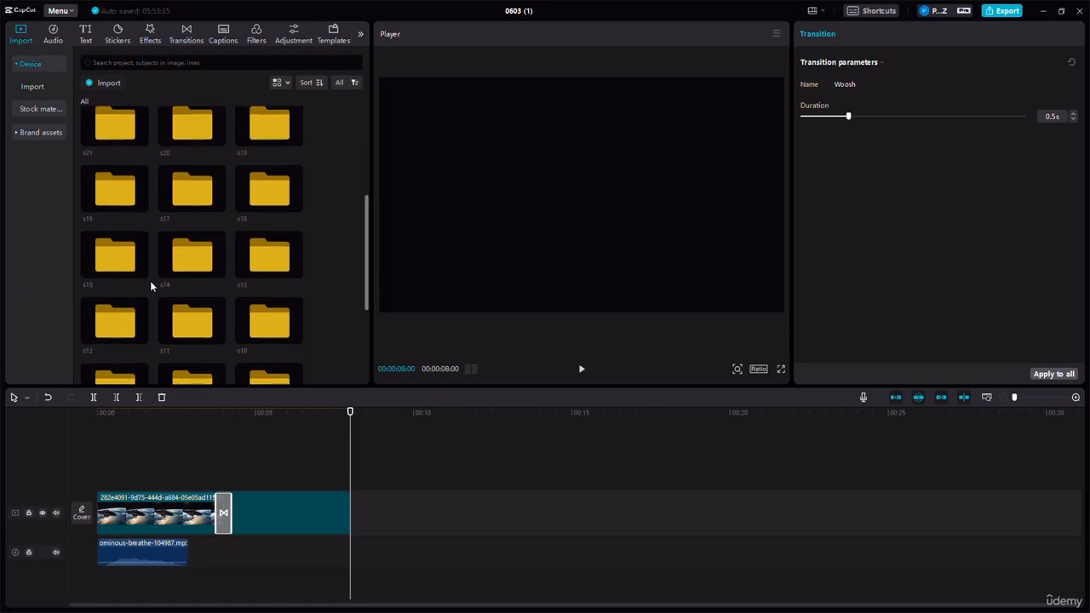
double_click(111, 349)
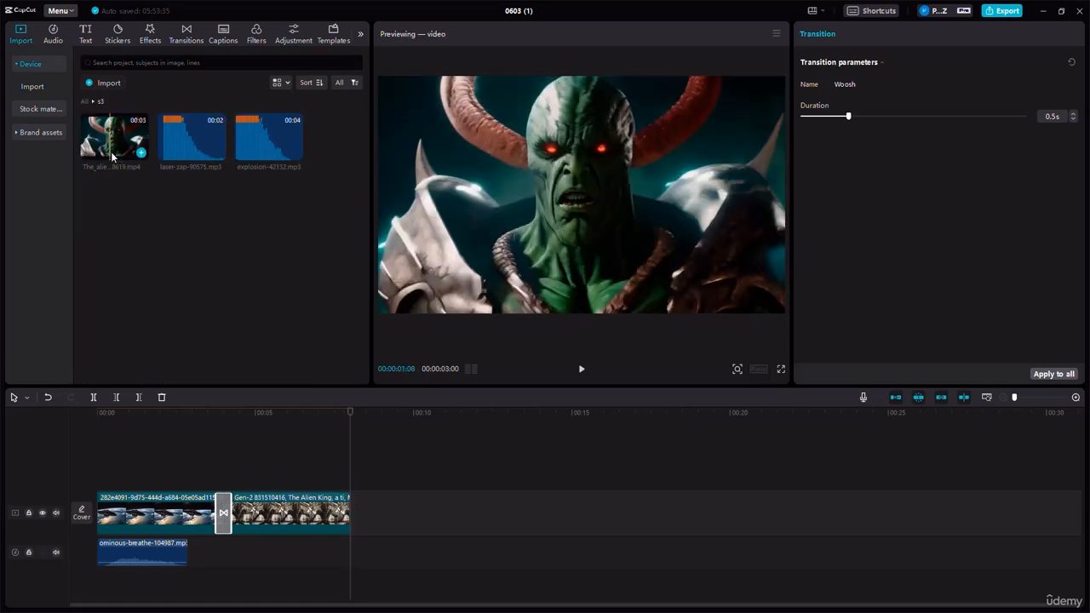
drag(111, 146, 347, 511)
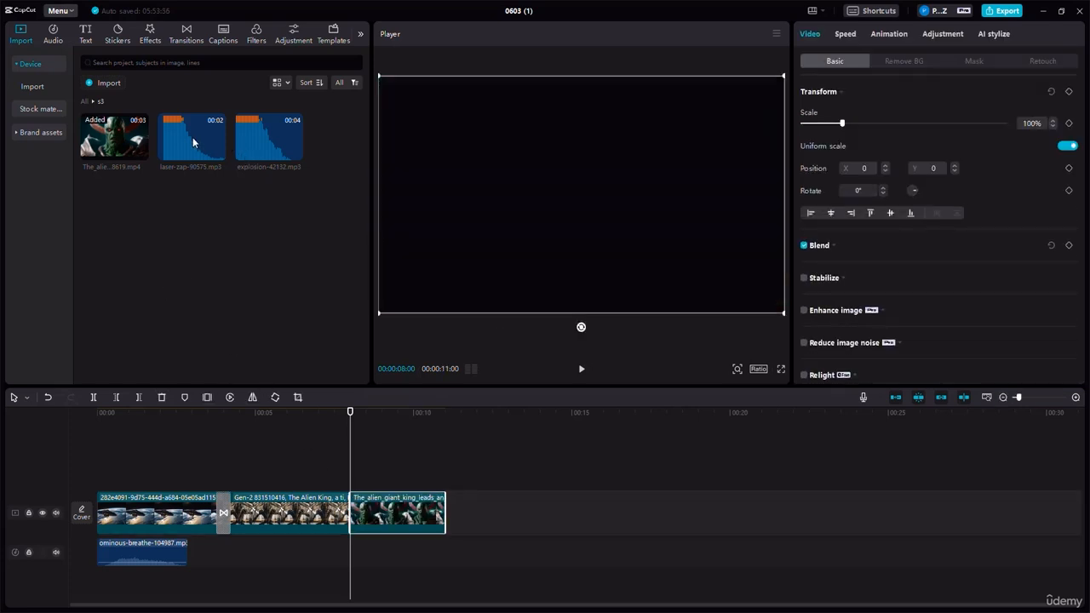
Step: Place the laser-zap and explosion sounds under the third clip, trim the explosion to the clip's end and lower its volume to -11.6 dB
drag(192, 139, 351, 550)
drag(264, 135, 354, 583)
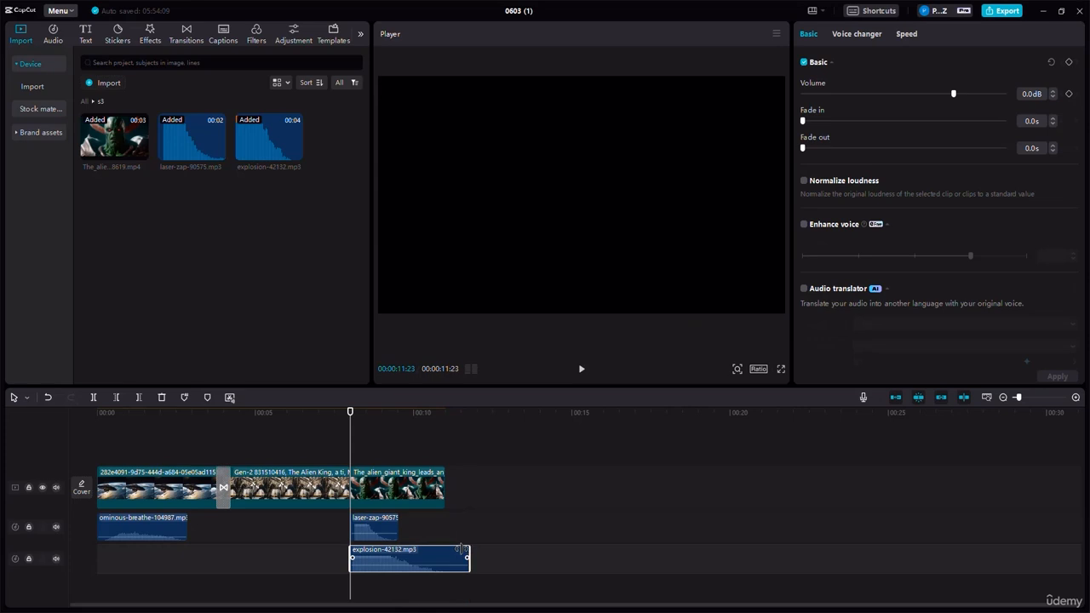
drag(466, 555, 416, 569)
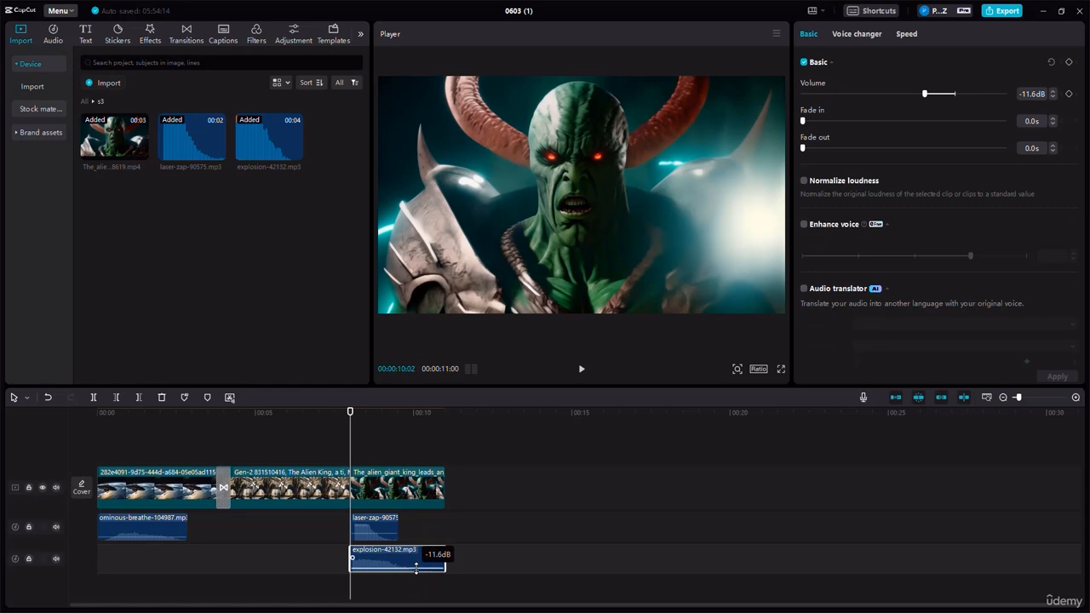
Step: Lower the laser-zap sound's volume, set the explosion's volume to -2.1 dB, and play the third clip to check the mix
click(374, 528)
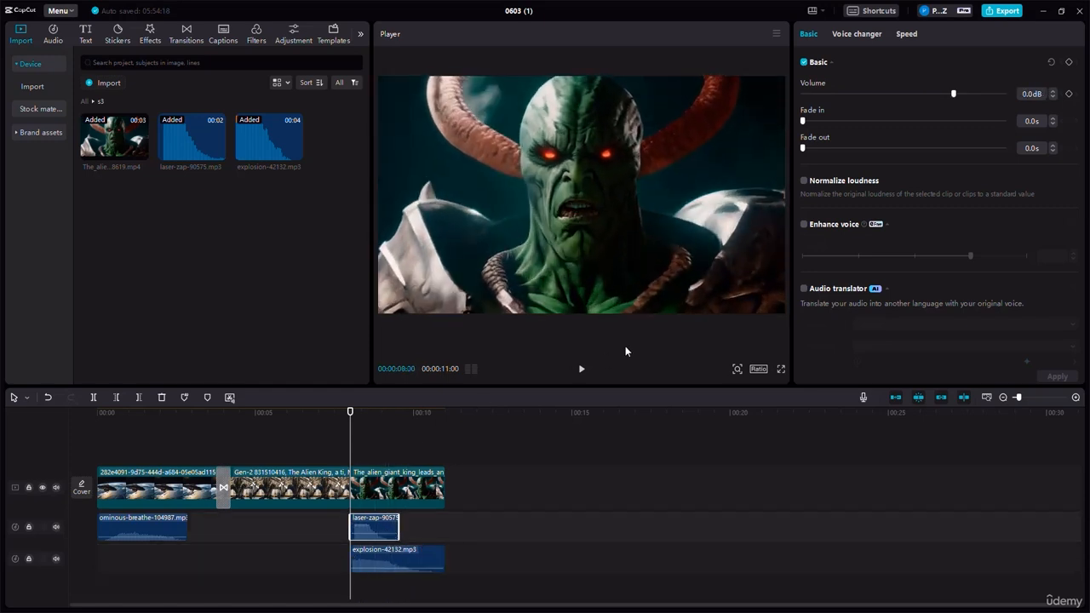
click(579, 368)
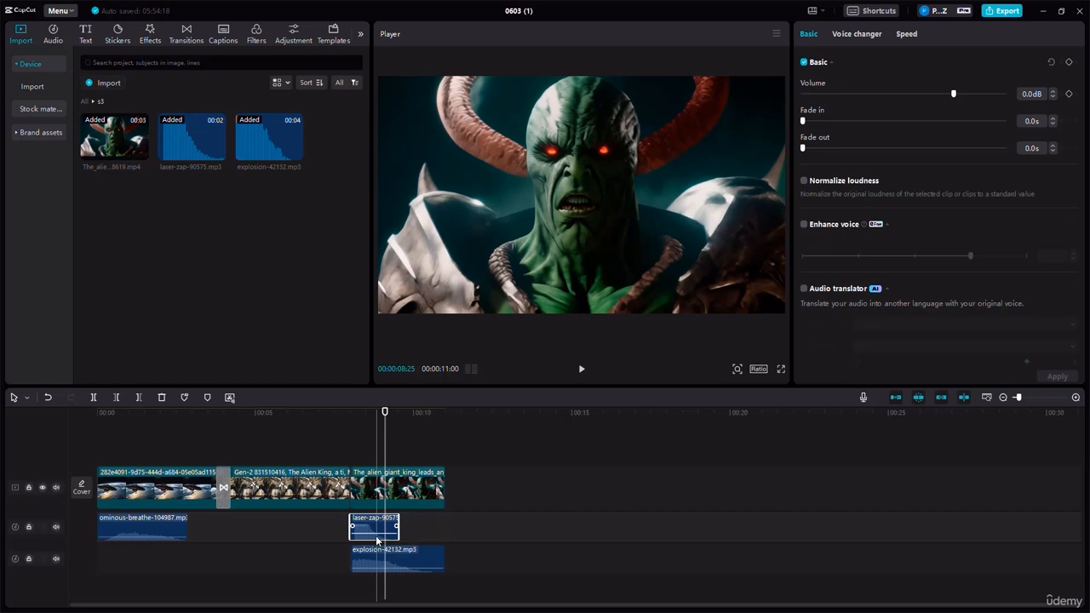
drag(369, 533, 397, 563)
click(402, 569)
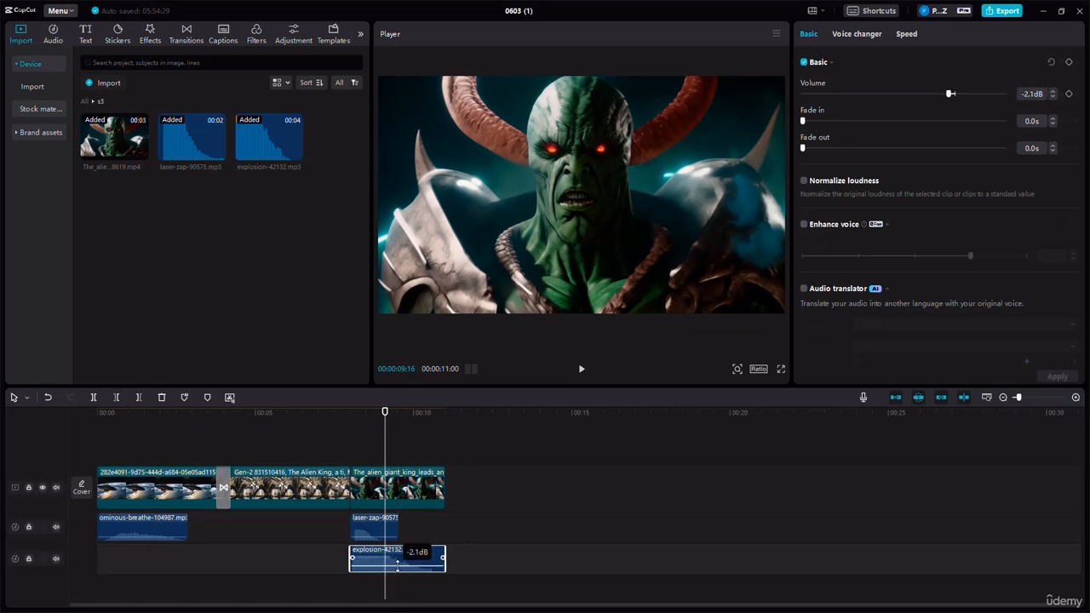
click(327, 562)
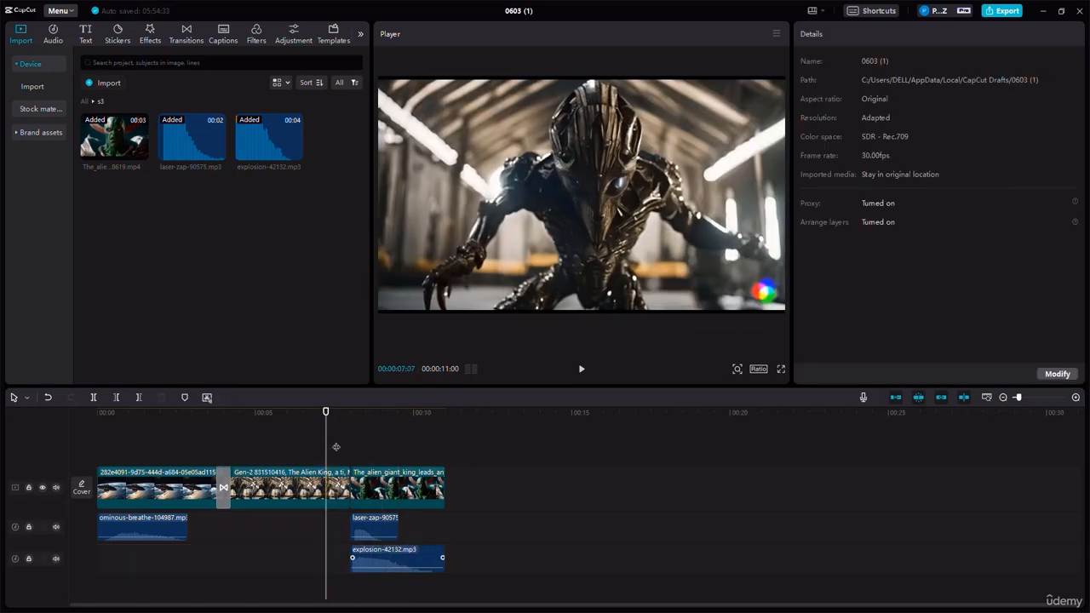
click(581, 371)
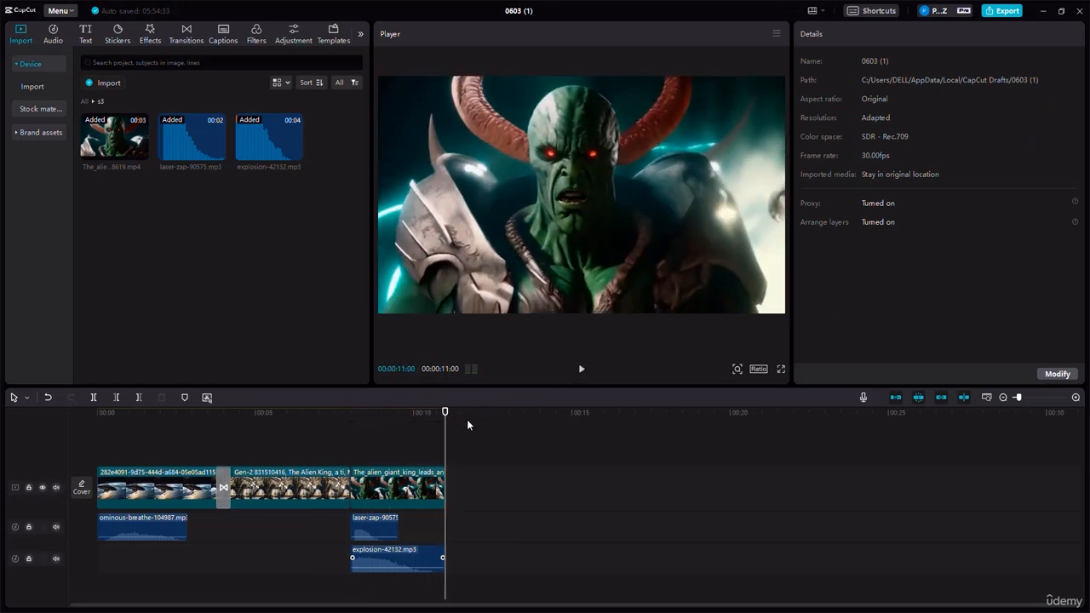
Step: Append the desert warrior video from folder s4 directly after the third clip on the main track
click(86, 101)
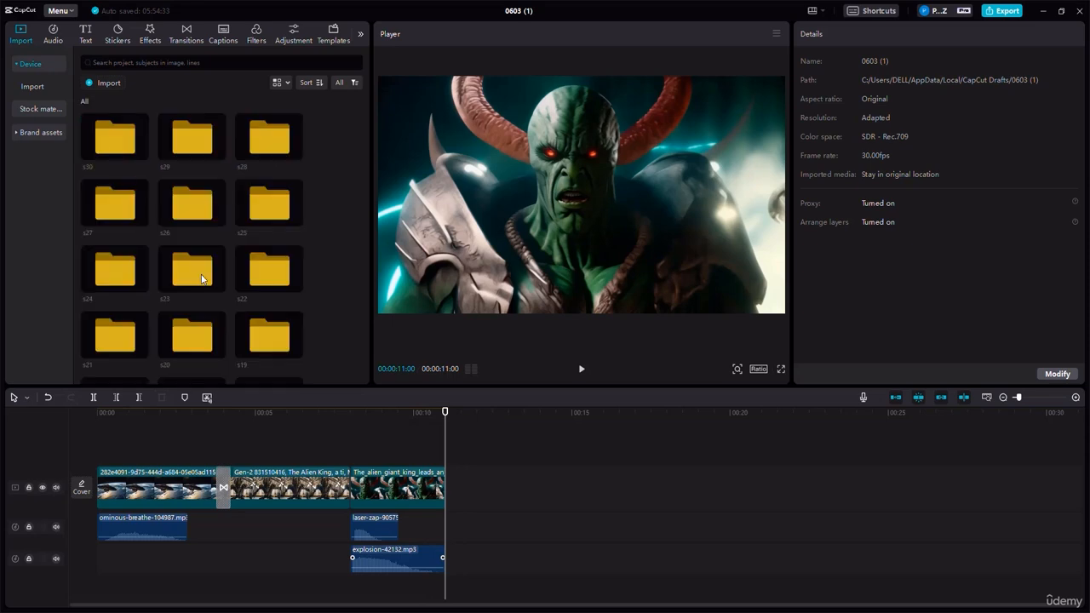
scroll(242, 323, down, 5)
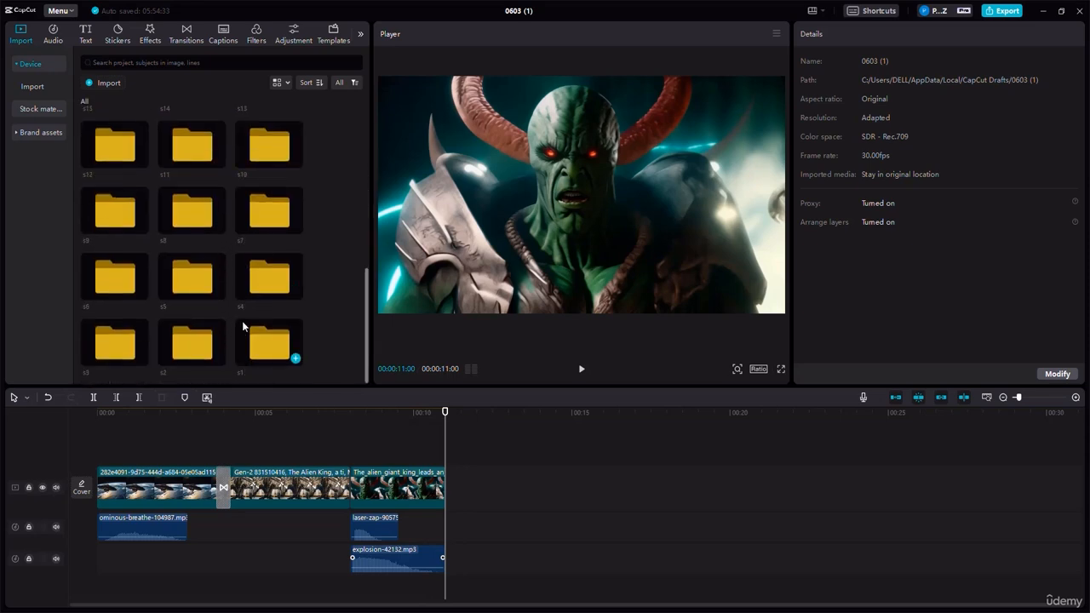
double_click(263, 280)
drag(204, 147, 452, 501)
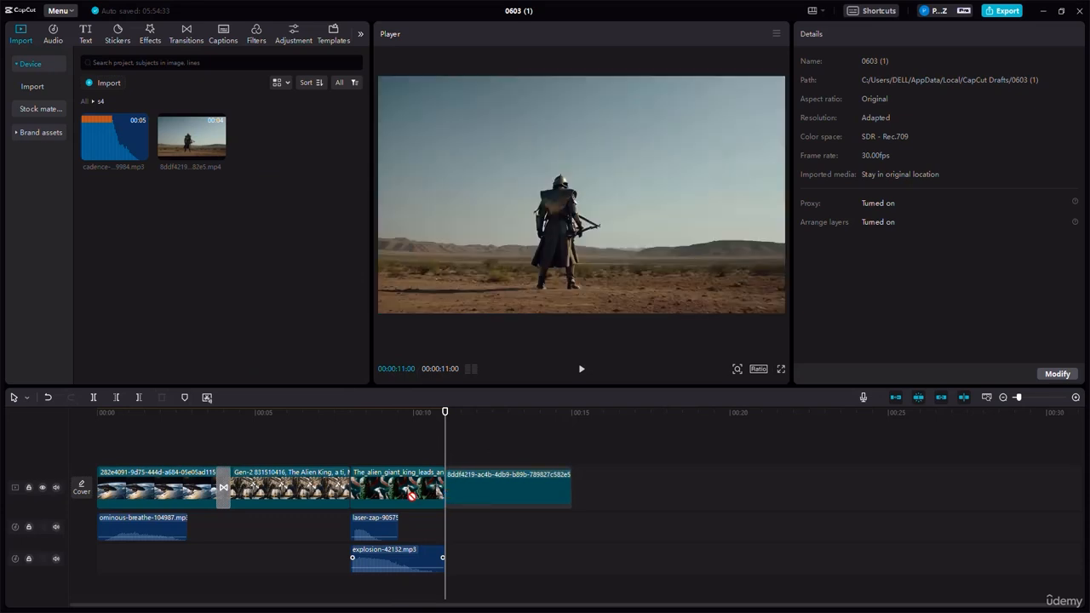
Step: Add the cadence-crew audio under the desert clip, trim it to the clip's end, set its volume to -18.3 dB and play it
click(104, 138)
drag(104, 137, 450, 527)
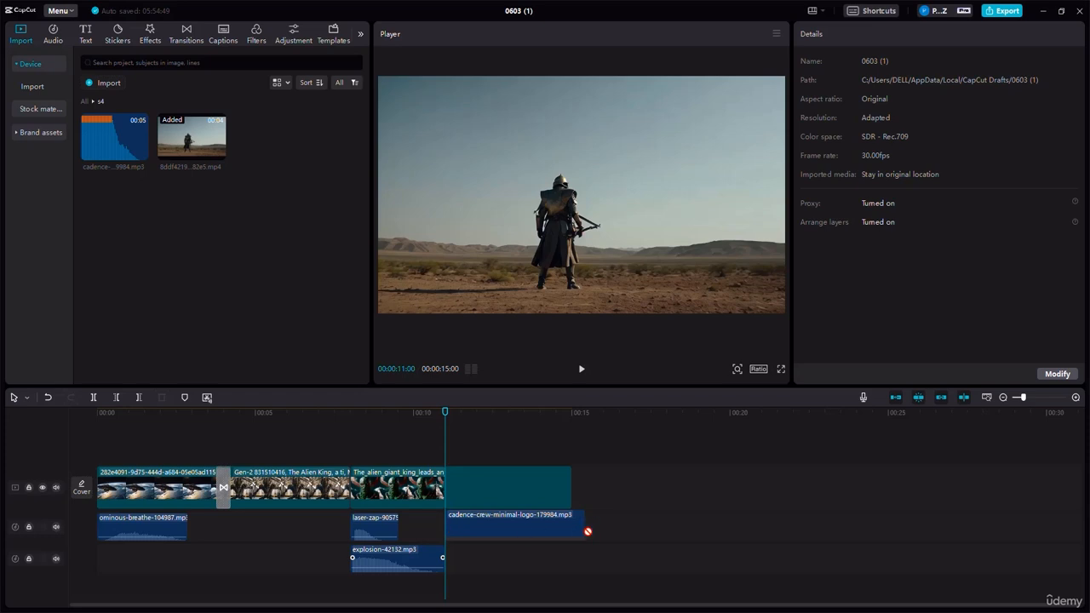
drag(587, 531, 589, 520)
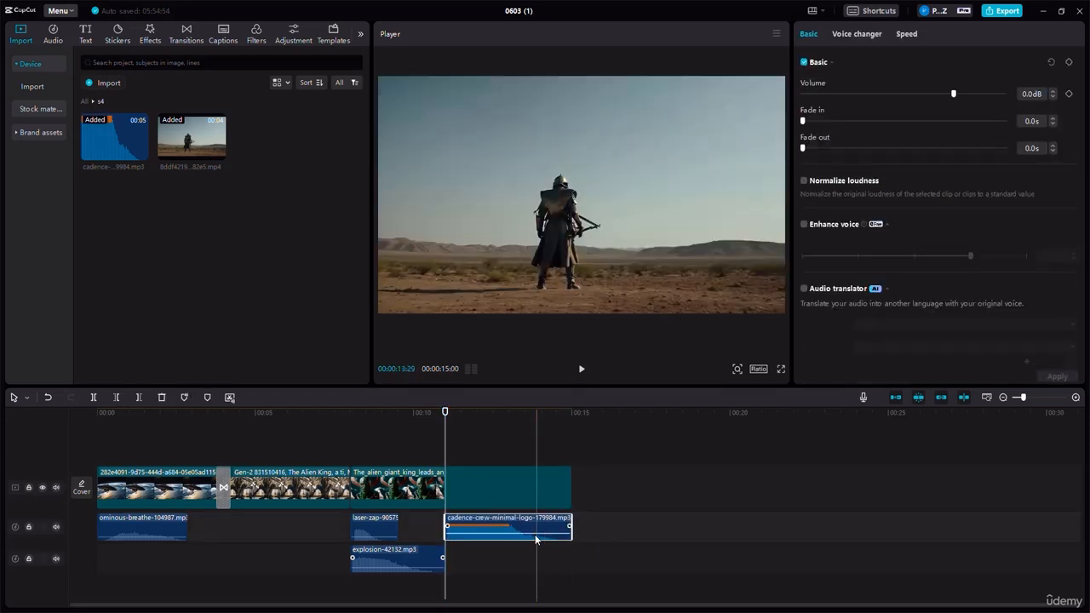
drag(534, 529, 534, 539)
click(582, 369)
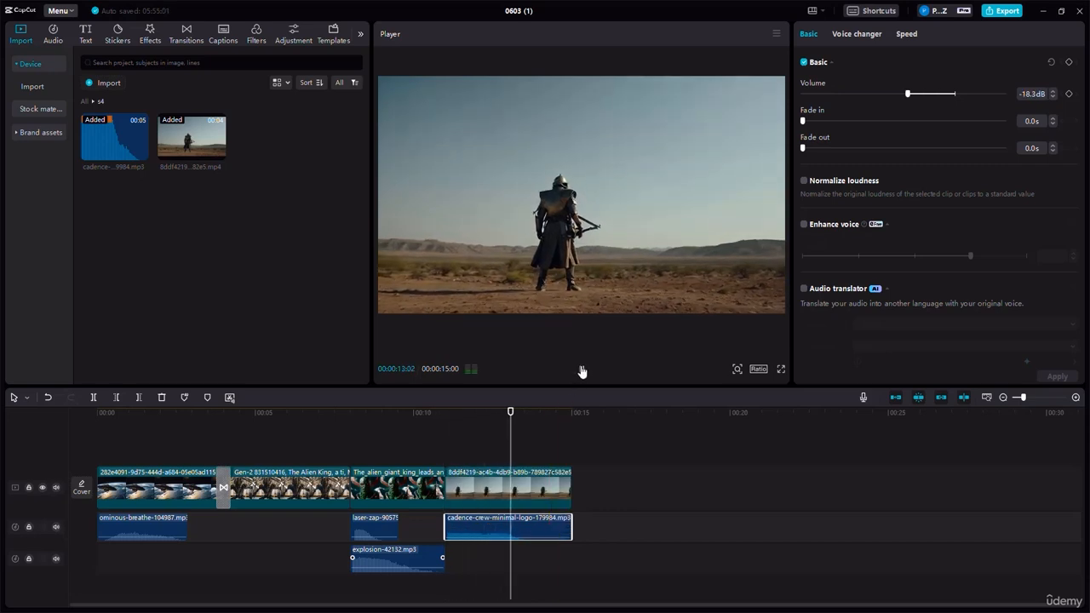
click(582, 372)
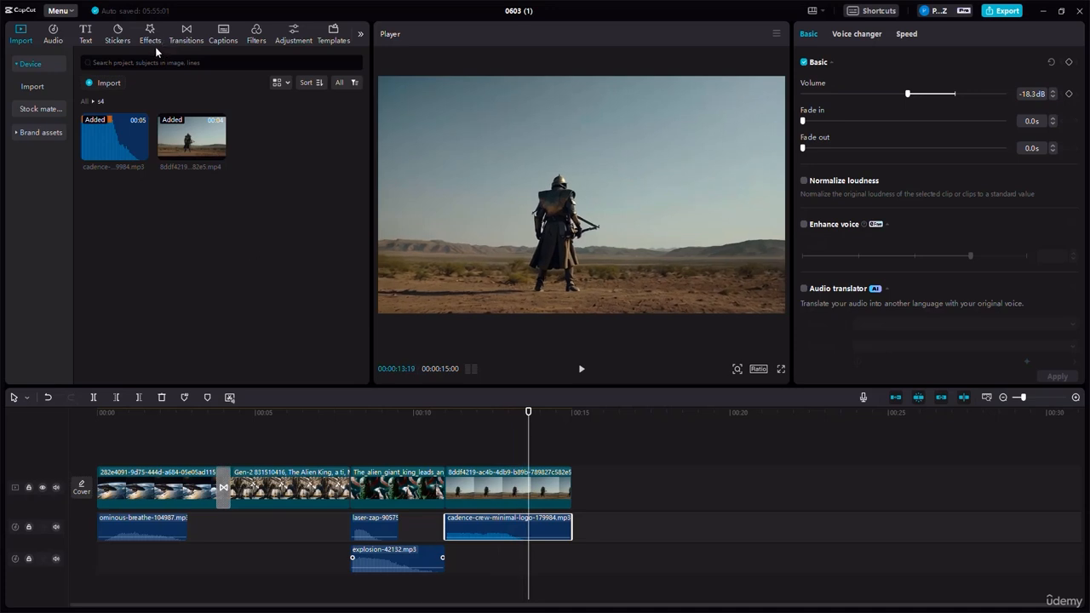
Step: Add a Woosh transition between the second and third clips and a Vertical Blur transition between the third and fourth
click(186, 34)
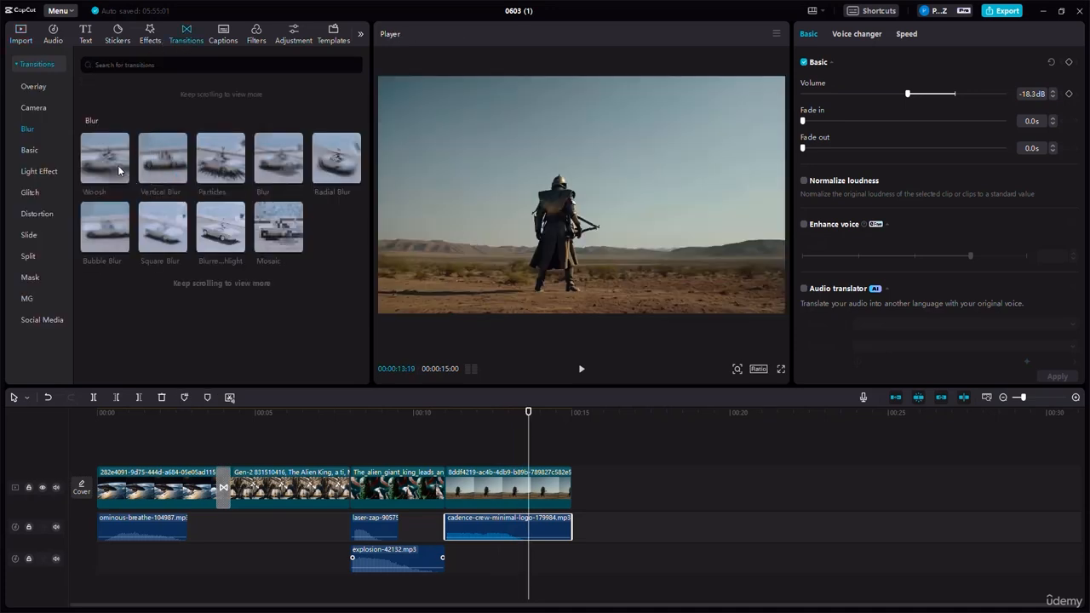
drag(105, 157, 345, 489)
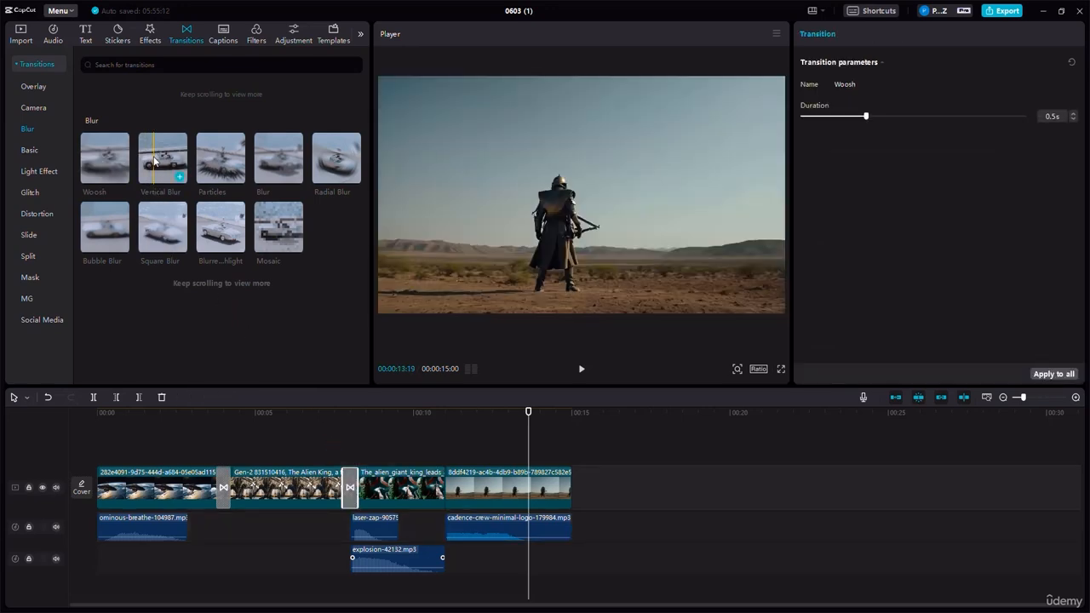
mouse_move(131, 165)
mouse_down()
mouse_move(344, 306)
mouse_move(443, 489)
mouse_up()
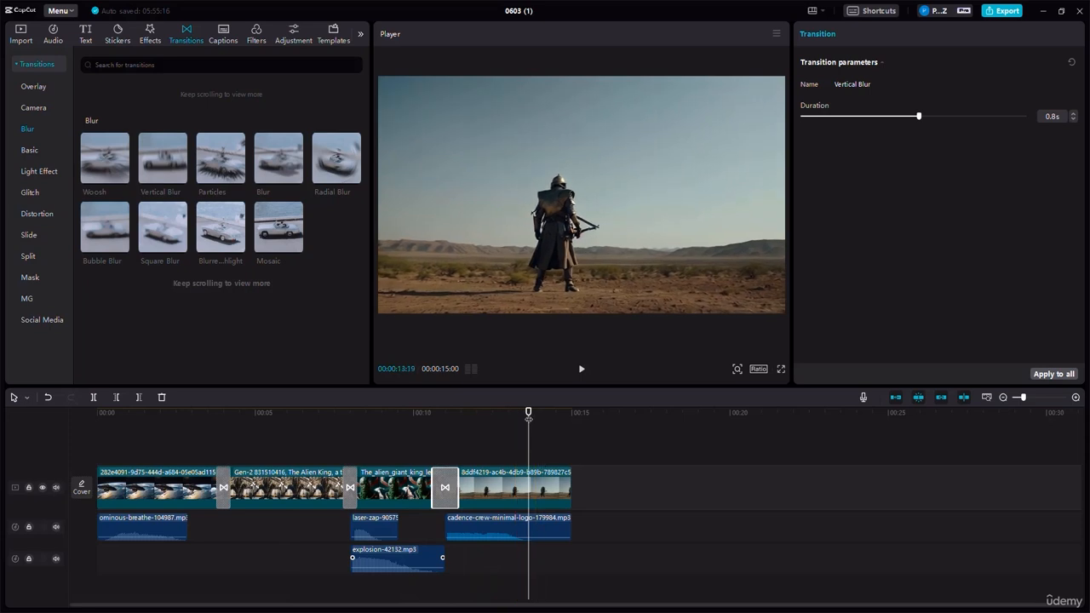
Step: Move the playhead to the end of the fourth clip and append the alien titans video from folder s5 there
drag(528, 414, 577, 421)
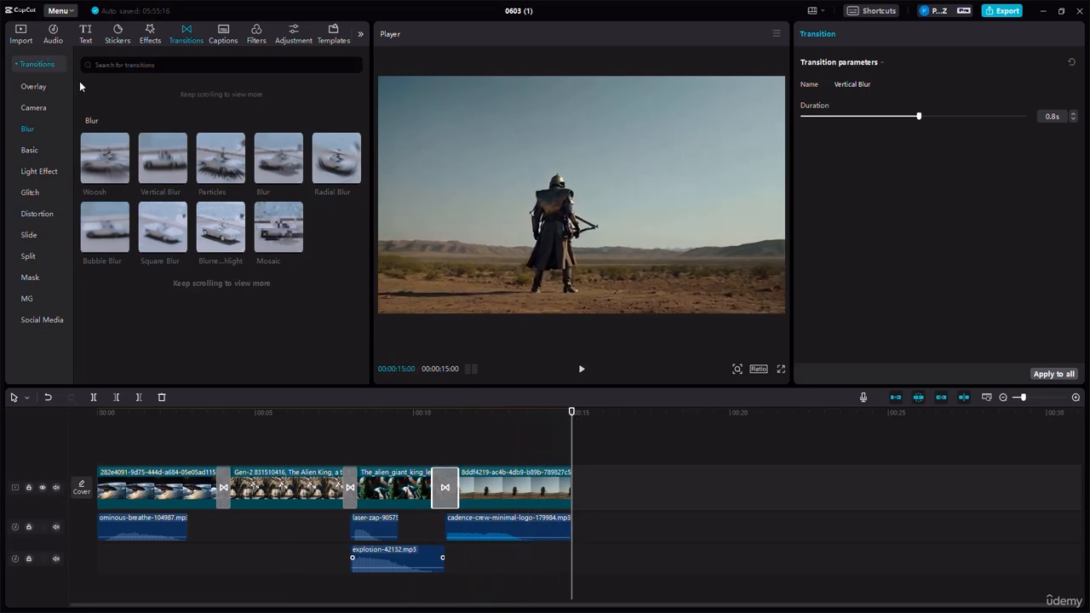
click(18, 38)
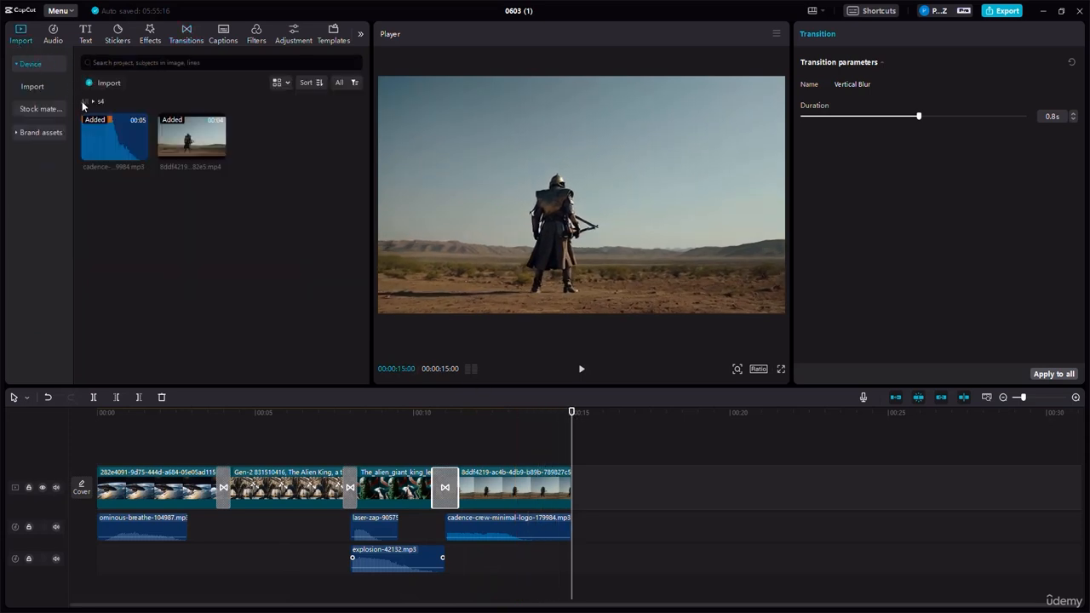
click(84, 103)
scroll(182, 228, down, 5)
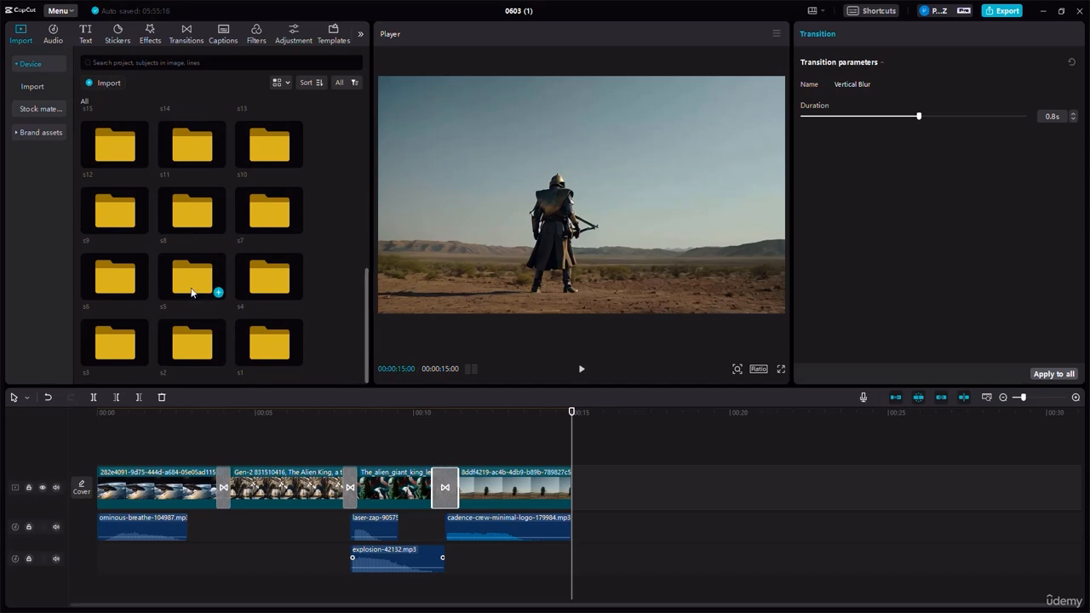
double_click(186, 281)
drag(114, 137, 570, 487)
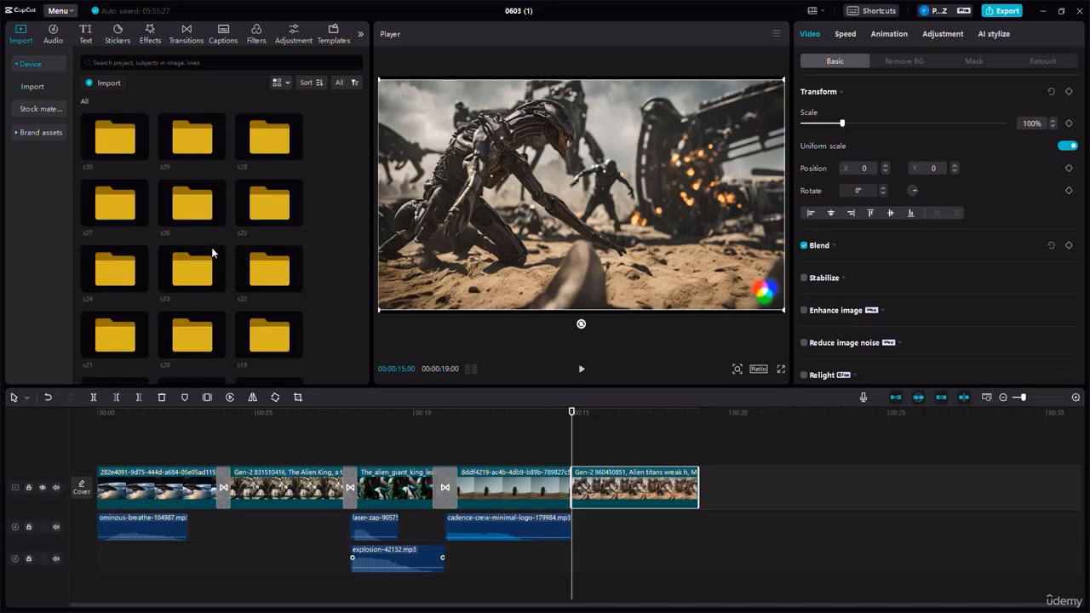
Step: Append the fierce battle video from folder s6 after the alien titans clip and move the playhead to its start
scroll(211, 249, down, 3)
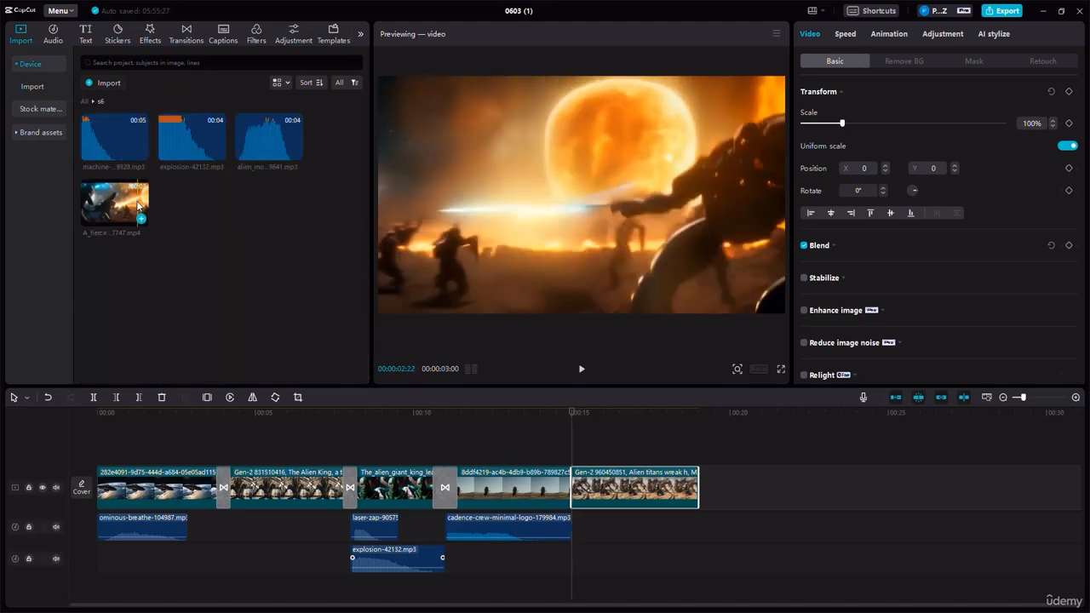
drag(119, 207, 698, 485)
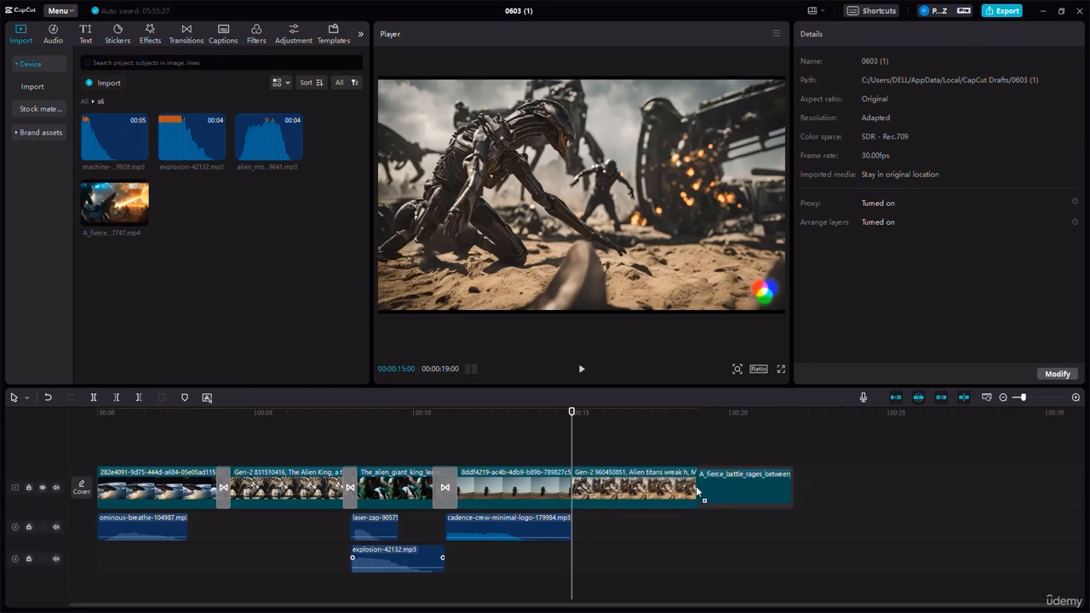
click(698, 409)
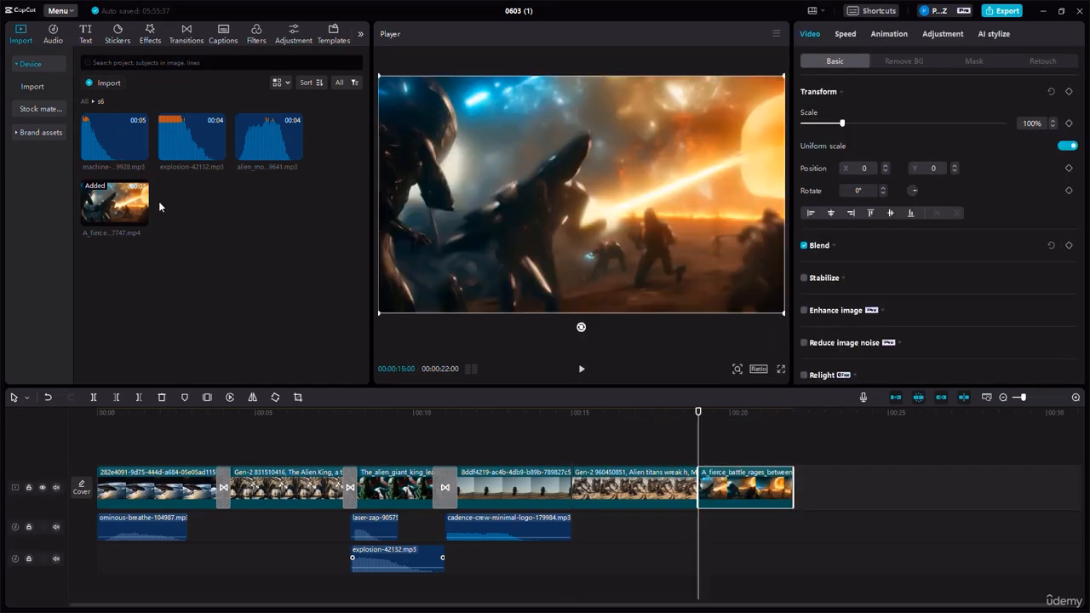
Step: Stack the machine-gun, explosion and alien monster scream sounds on separate audio tracks from the start of the battle clip
drag(112, 133, 701, 517)
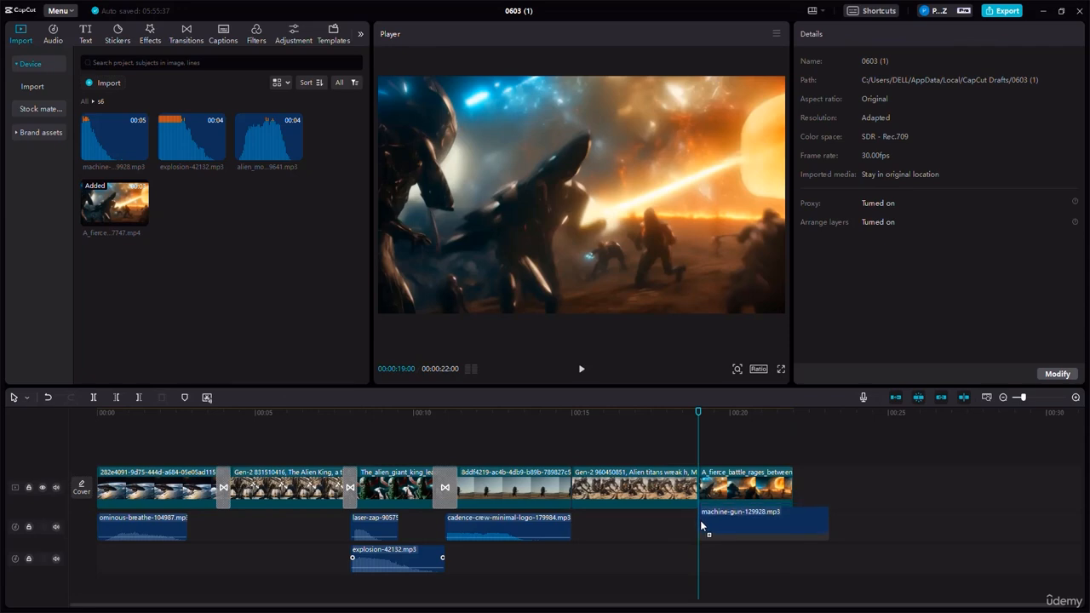
drag(189, 146, 697, 555)
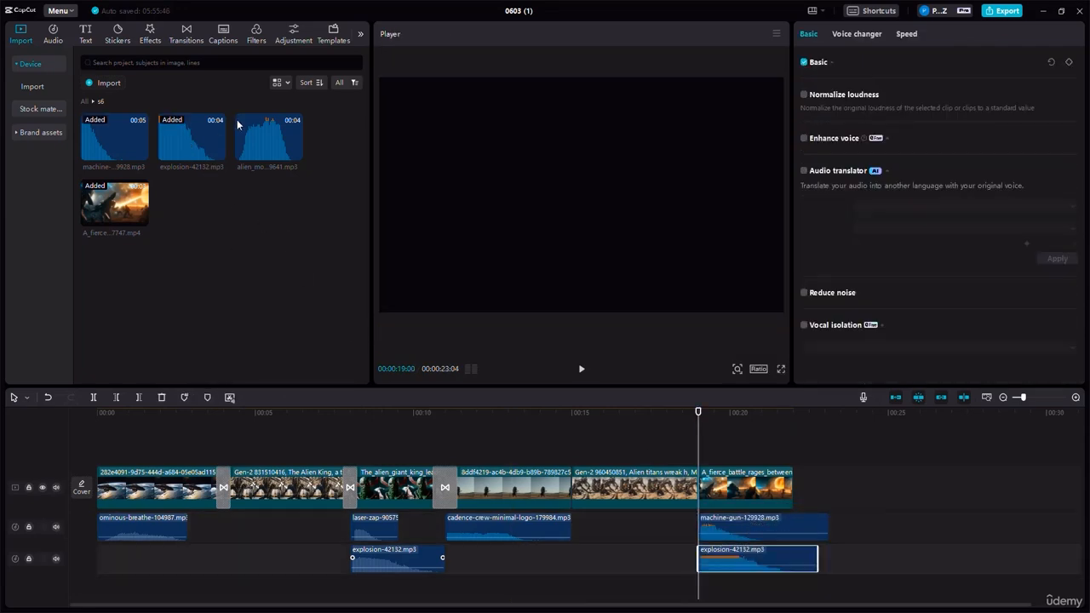
drag(269, 136, 705, 584)
Step: Set the machine-gun volume to -8.8 dB, explosion to -11.6 dB and scream to -6.4 dB, and trim all three to the battle clip's end
drag(752, 518, 756, 587)
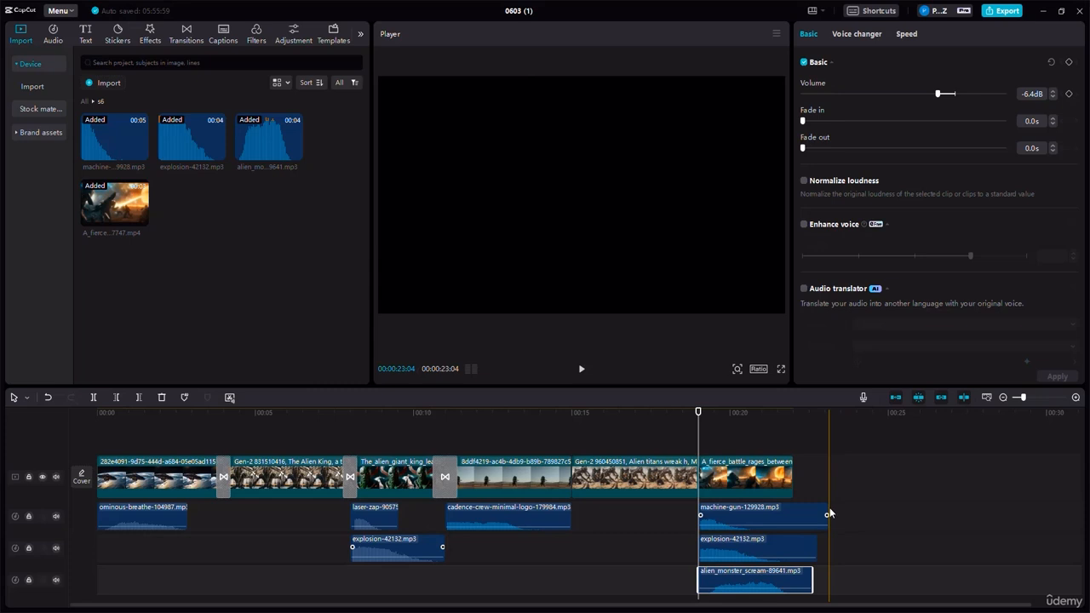
click(828, 509)
drag(827, 509, 800, 516)
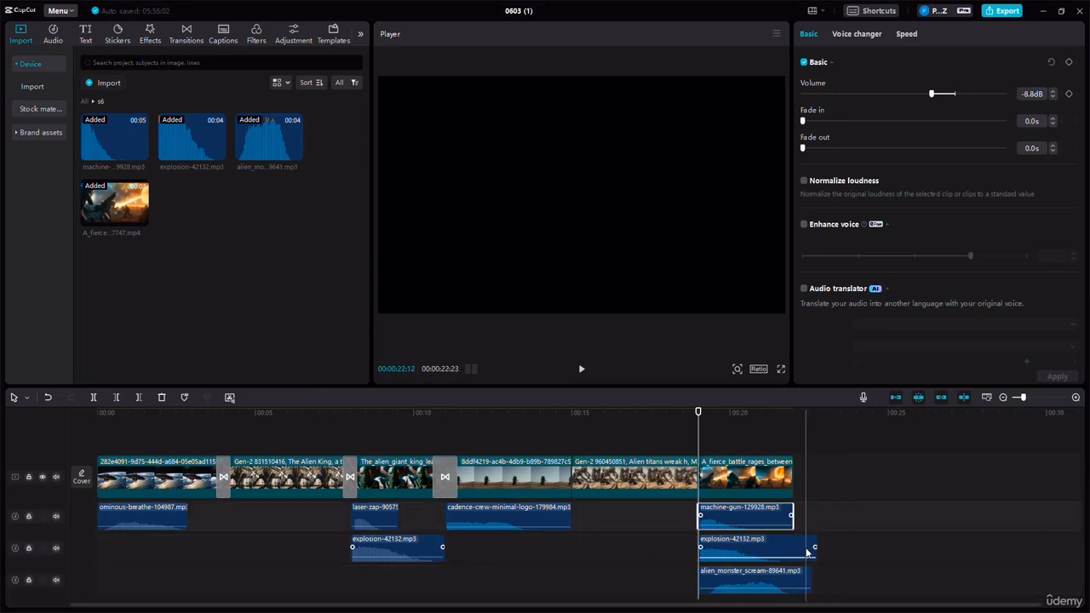
click(815, 546)
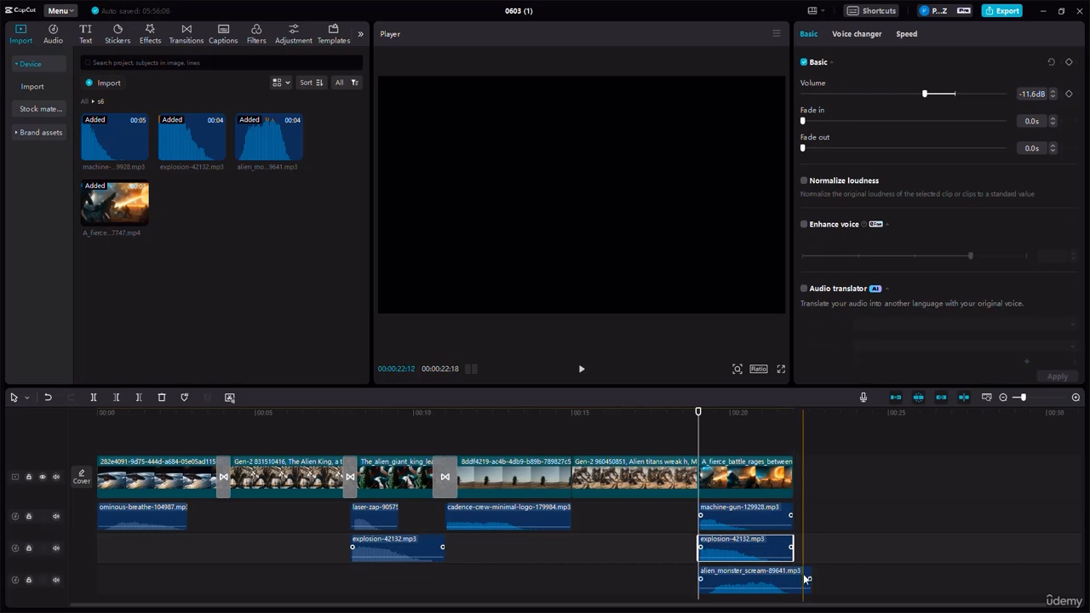
click(809, 576)
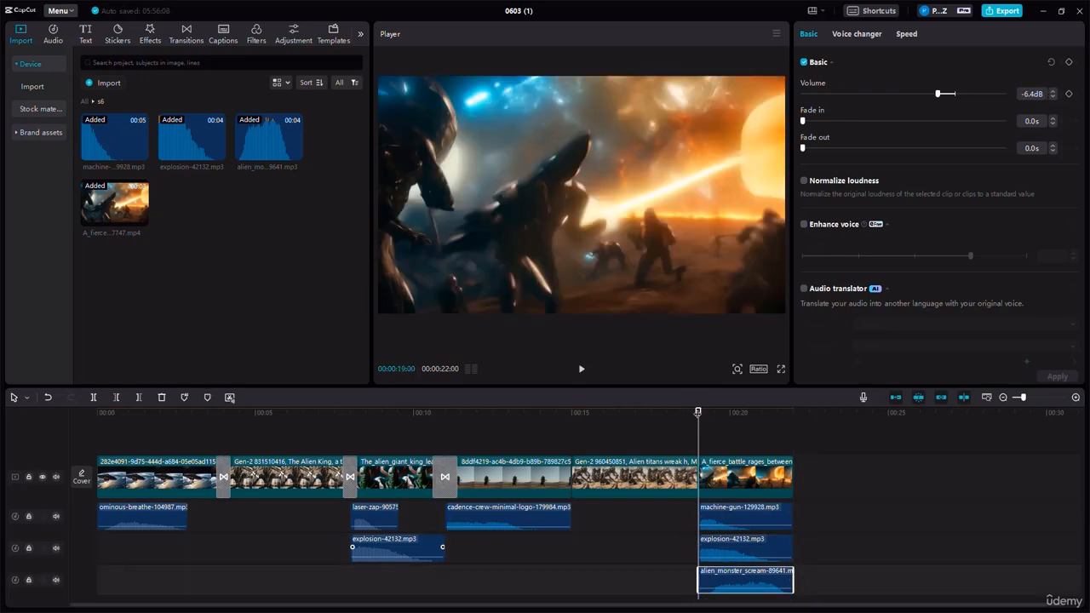
Step: Play the battle section from just before its start, lower the scream's volume and set the battle explosion's volume to -18.3 dB
drag(698, 412, 682, 412)
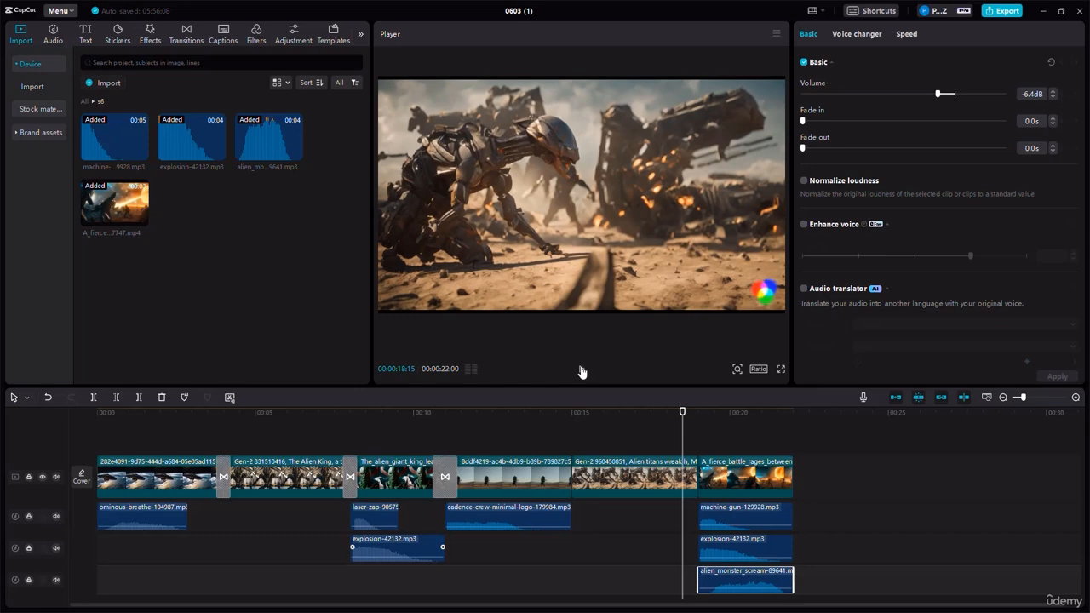
click(582, 370)
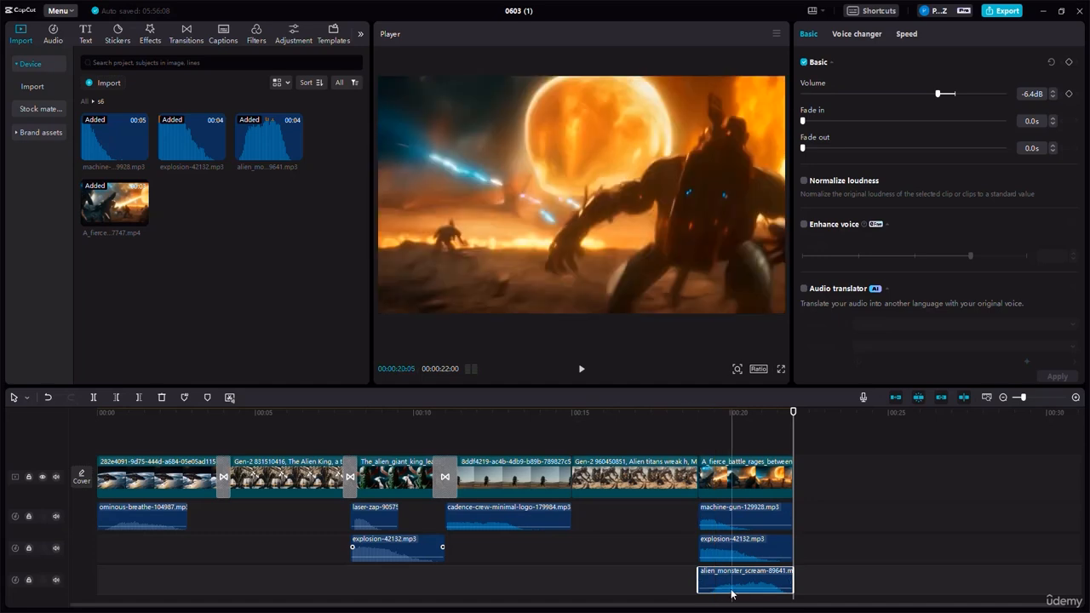
drag(730, 588, 727, 590)
click(723, 558)
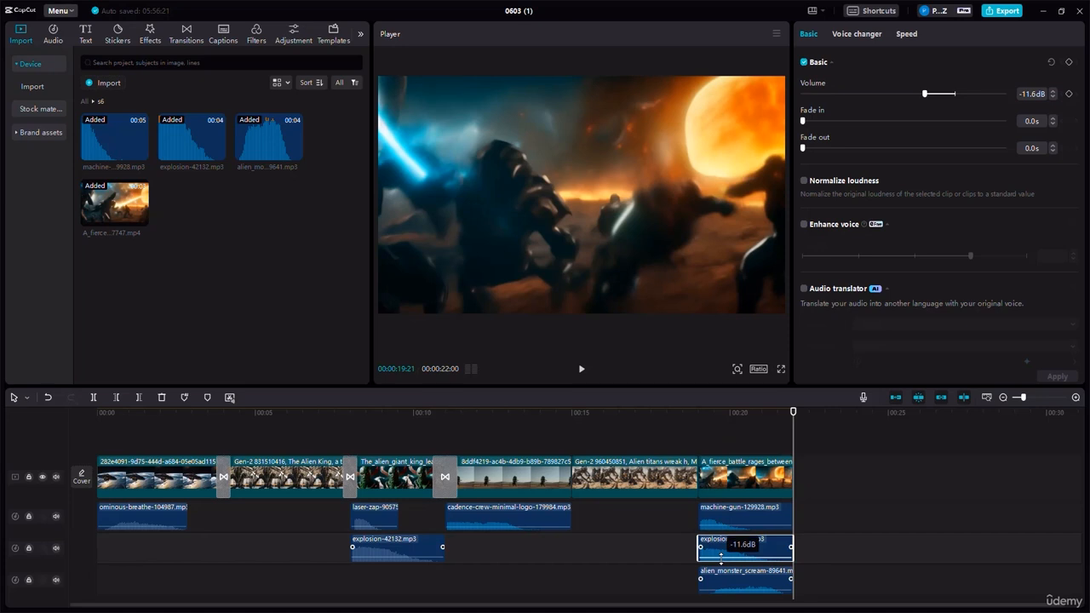
drag(721, 555, 721, 558)
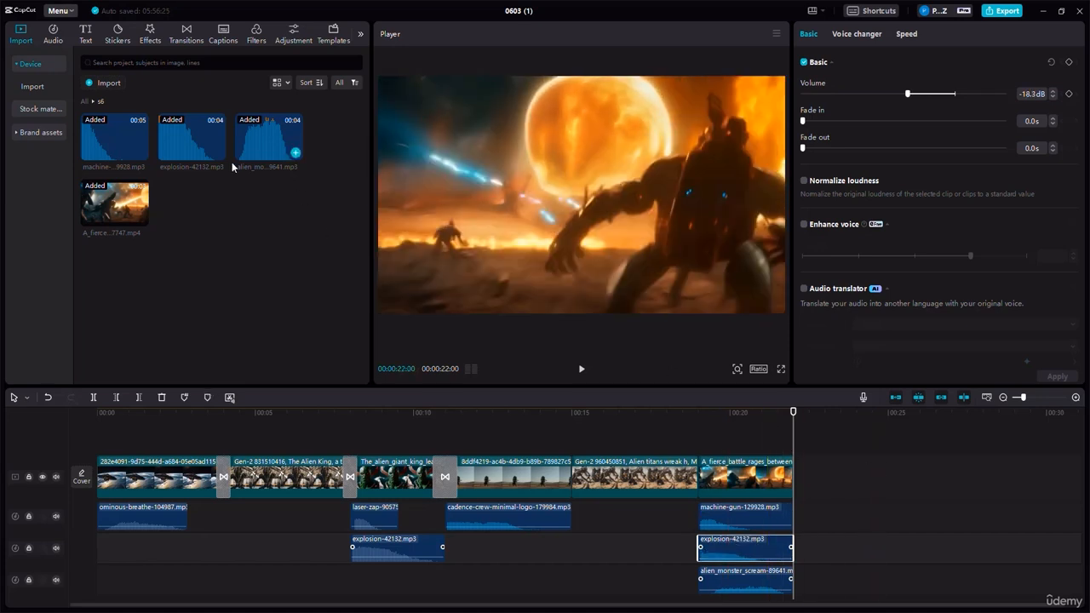
Step: Add a Vertical Blur transition between the desert and alien titans clips and a Woosh transition before the battle clip
click(186, 36)
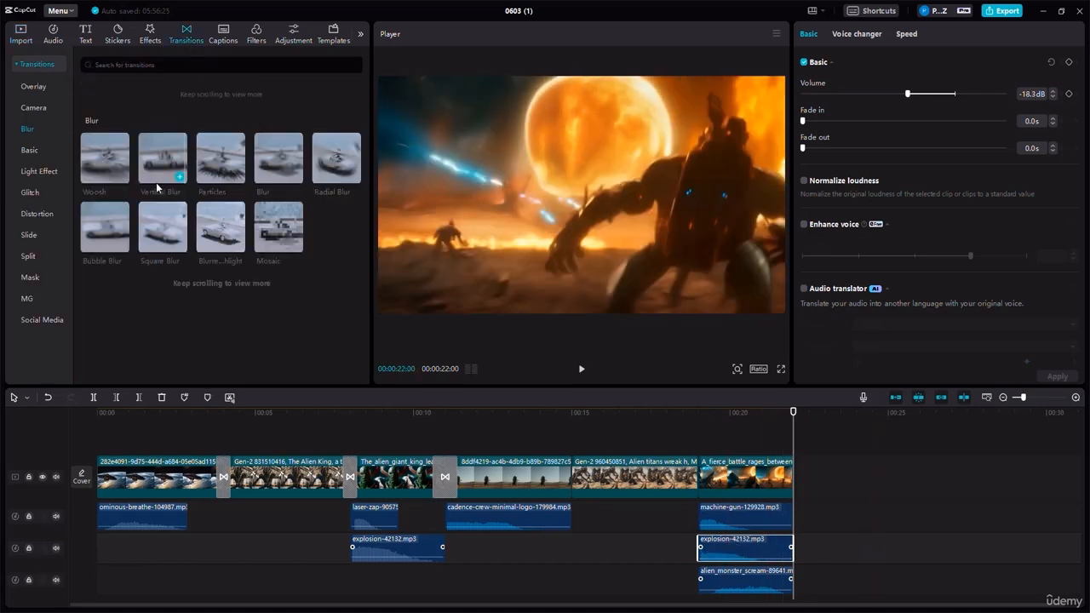
drag(157, 186, 571, 479)
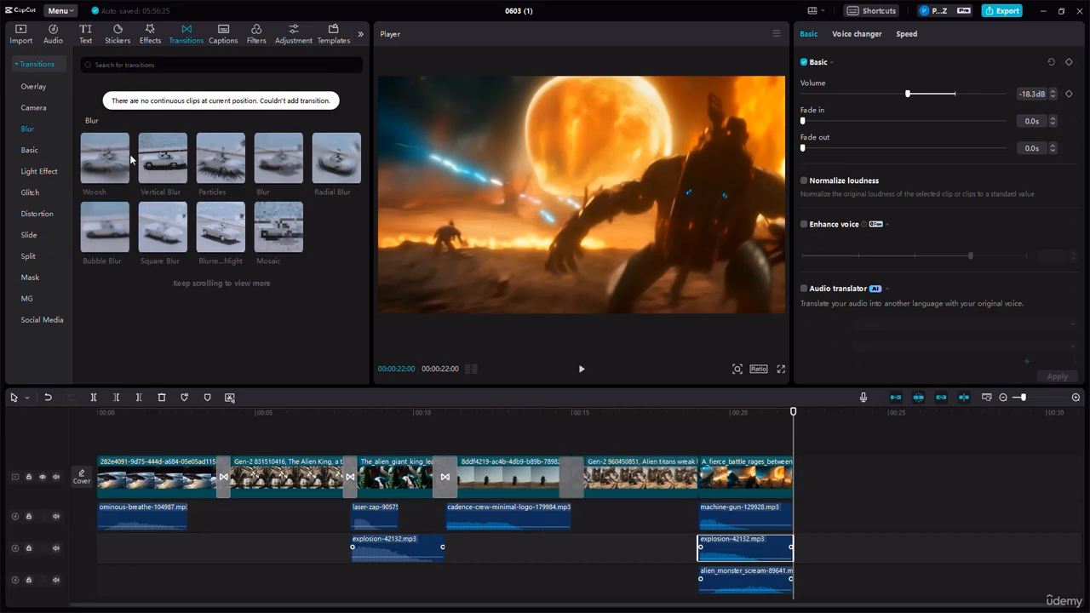
drag(132, 160, 736, 479)
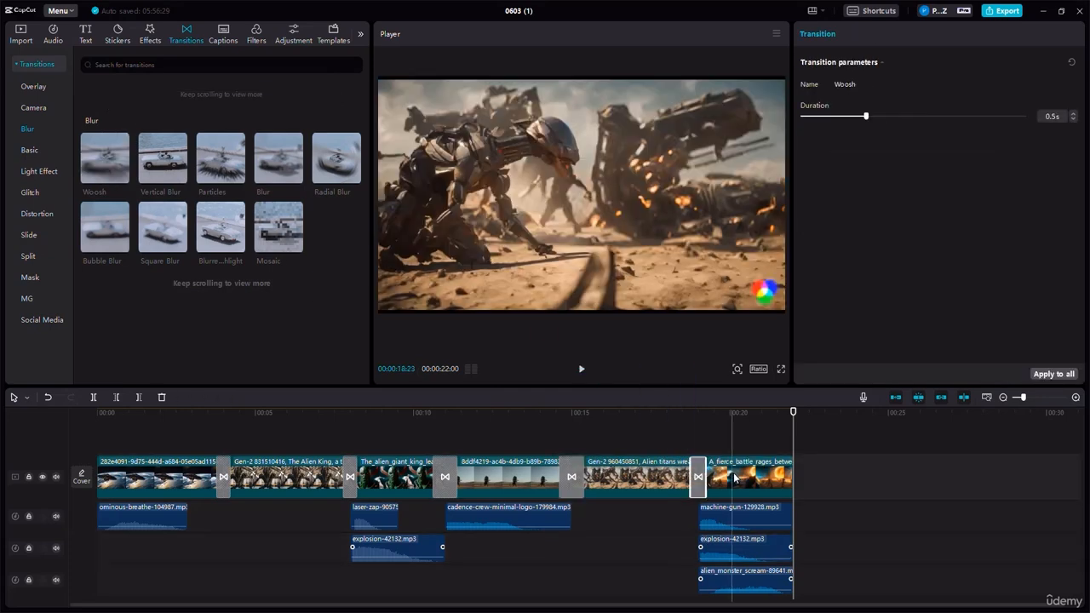
Step: Append the laboratory video from folder s7 after the battle clip
click(20, 36)
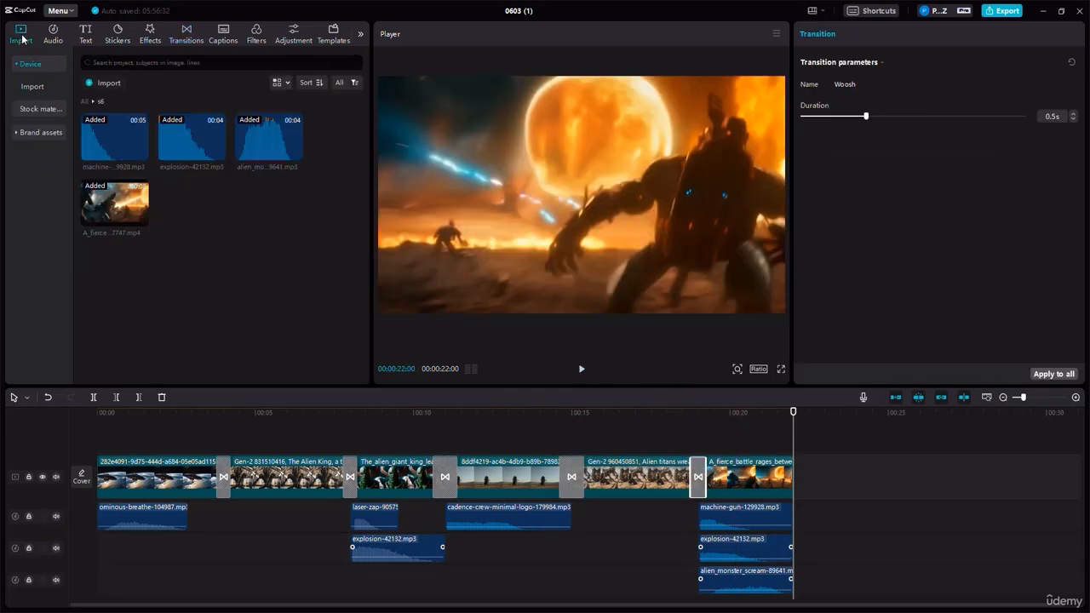
click(84, 102)
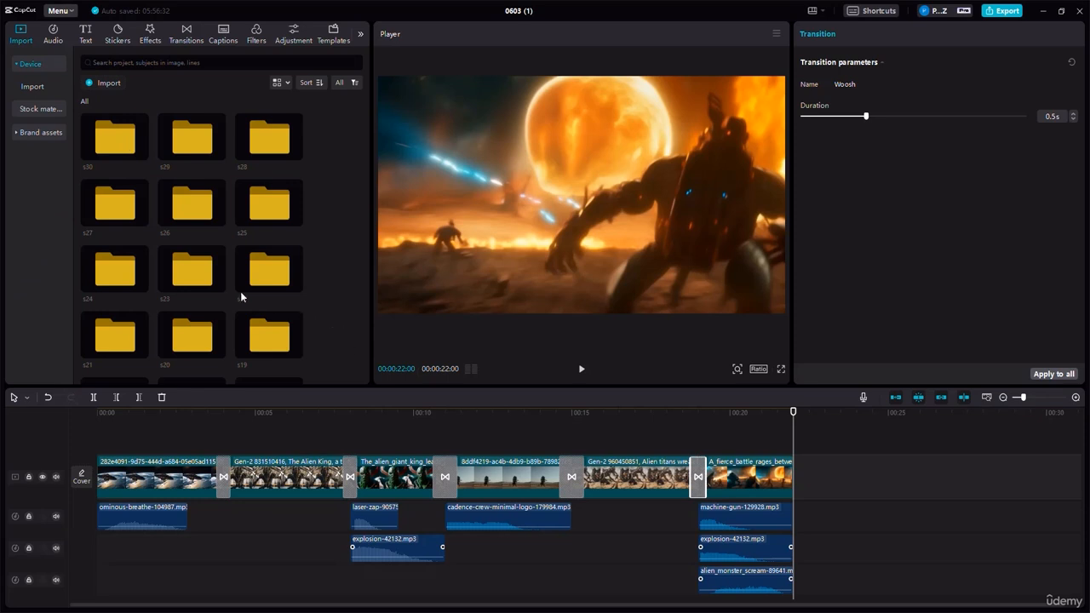
scroll(241, 291, down, 5)
double_click(243, 217)
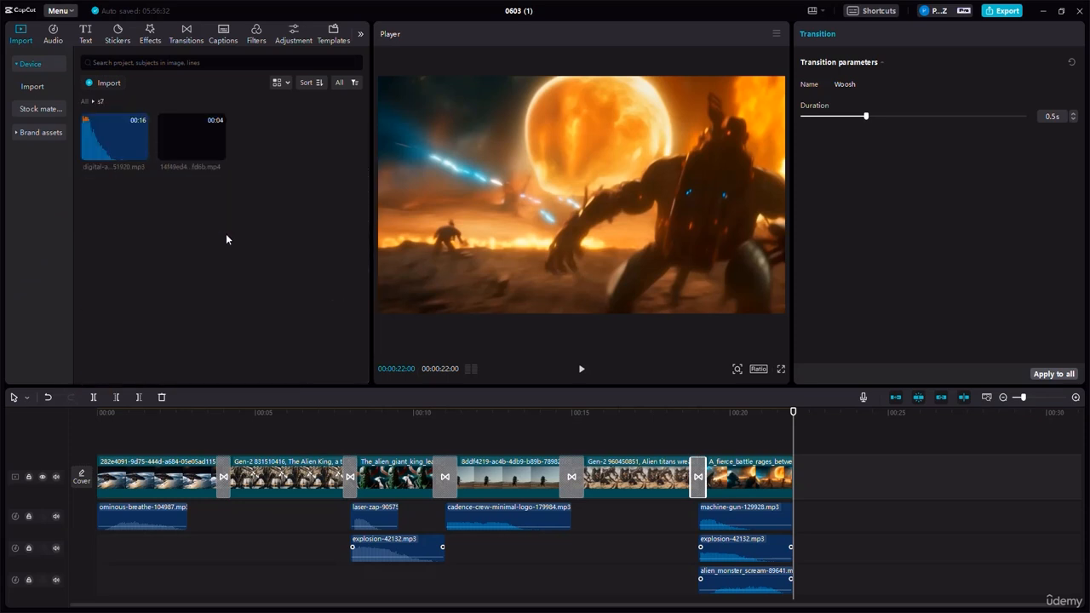
drag(192, 141, 794, 476)
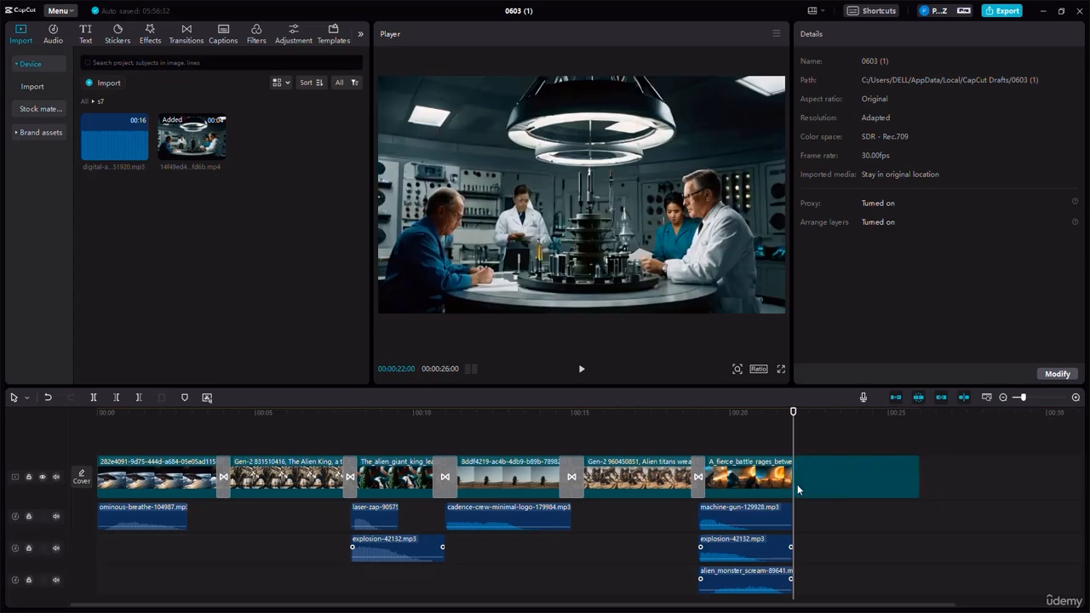
Step: Place the digital alarm clock sound beneath the laboratory clip and cut off the part beyond the clip's end
click(110, 144)
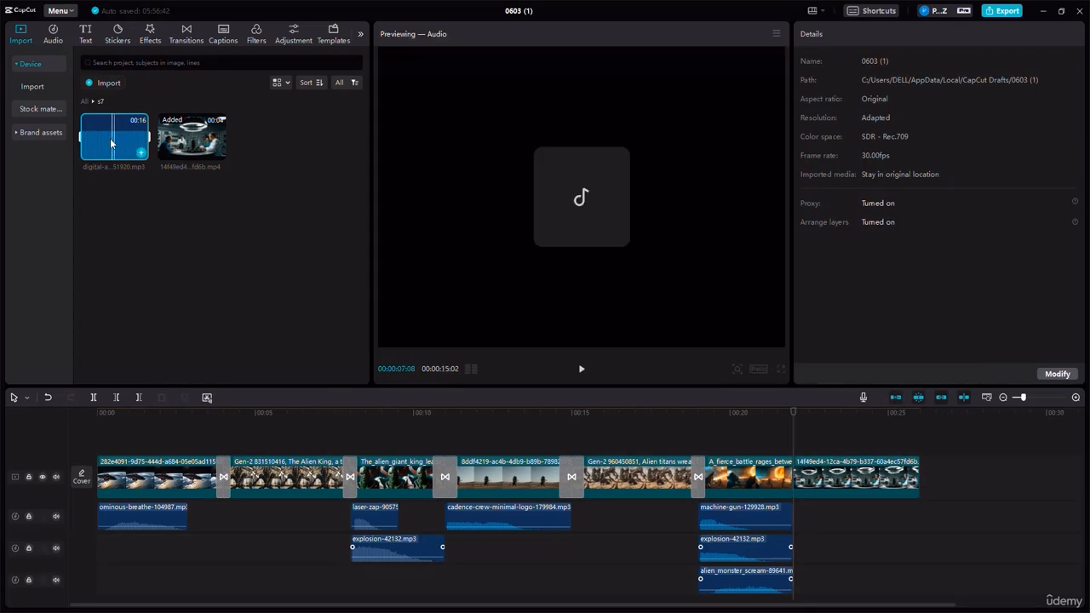
drag(112, 144, 792, 508)
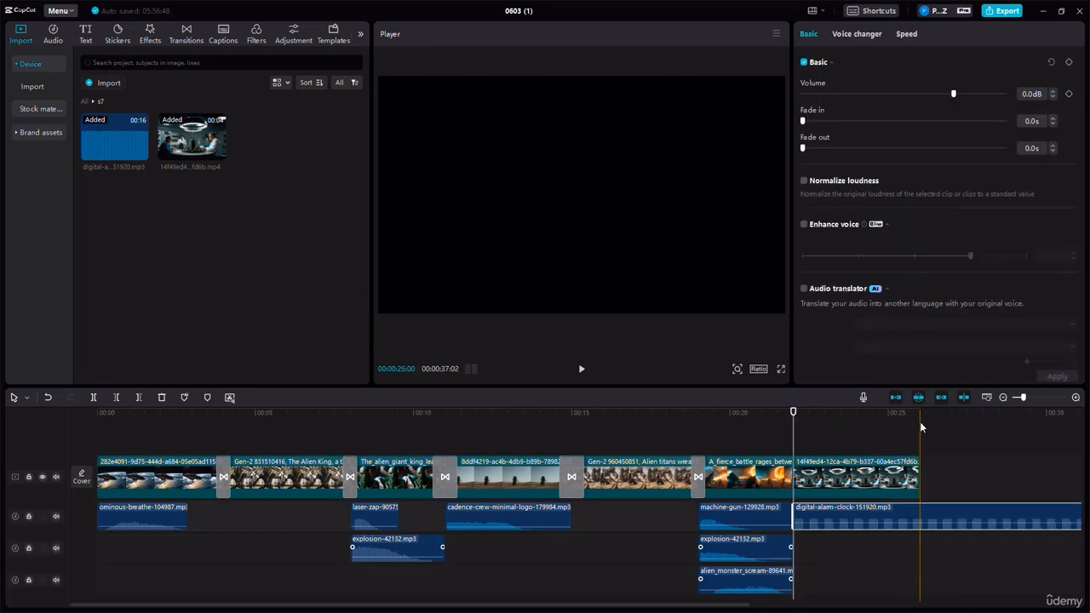
click(919, 421)
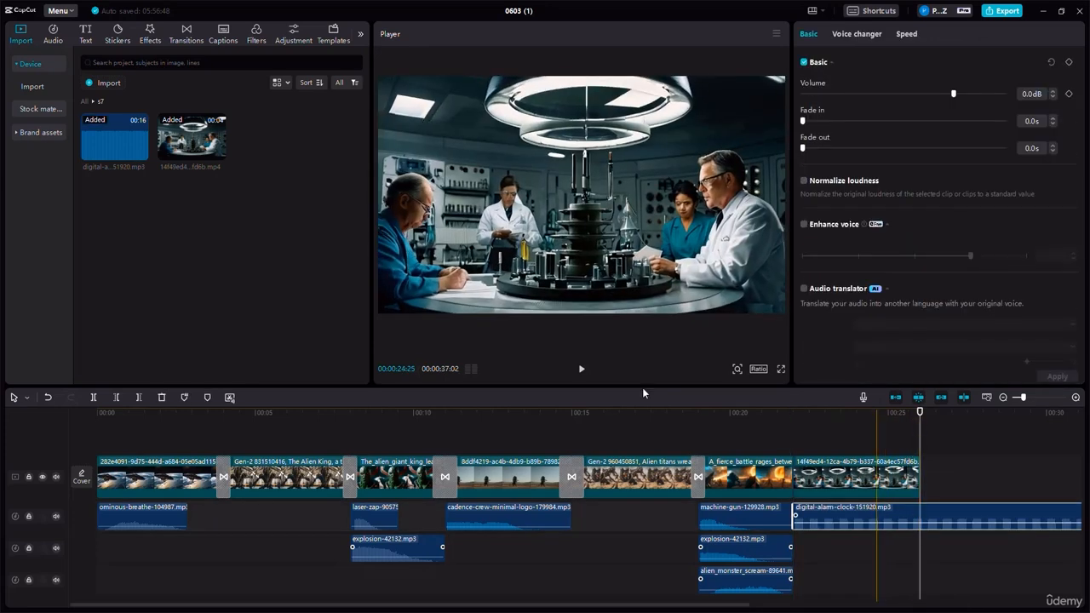
click(95, 398)
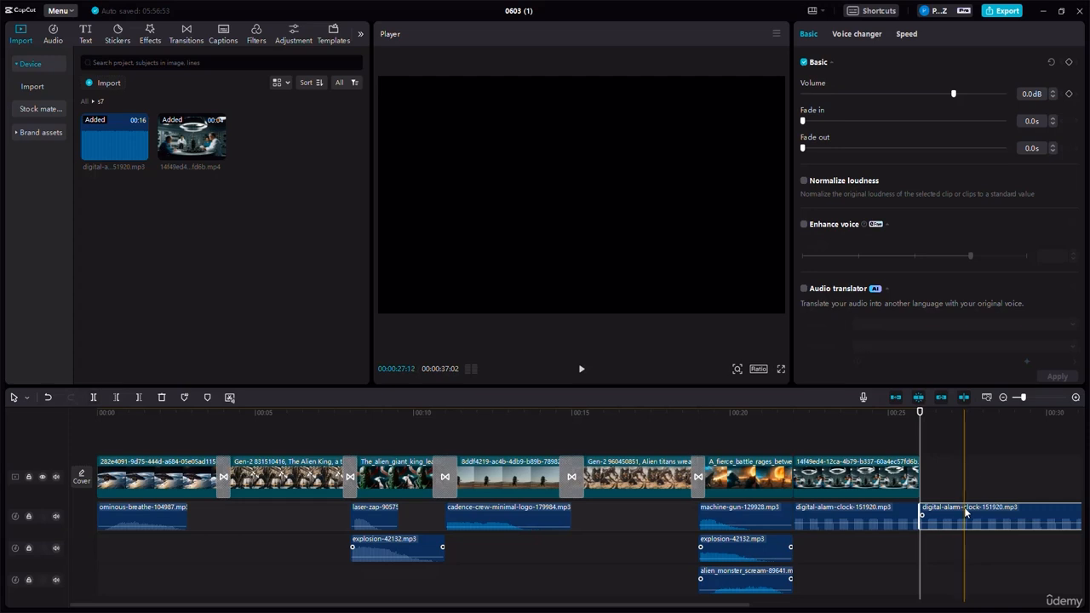
key(Delete)
Step: Give the alarm clock sound a 0.8 s fade-out and set its volume to -6.4 dB
click(855, 515)
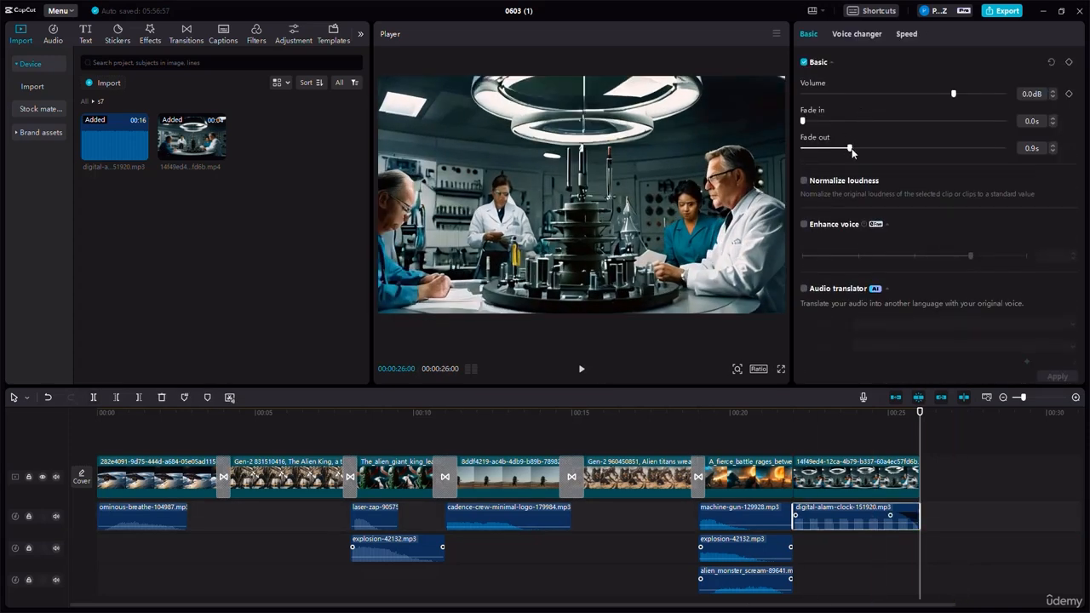
drag(852, 148, 842, 149)
drag(864, 516, 864, 525)
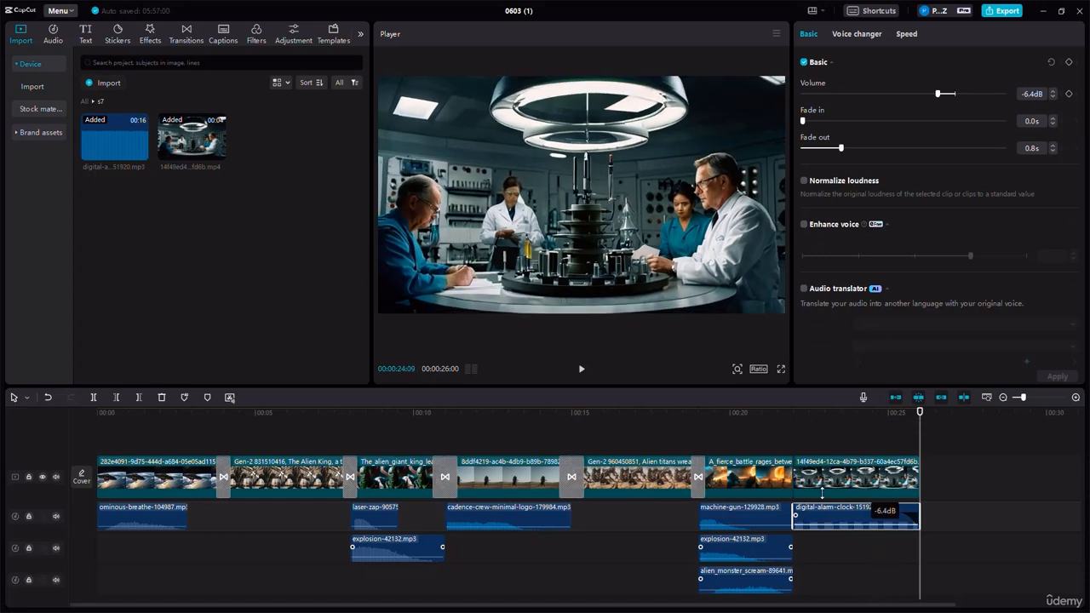
Step: Play the laboratory scene from just before its start to check the alarm sound
click(783, 423)
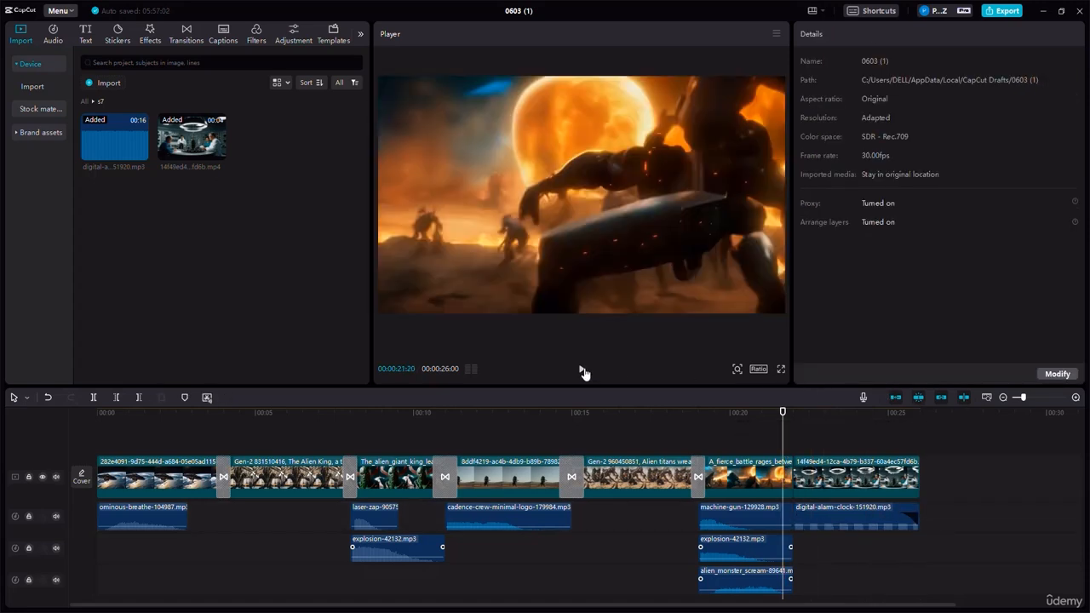
click(583, 371)
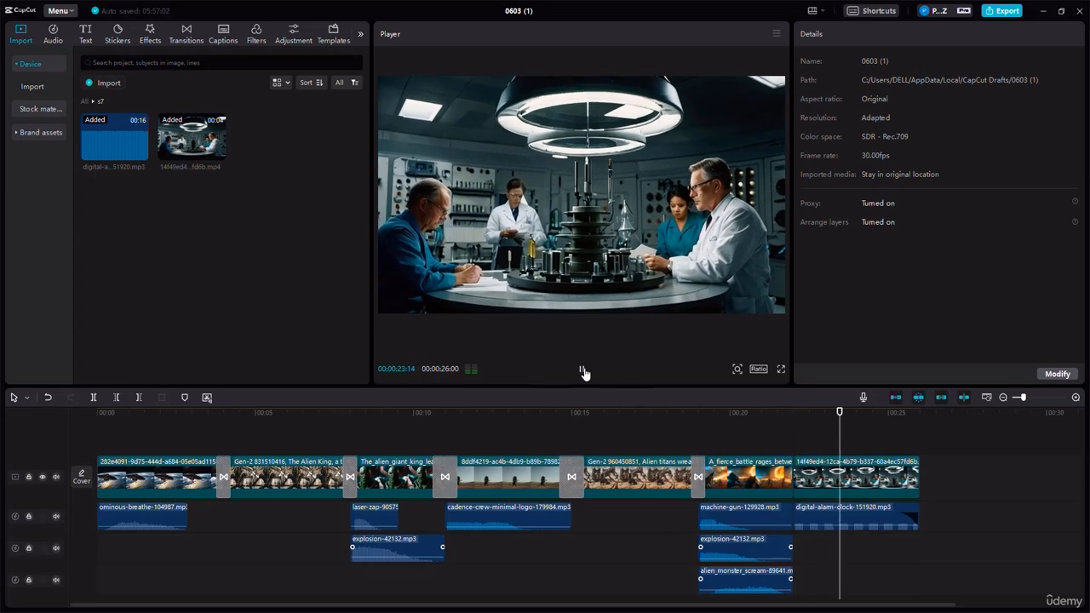
key(space)
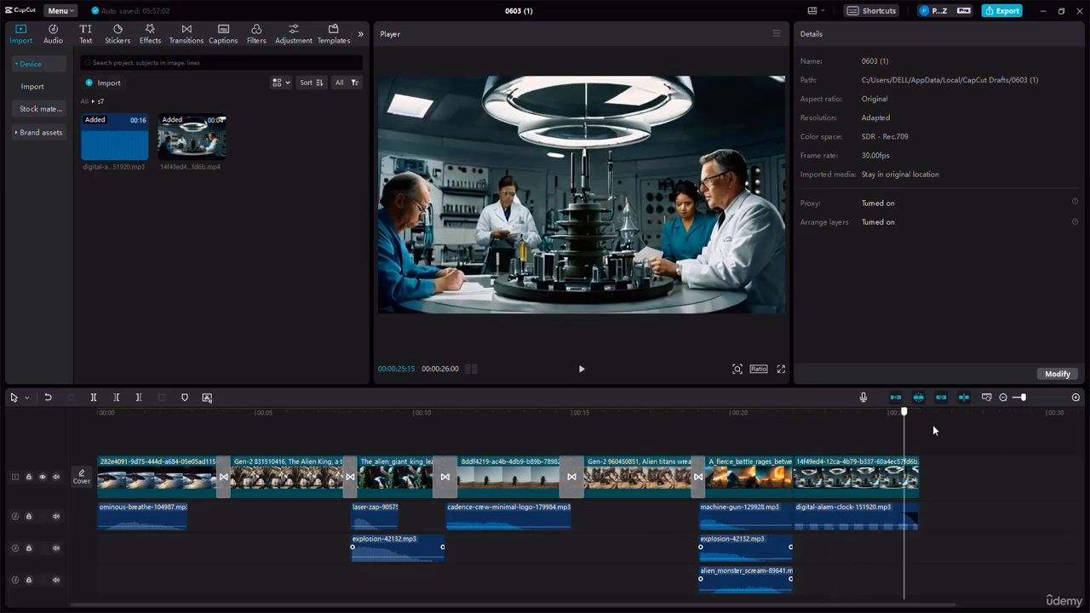
Step: Append the fiery mushroom-cloud video from folder s8 after the laboratory clip
click(1004, 397)
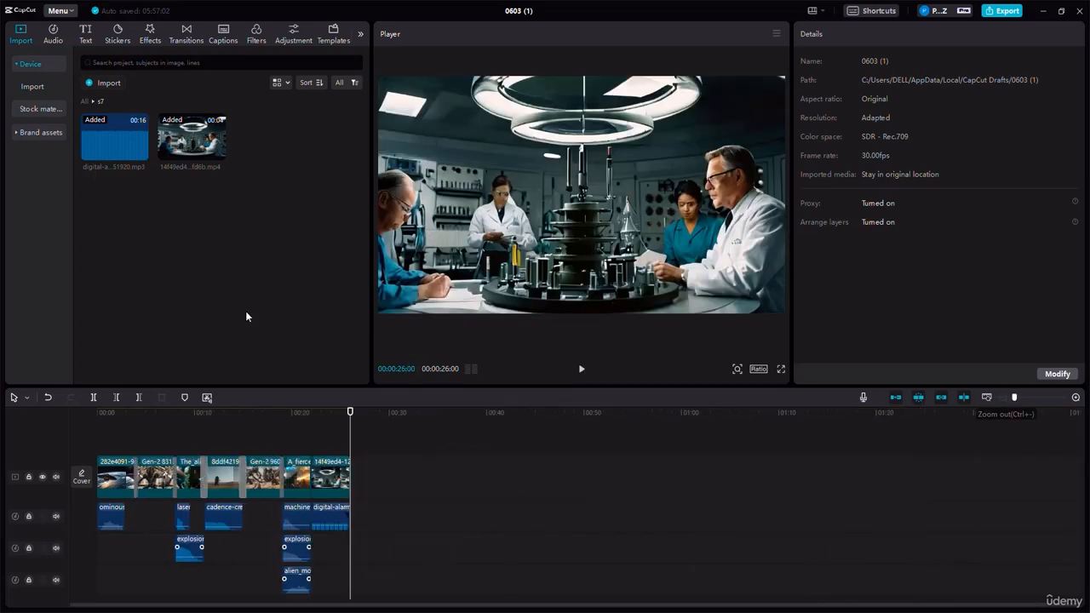
click(85, 103)
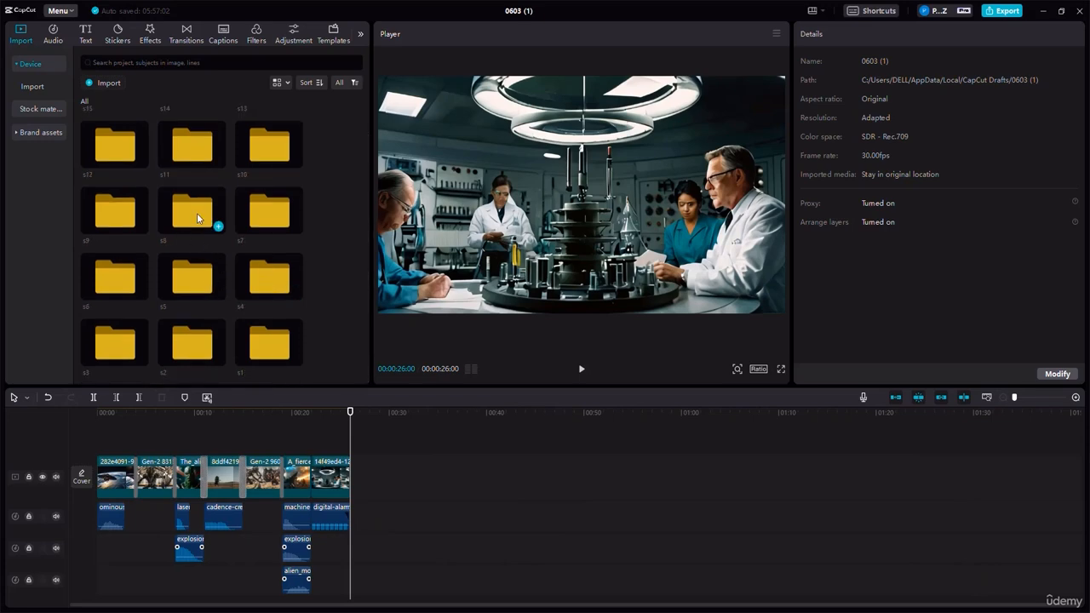
double_click(211, 229)
drag(192, 140, 348, 474)
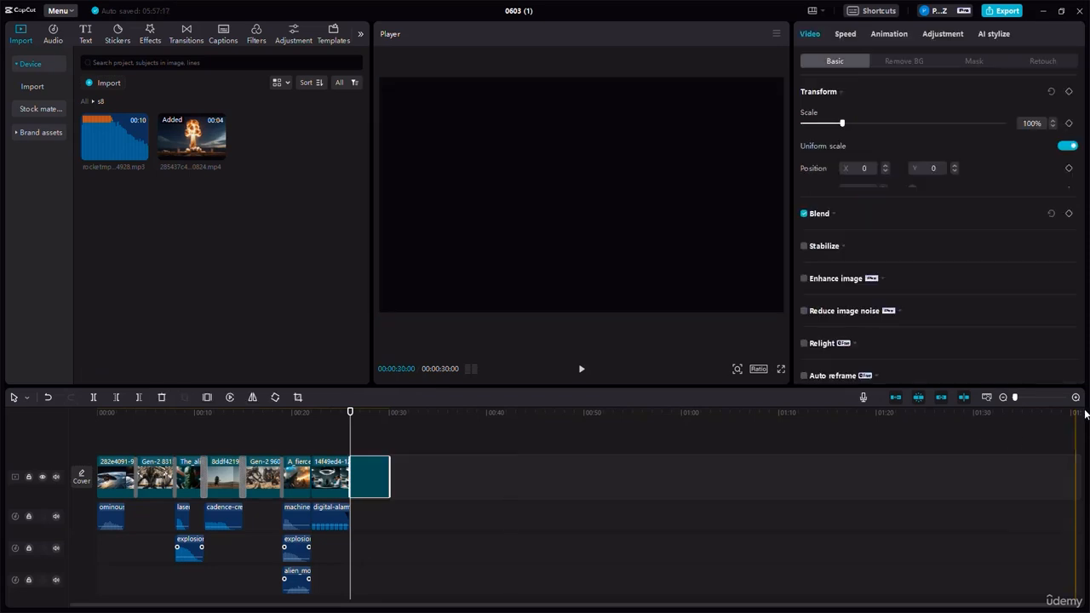
Step: Place the rocket sound beneath the mushroom-cloud clip and trim it to the clip's end
click(1075, 398)
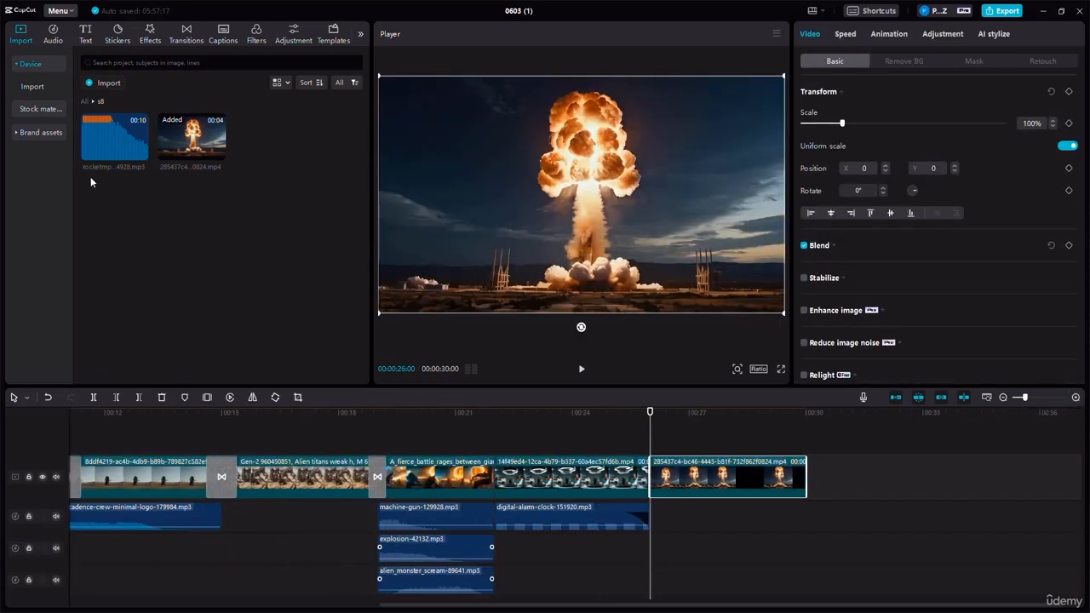
drag(95, 138, 651, 518)
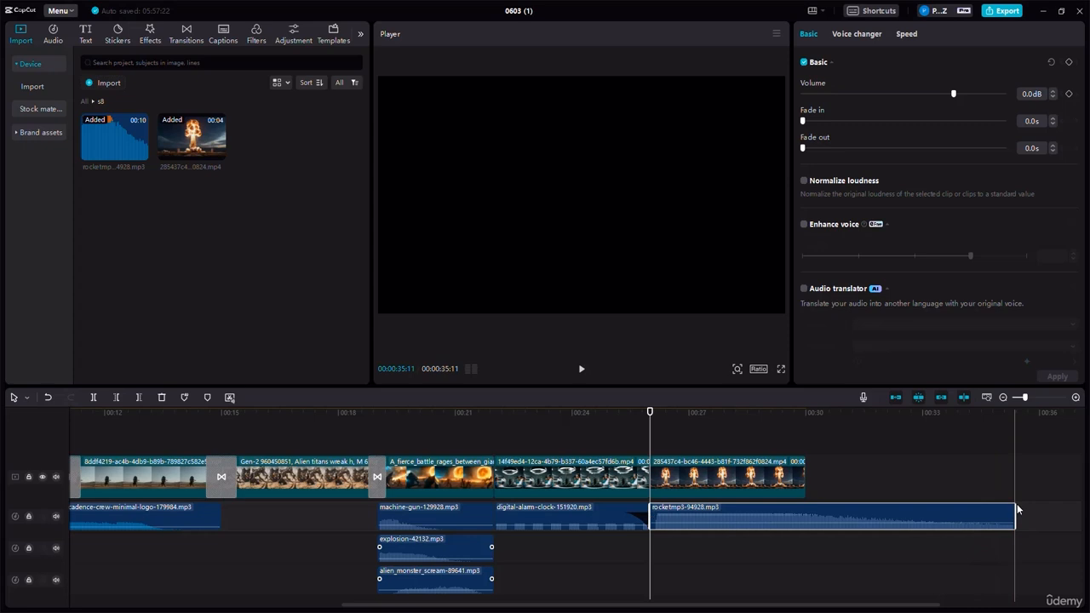
drag(1006, 509, 921, 512)
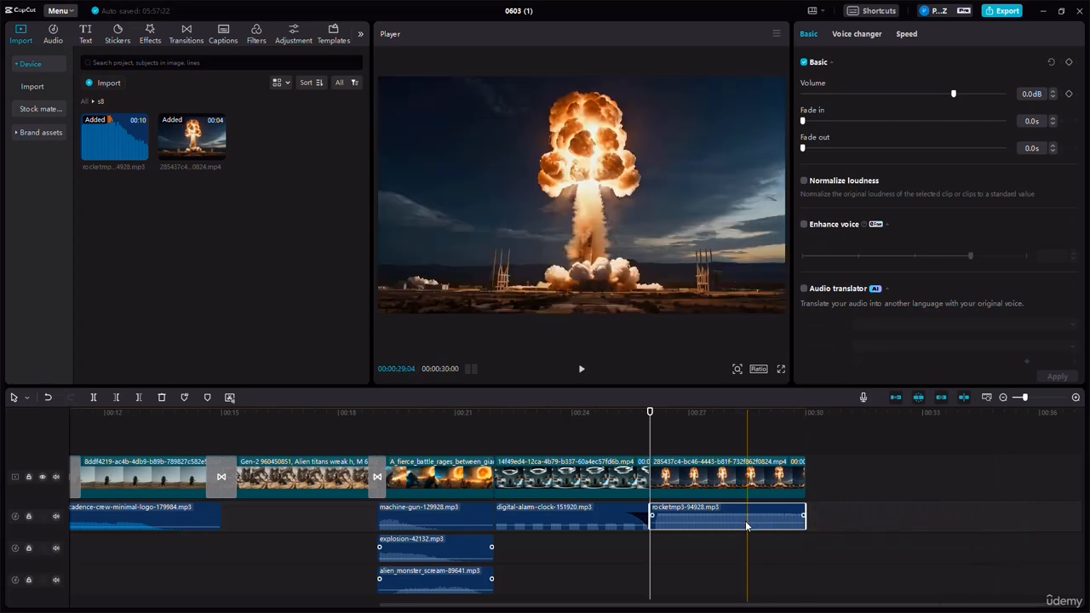
Step: Set the rocket sound's volume to -11.6 dB with a 1.5 s fade-out, and play the mushroom-cloud scene
drag(739, 514, 736, 527)
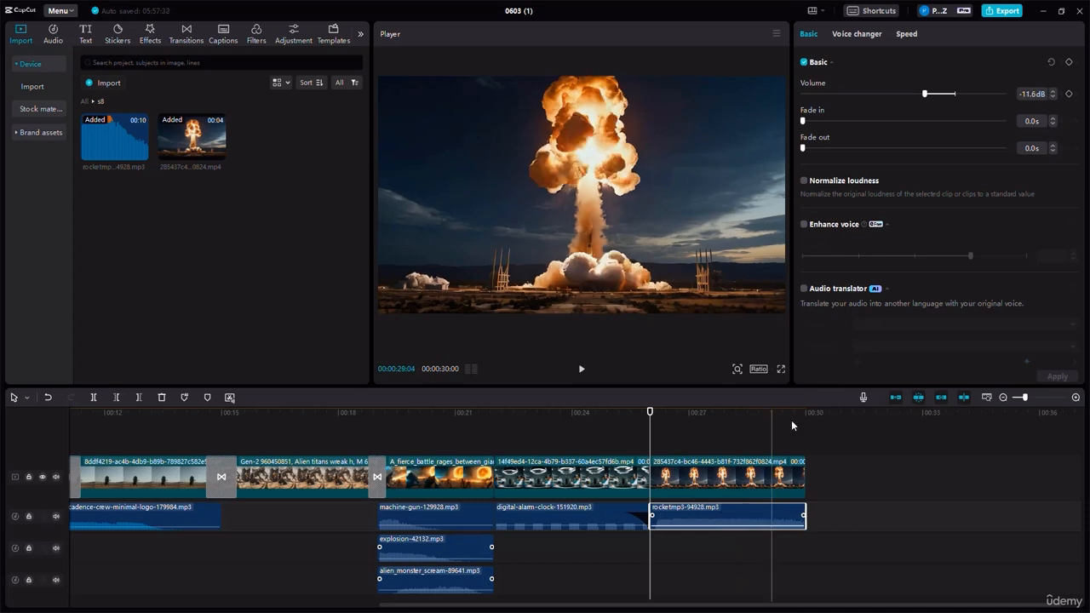
drag(860, 150, 878, 150)
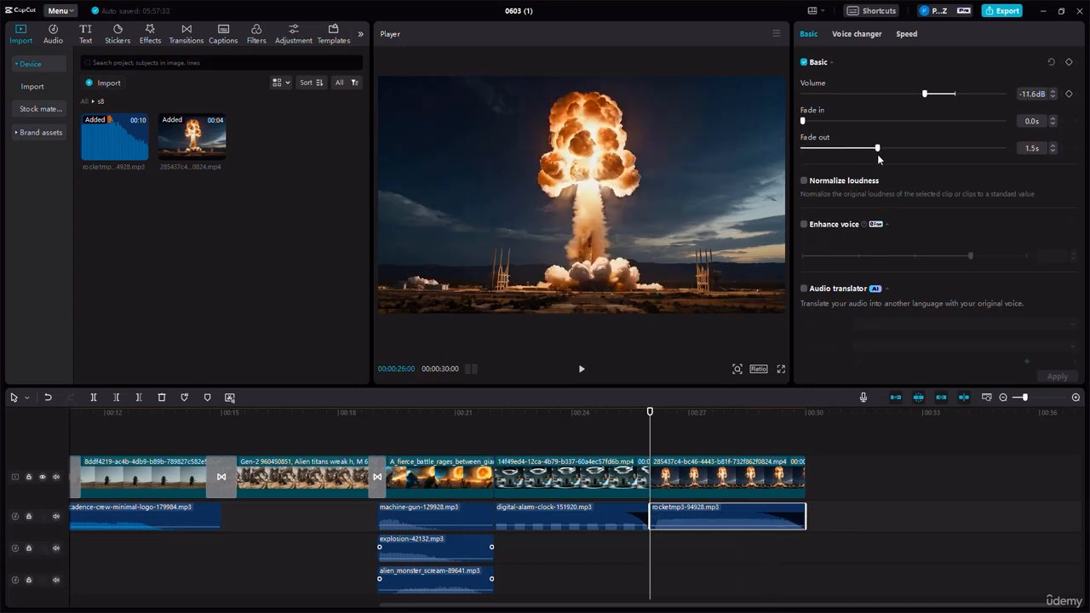
click(581, 370)
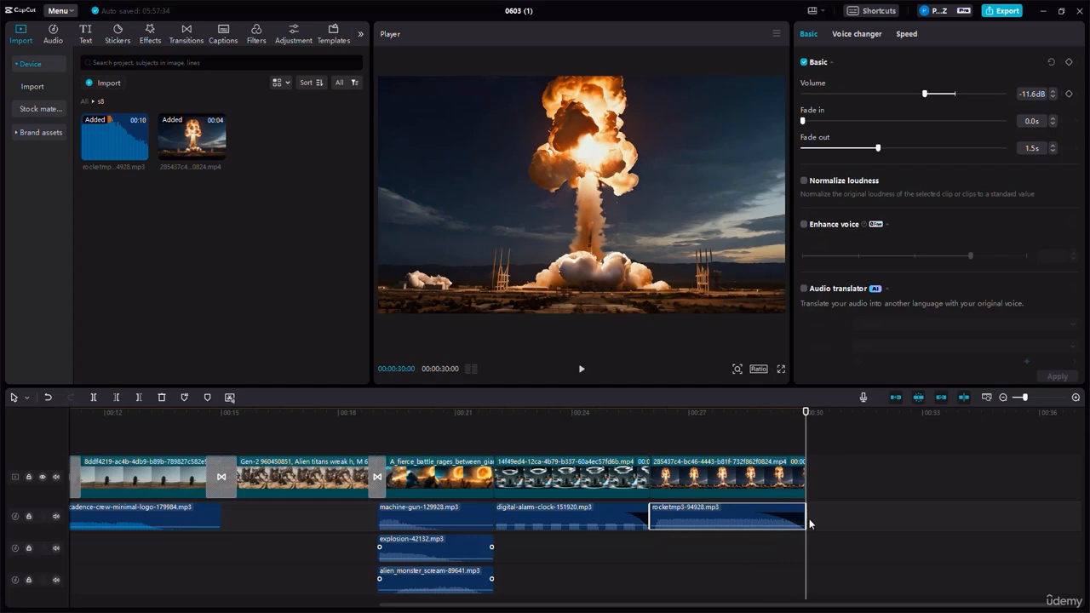
Step: Append the screaming alien video from folder s9 after the mushroom-cloud clip and move the playhead to its end
click(1003, 398)
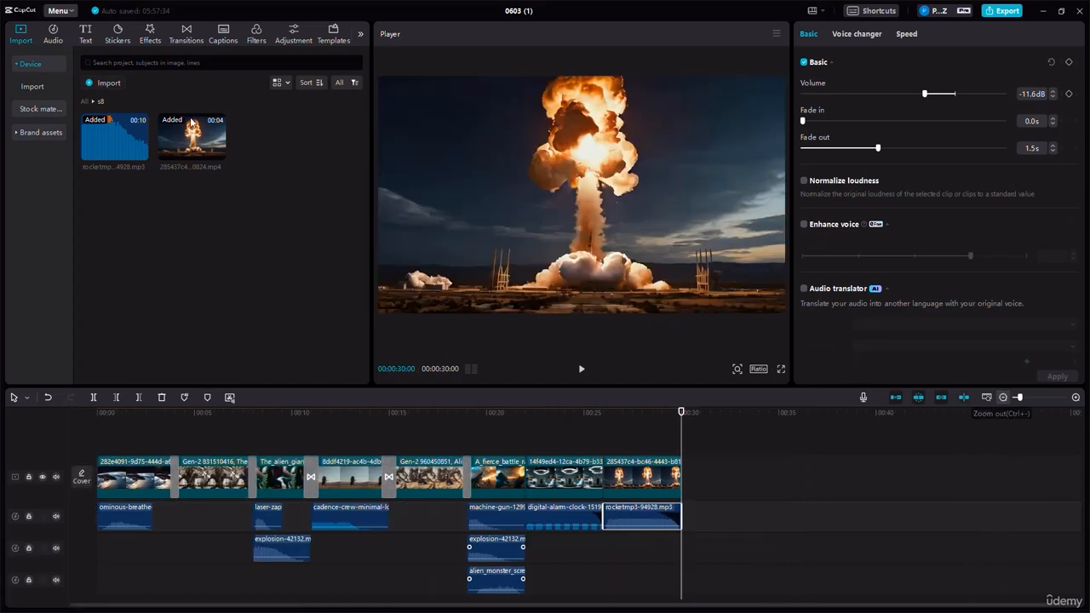
click(85, 102)
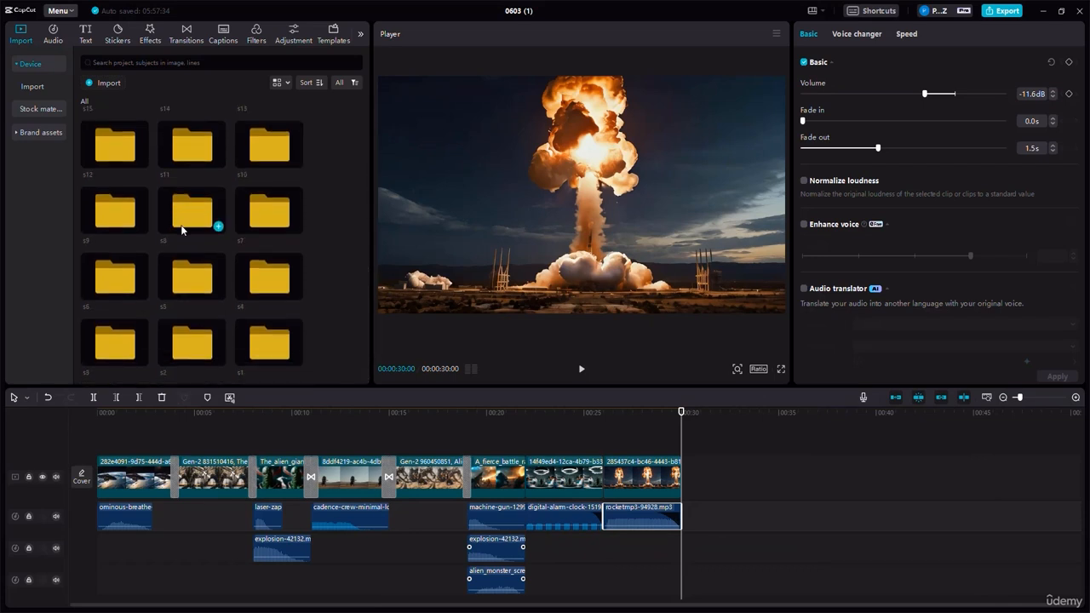
double_click(108, 222)
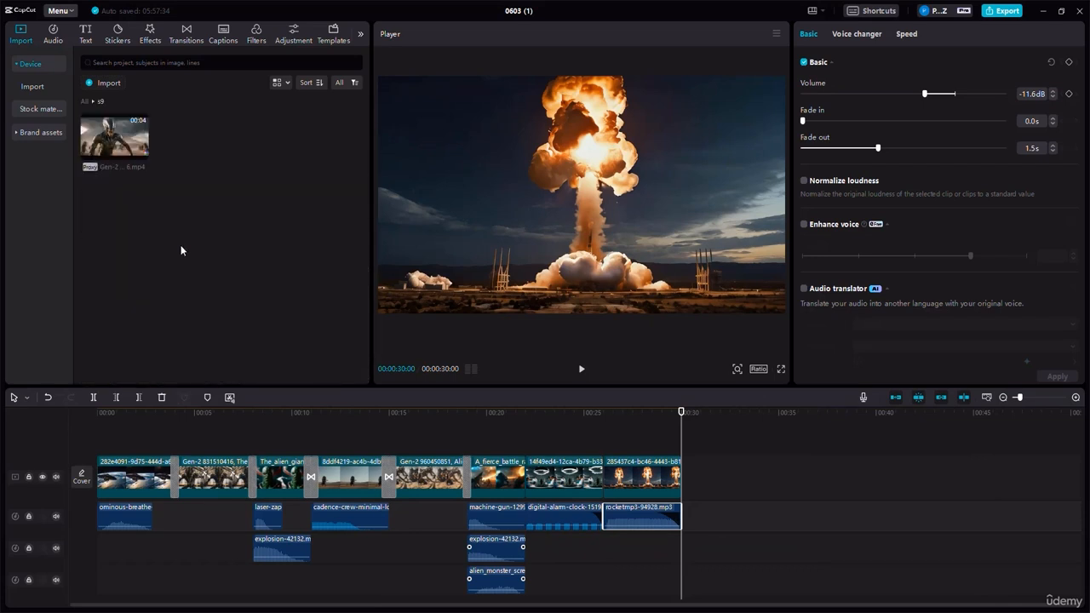
drag(120, 139, 680, 474)
click(760, 412)
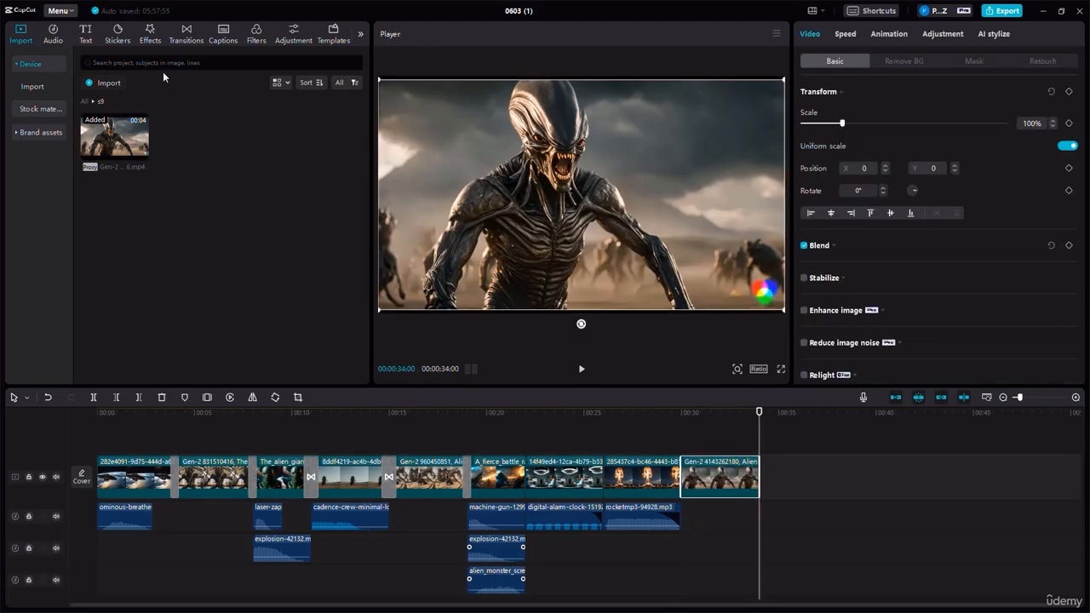
Step: Add blur-category transitions at the last three cuts, with Particles before the laboratory clip and Radial Blur before the screaming alien clip
click(187, 36)
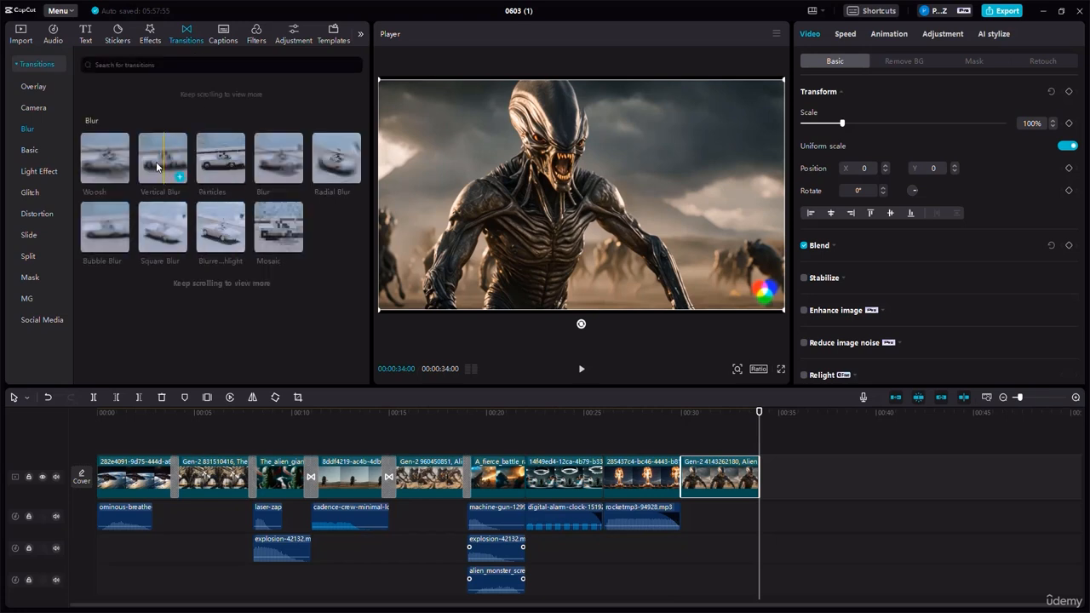
click(178, 176)
drag(162, 157, 520, 474)
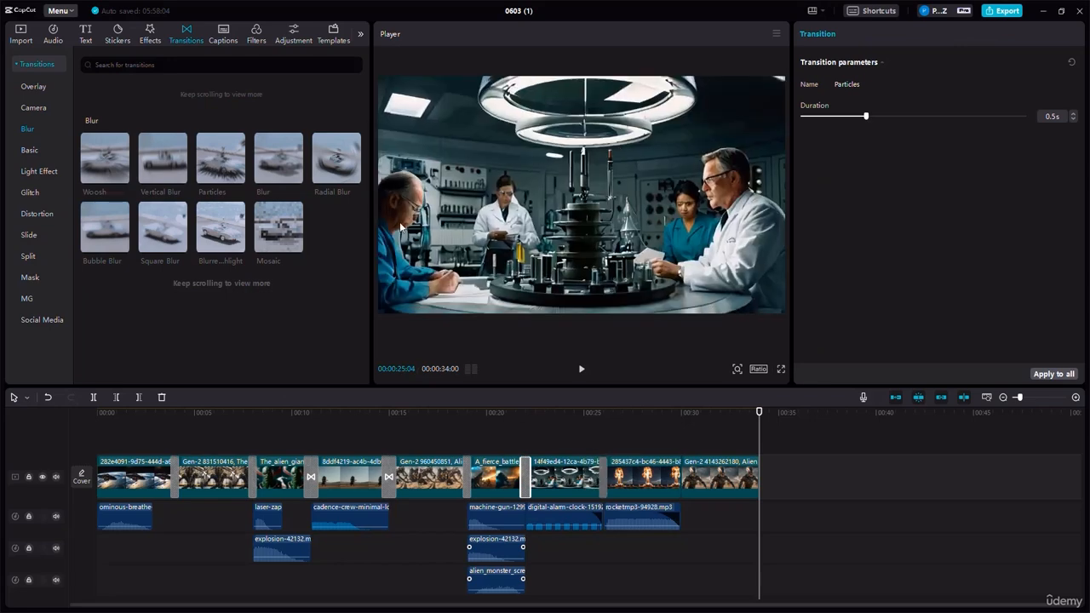
drag(337, 157, 681, 476)
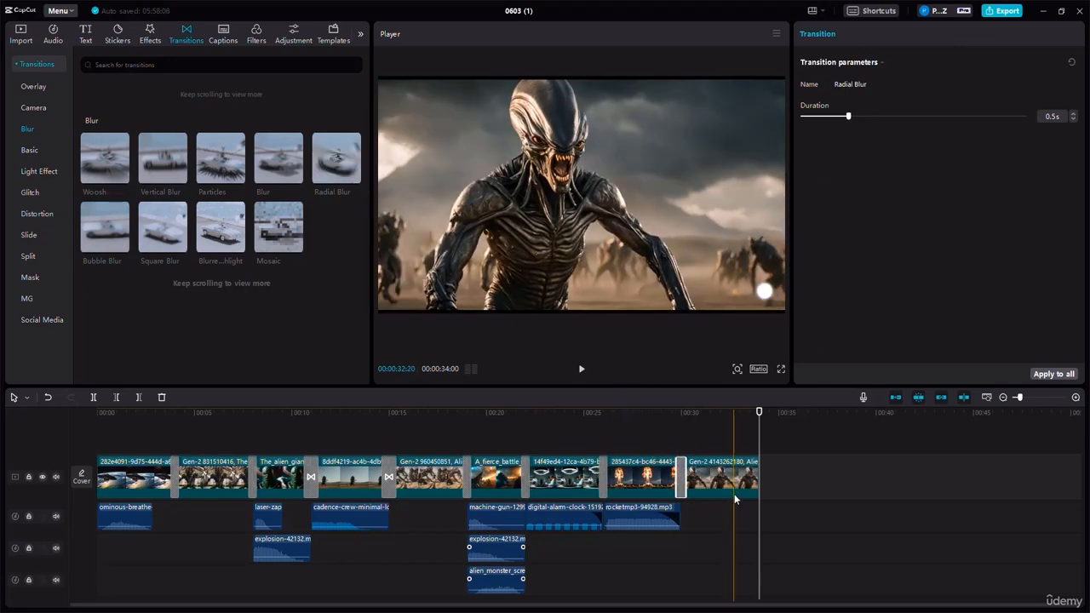
Step: Append the nuclear explosion video from folder s10 after the screaming alien clip and place its explosion and shockwave sounds beneath it
click(21, 38)
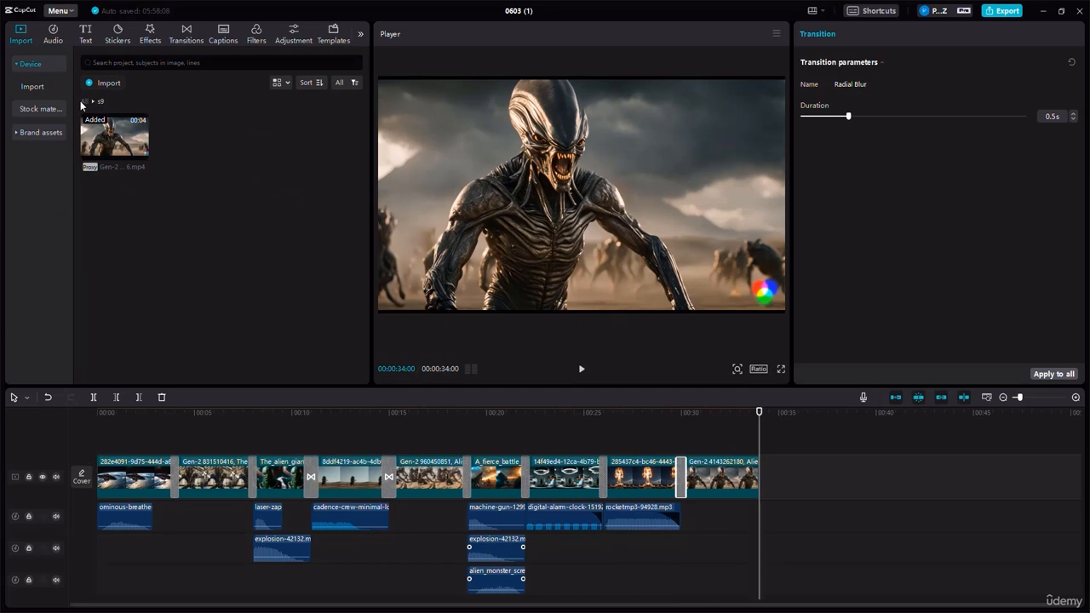
click(84, 103)
scroll(239, 205, down, 3)
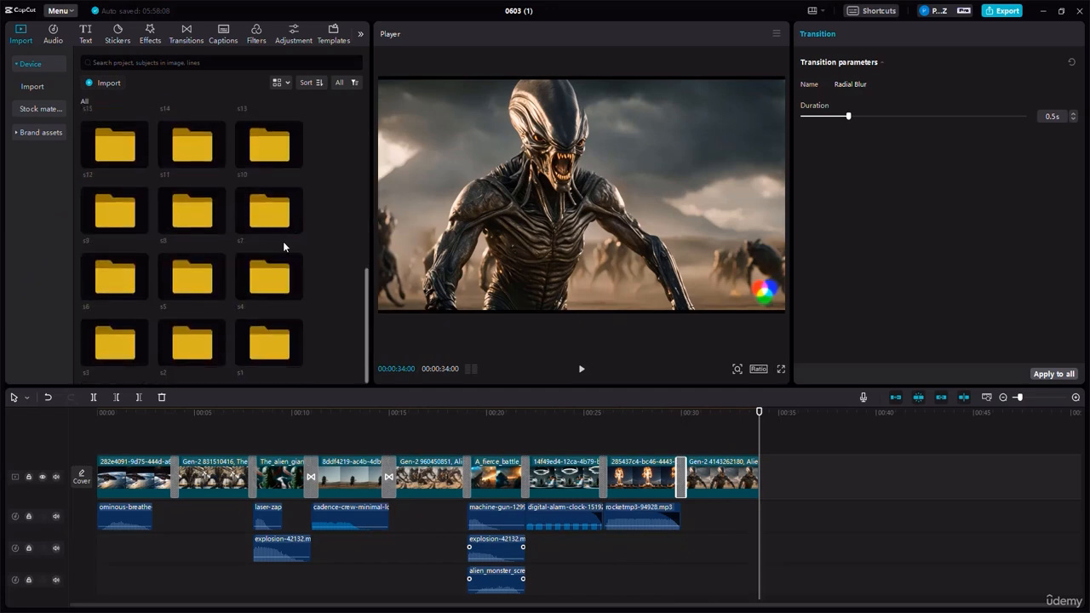
double_click(252, 162)
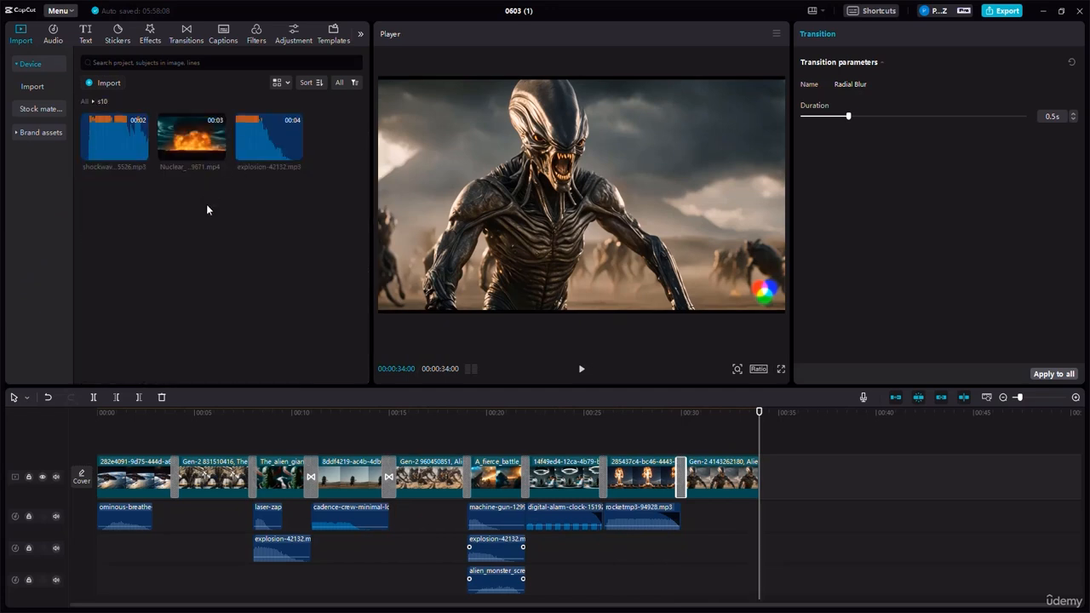
drag(199, 135, 762, 468)
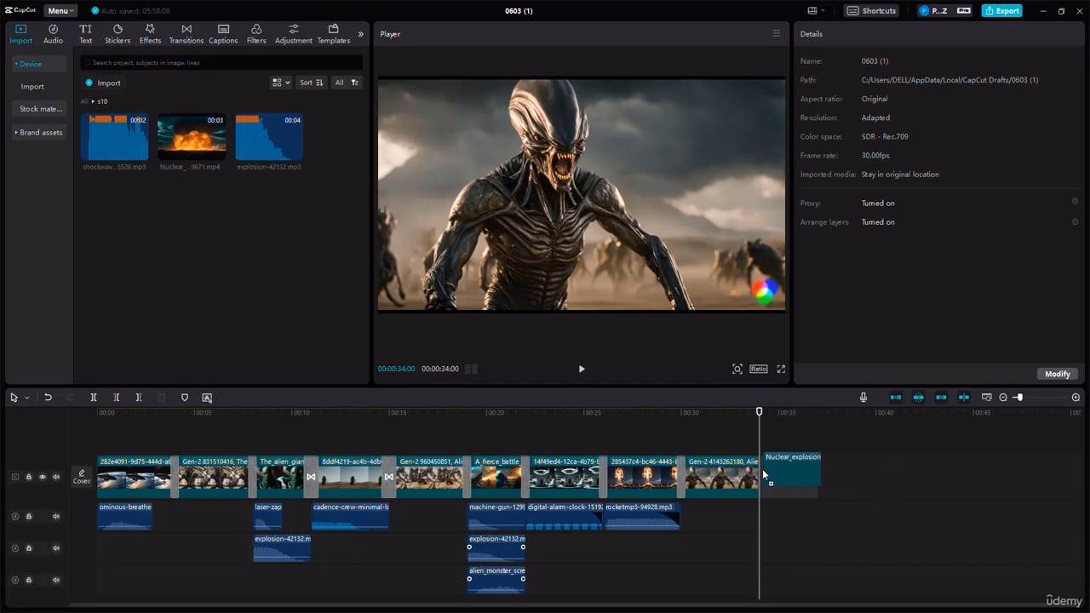
click(267, 136)
drag(267, 136, 768, 546)
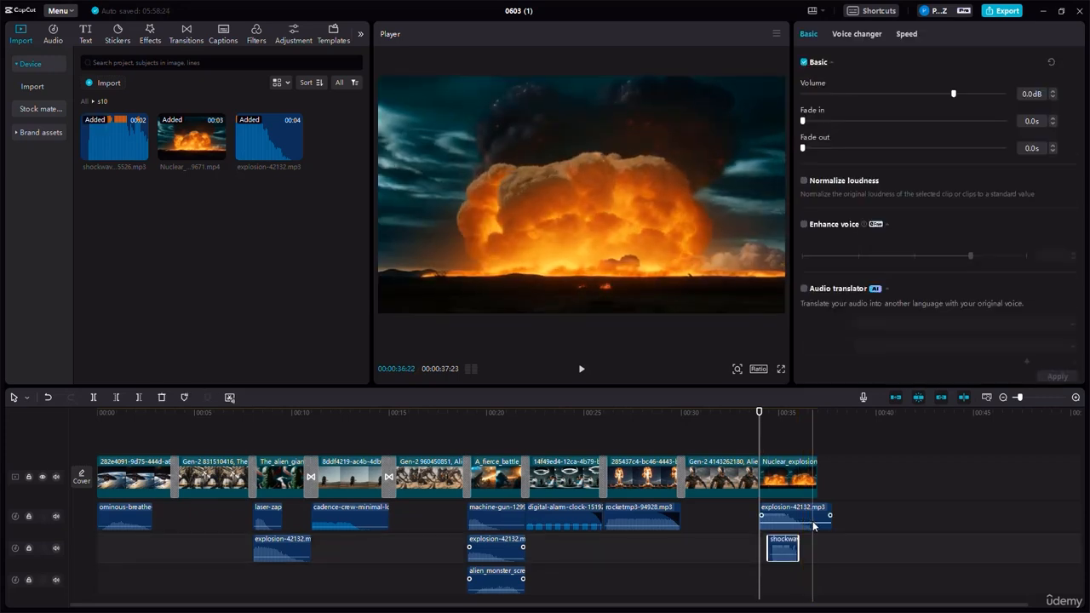
Step: Set the explosion sound to -14.7 dB and the shockwave sound to -11.6 dB, and trim the explosion sound to the clip's end
drag(812, 516, 785, 559)
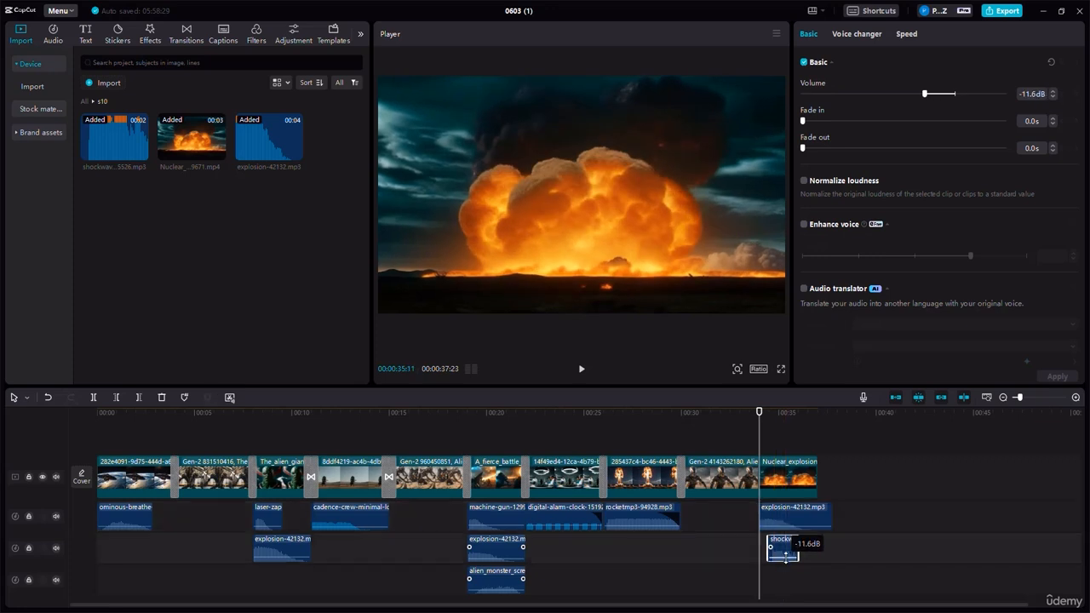
drag(830, 510, 820, 515)
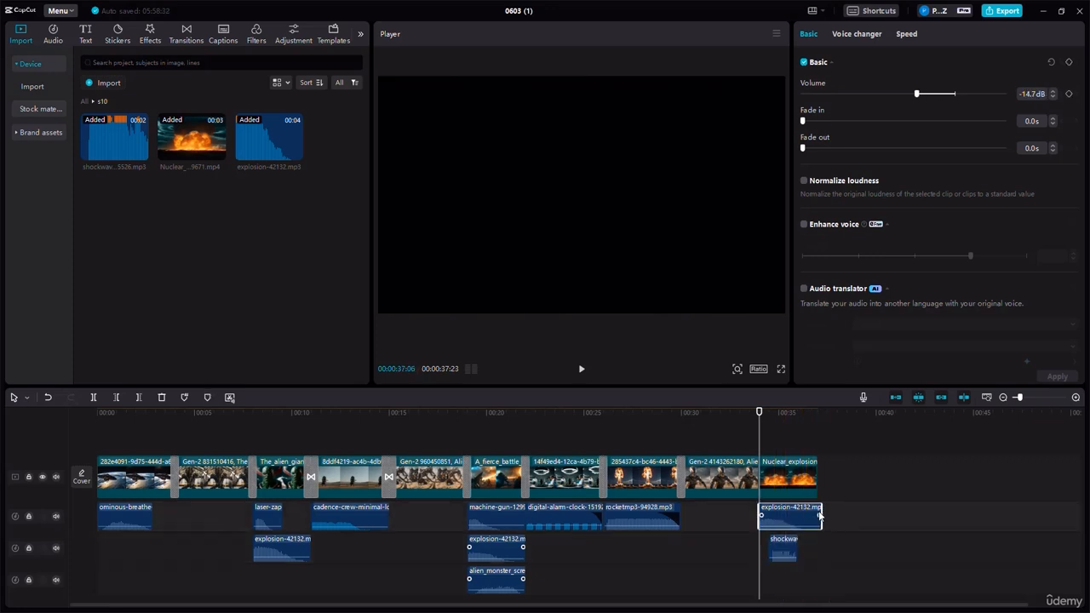
click(819, 418)
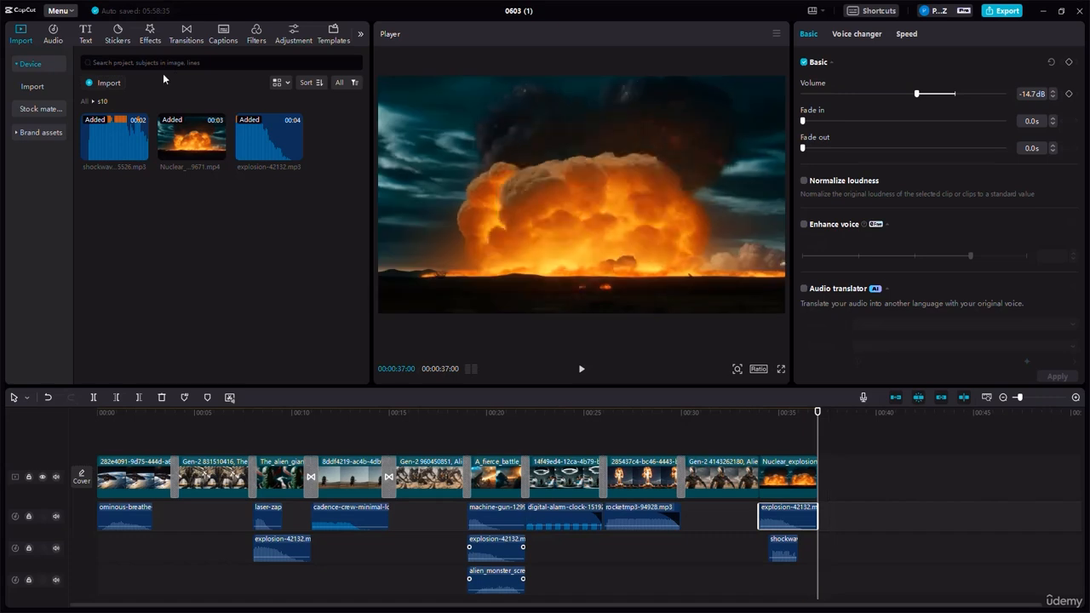
Step: Append the smoking ruined-building video from folder s11 after the nuclear explosion clip
click(86, 101)
scroll(278, 266, down, 5)
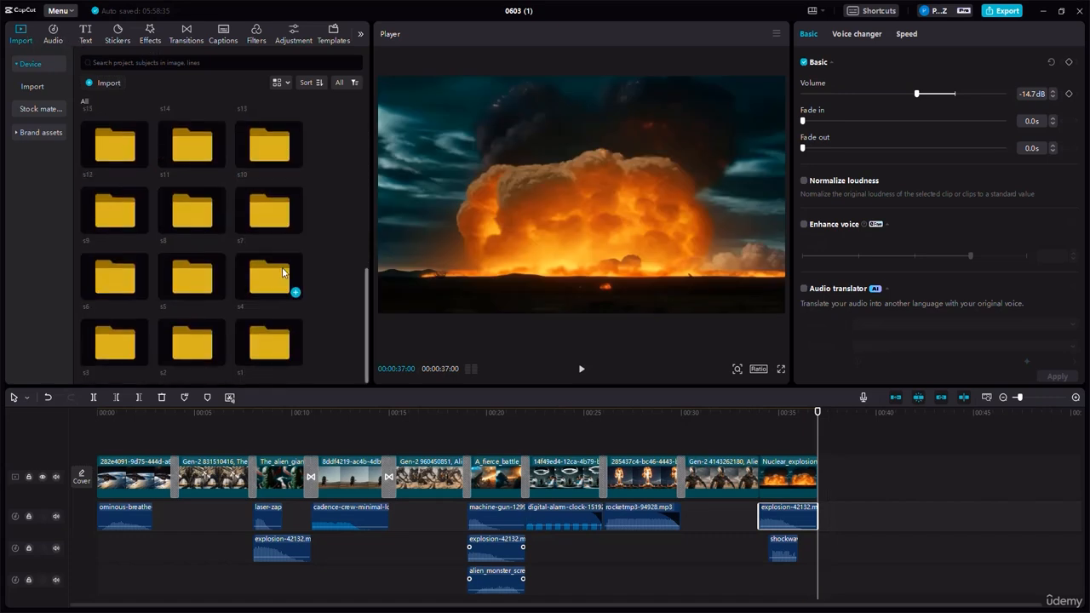
double_click(181, 151)
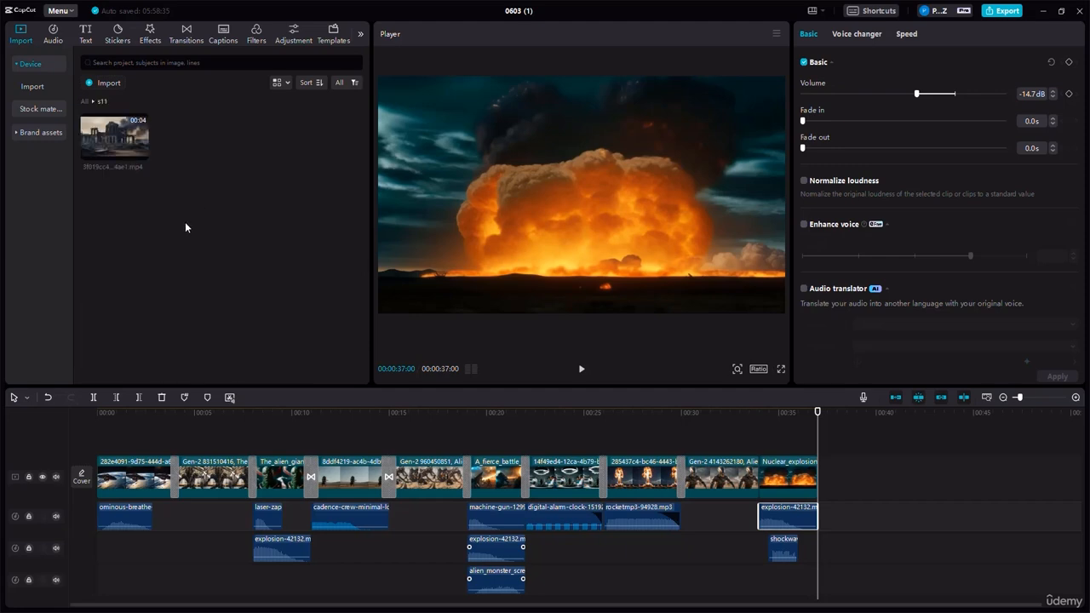
drag(675, 352, 819, 471)
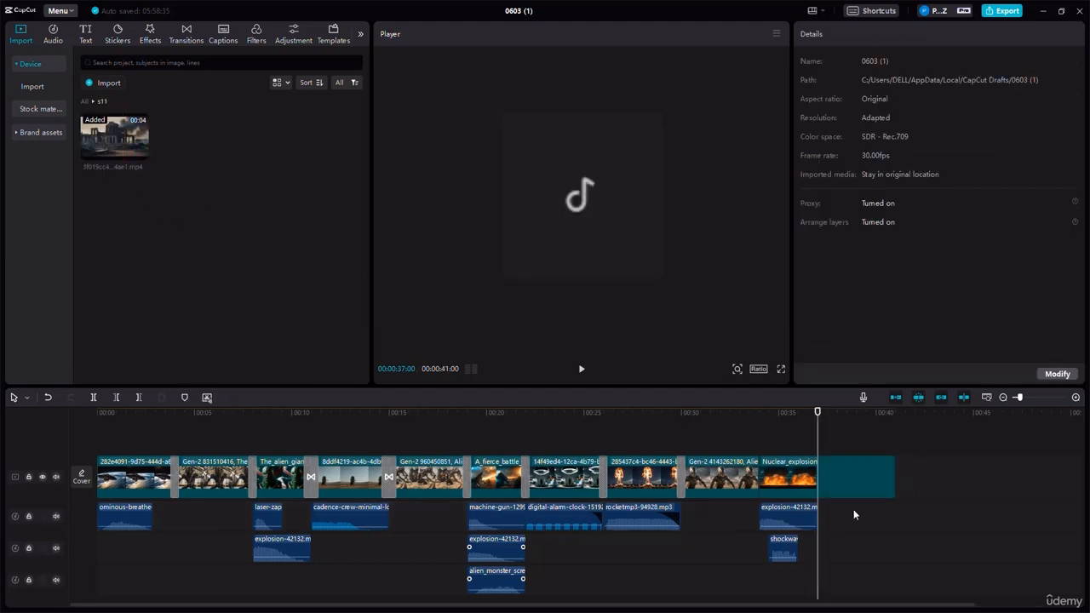
Step: Append the ruined city video from folder s12 after the ruined-building clip and move the playhead to its end
double_click(199, 177)
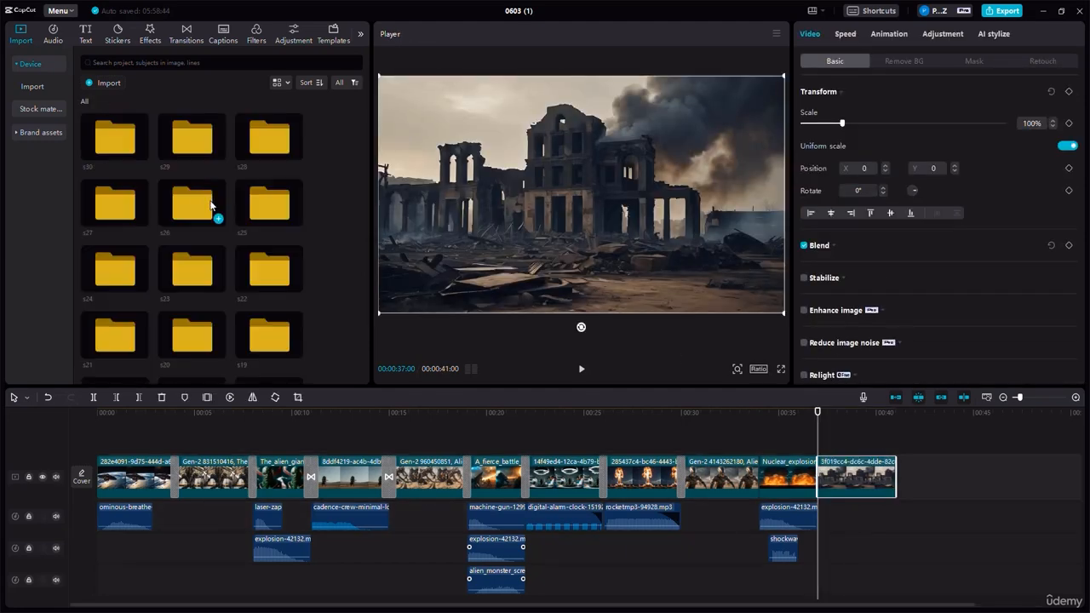
scroll(214, 213, down, 5)
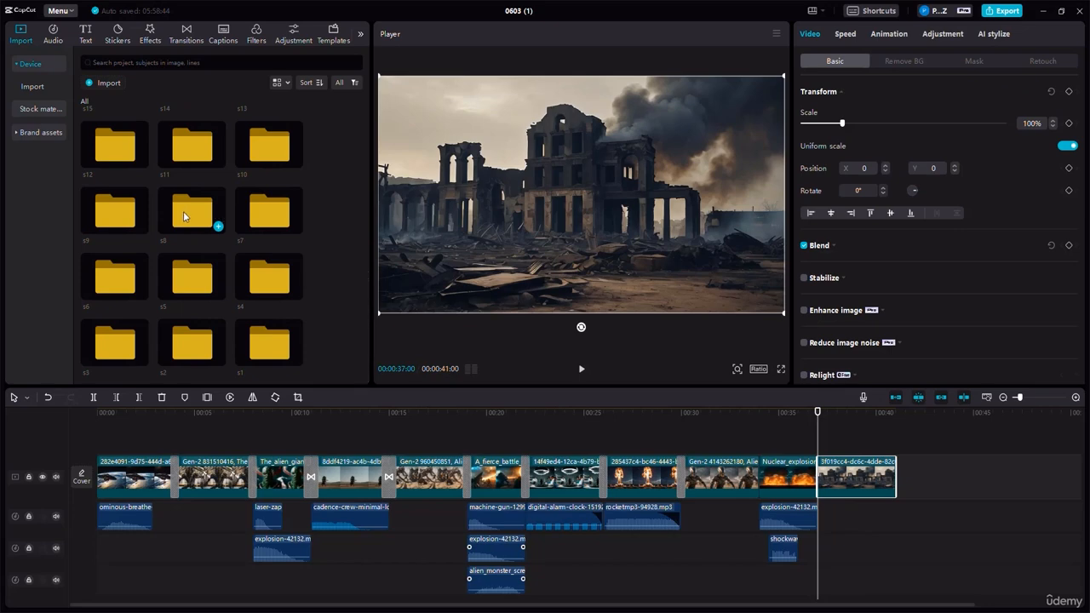
double_click(111, 158)
drag(123, 138, 948, 464)
click(974, 420)
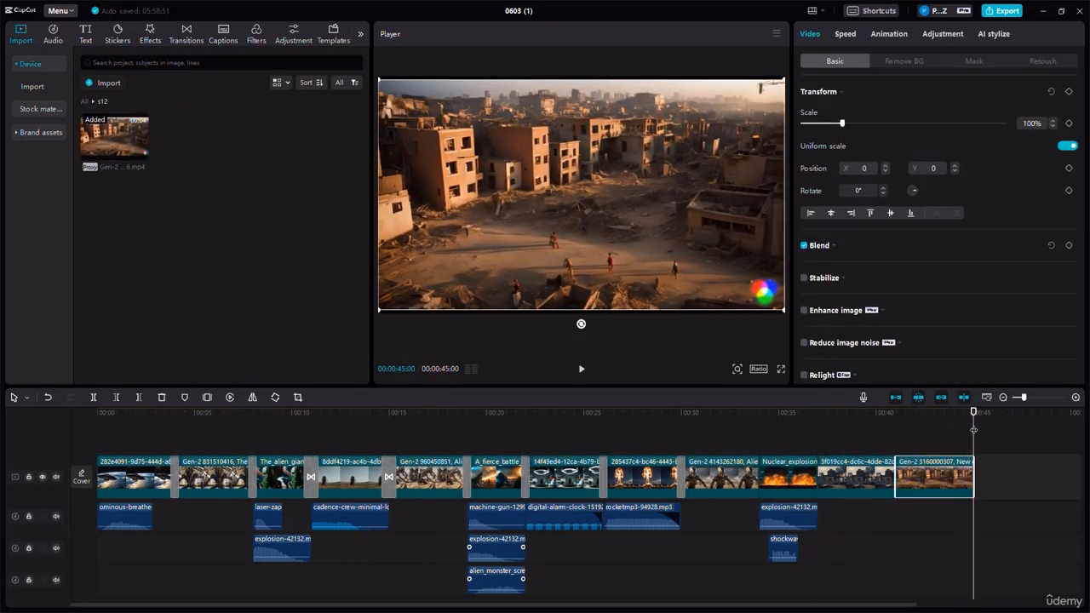
Step: Add transitions at the last three cuts: Particles before the nuclear explosion, Woosh before the ruined building and Blur before the ruined city
click(186, 34)
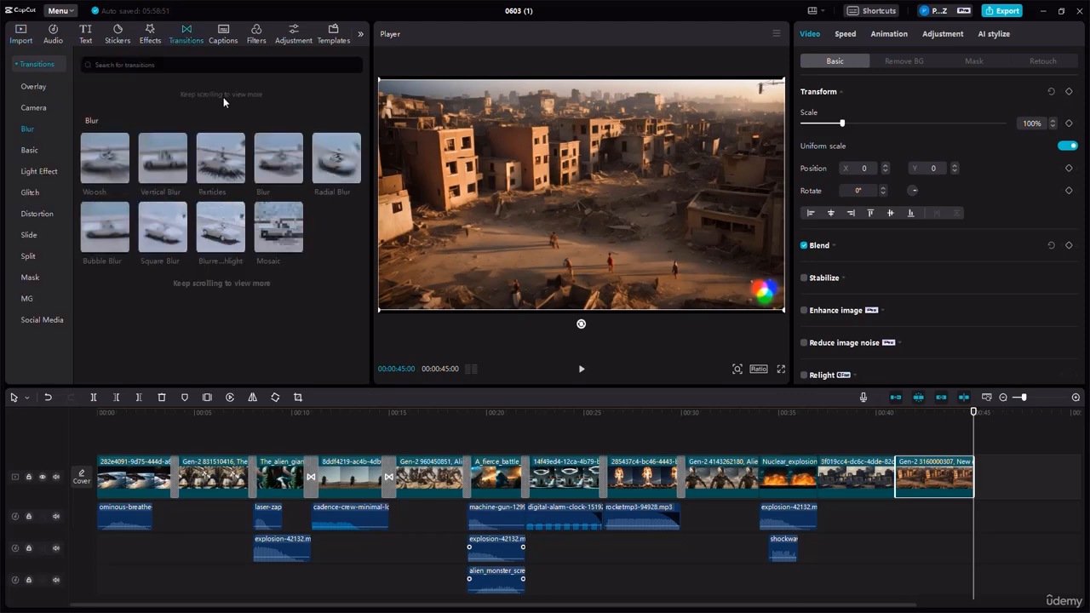
click(241, 178)
click(759, 478)
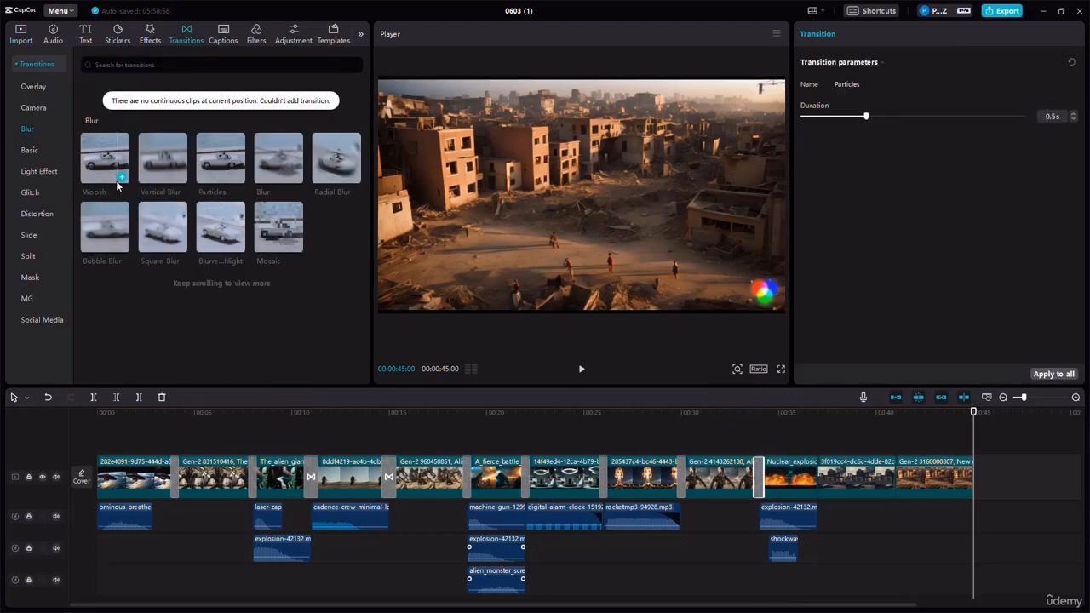
drag(728, 423, 805, 464)
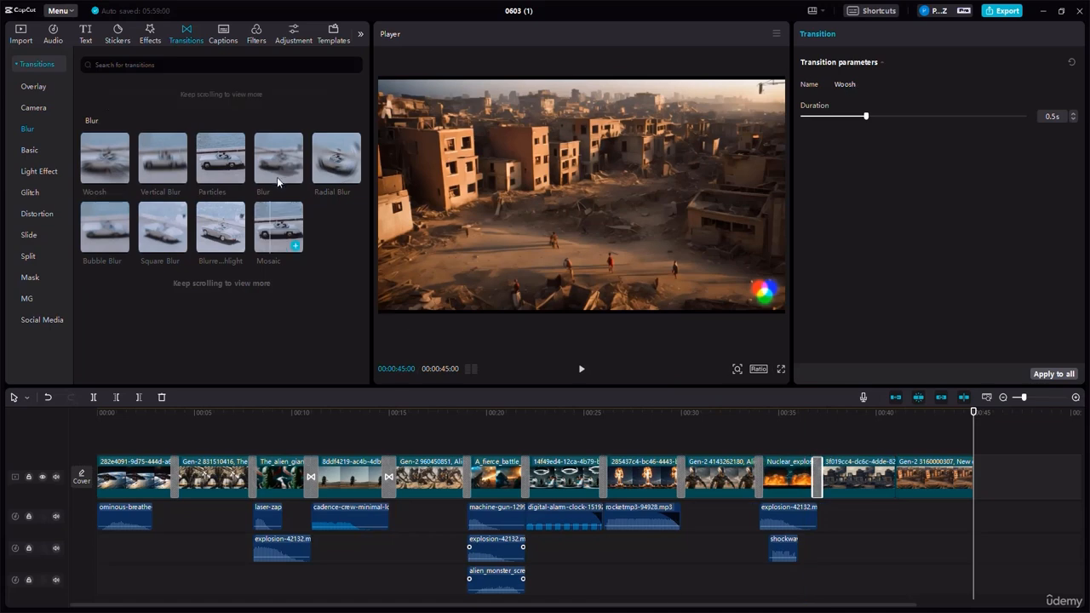
drag(278, 161, 883, 395)
drag(556, 243, 894, 478)
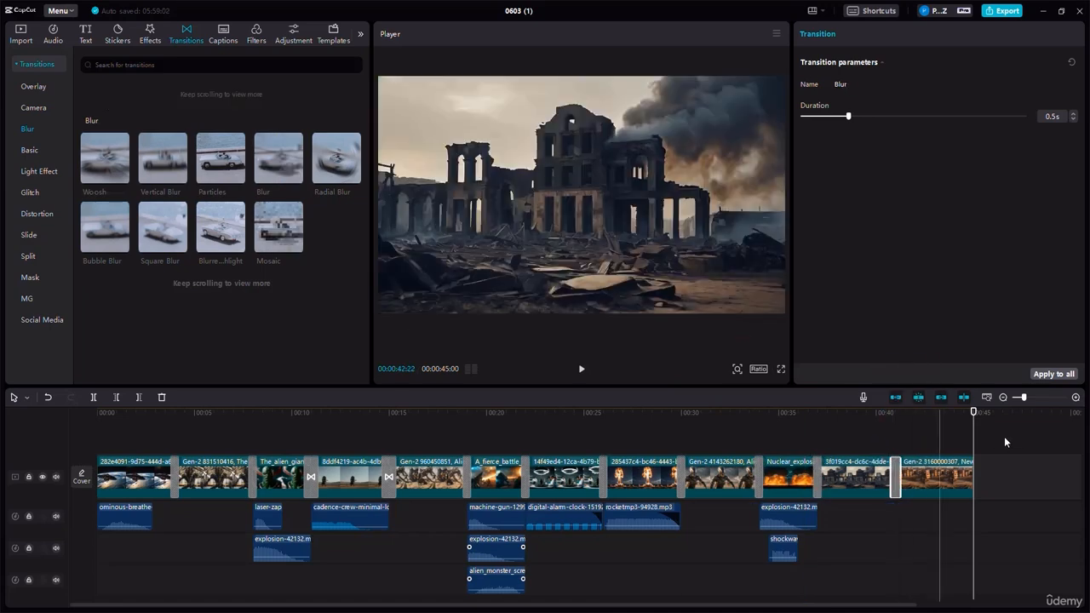
Step: Append the alien king video from folder s13 after the ruined city clip
click(1006, 397)
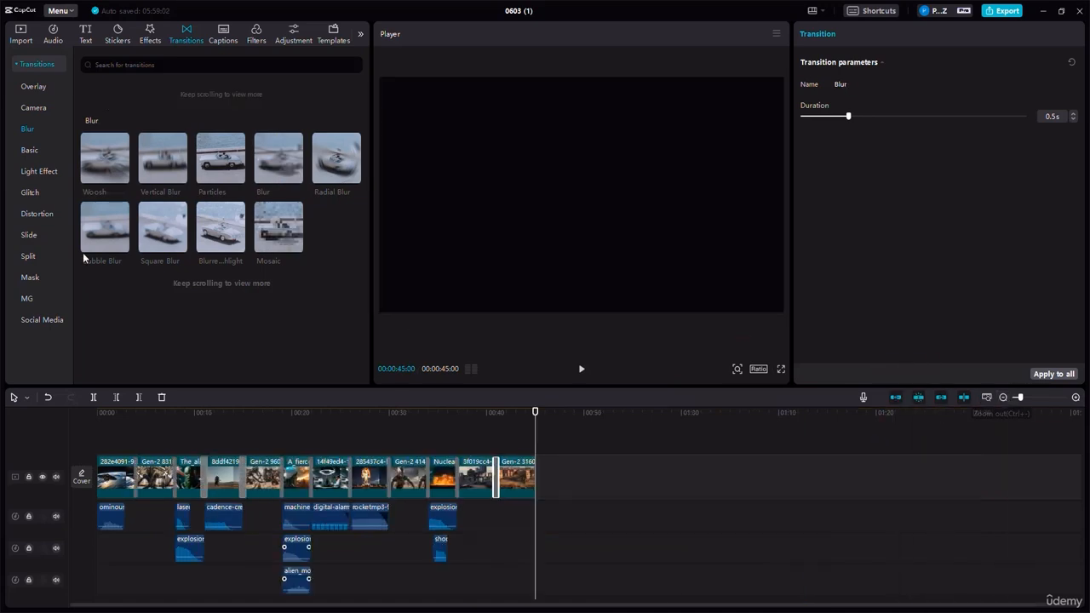
click(32, 40)
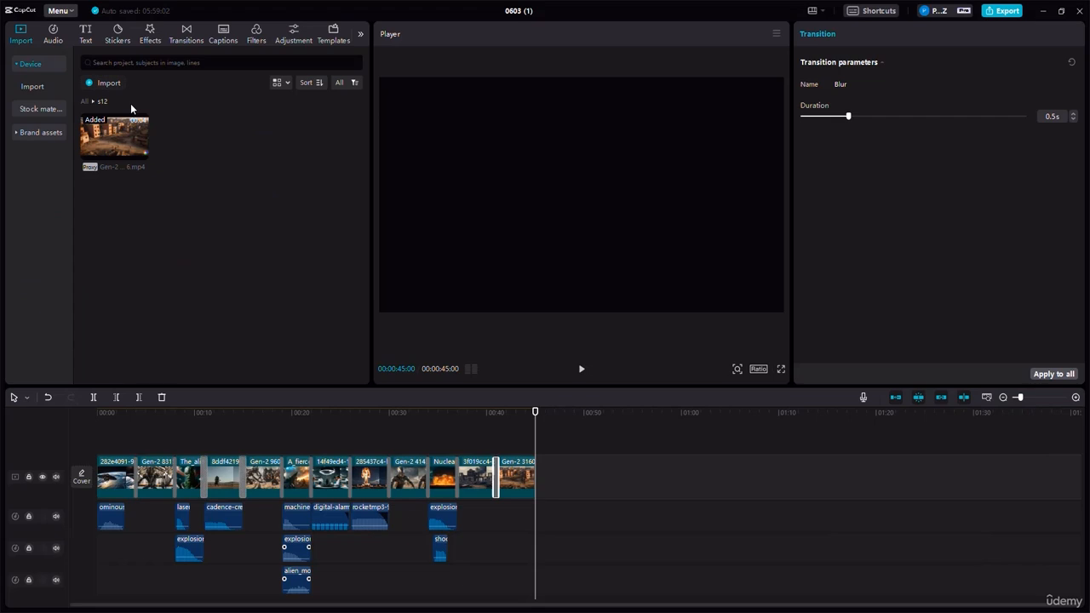
click(84, 102)
scroll(258, 214, down, 5)
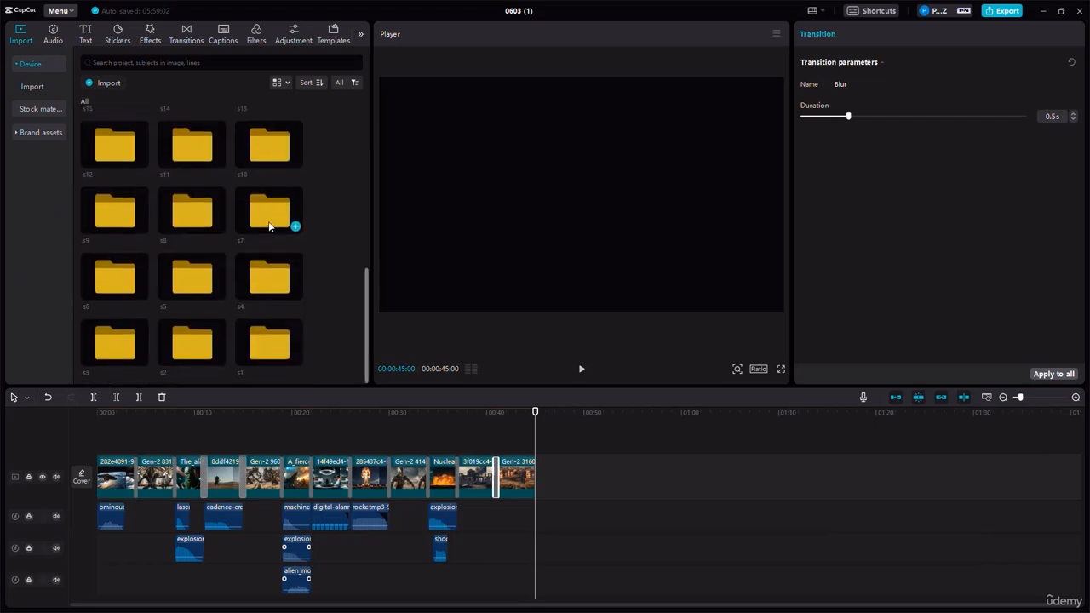
scroll(281, 231, up, 1)
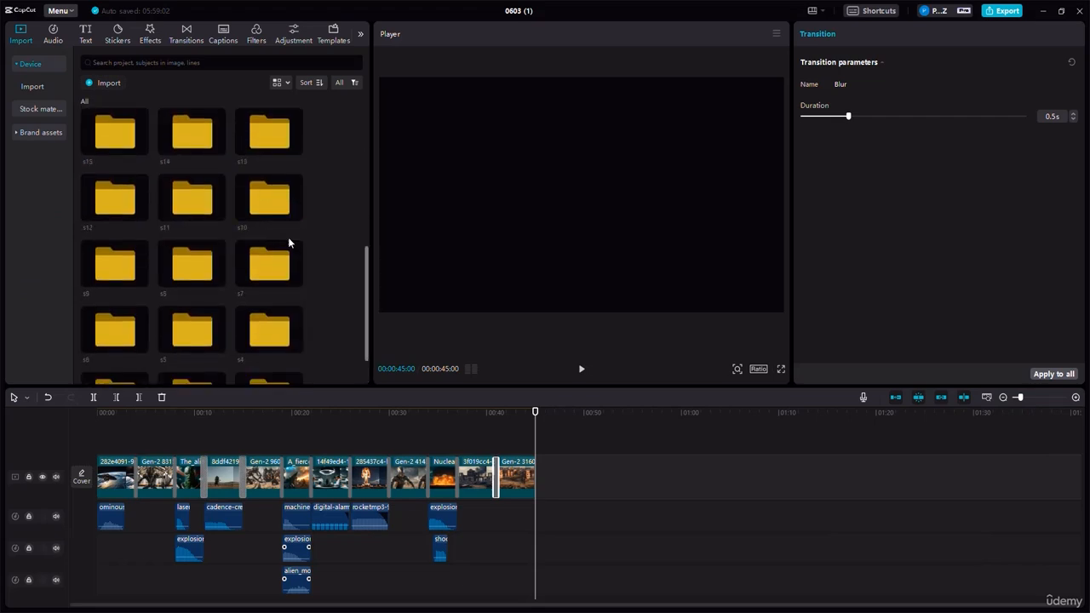
double_click(266, 150)
drag(154, 162, 531, 482)
Step: Append the human king video from folder s14 after the alien king clip
click(83, 102)
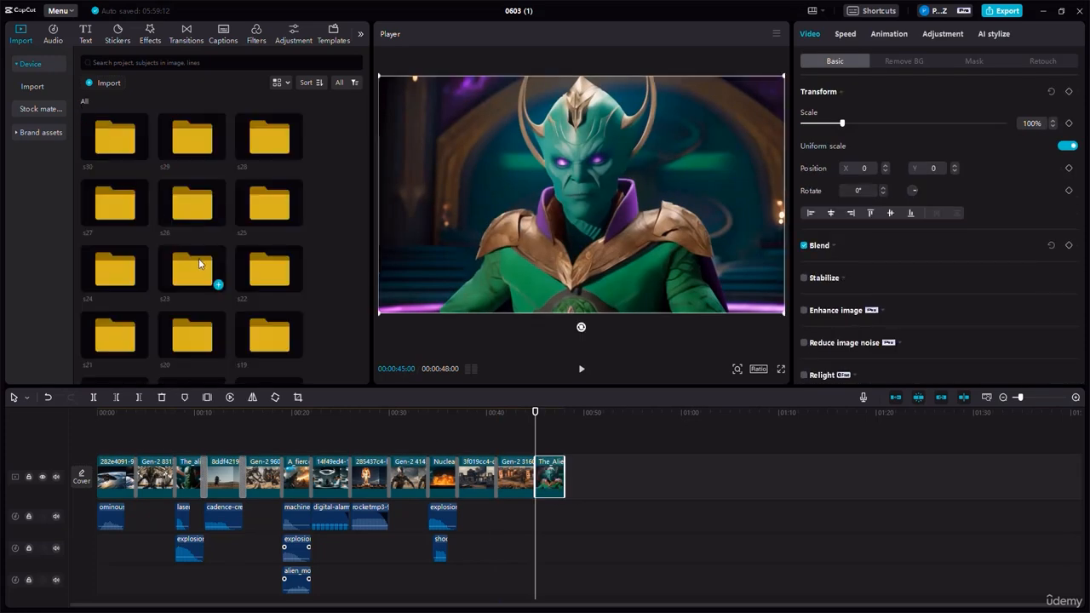
scroll(213, 249, down, 5)
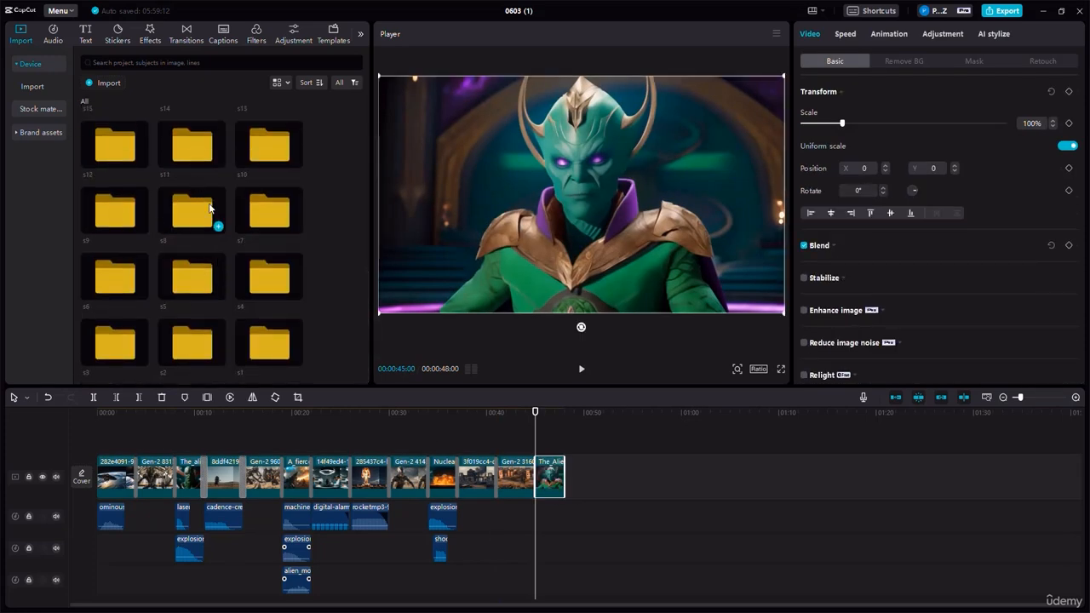
double_click(191, 141)
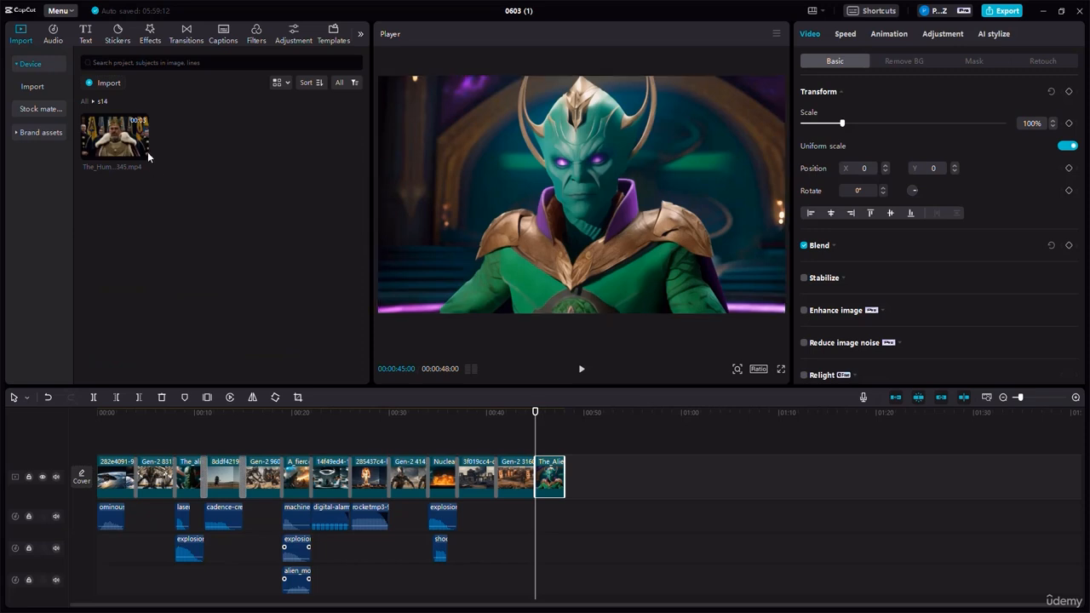
drag(147, 152, 578, 487)
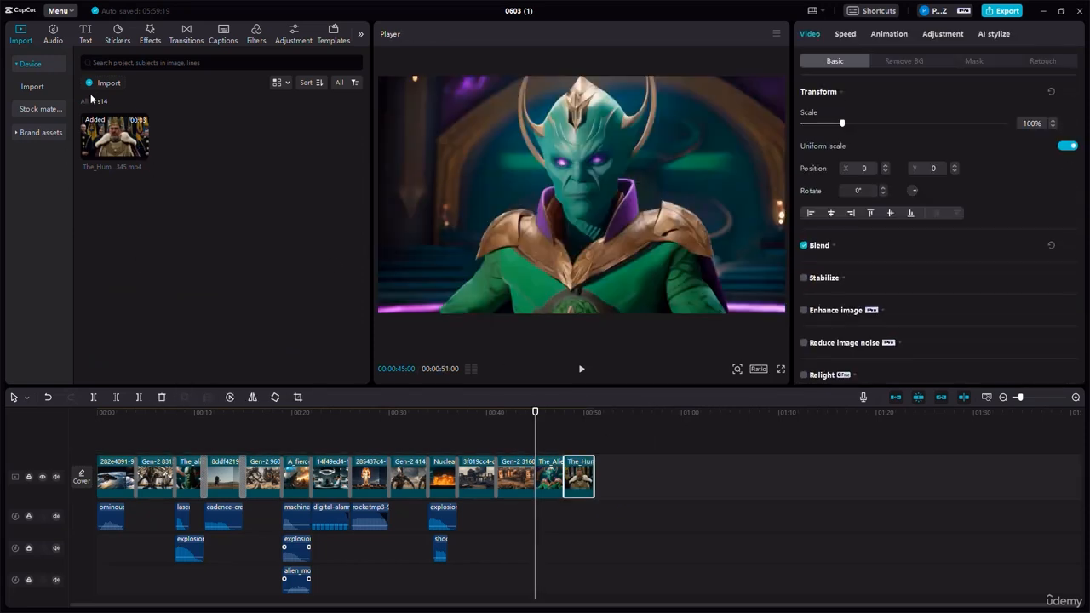
Step: Append the alien laboratory video from folder s15 after the human king clip
click(83, 102)
scroll(219, 249, up, 2)
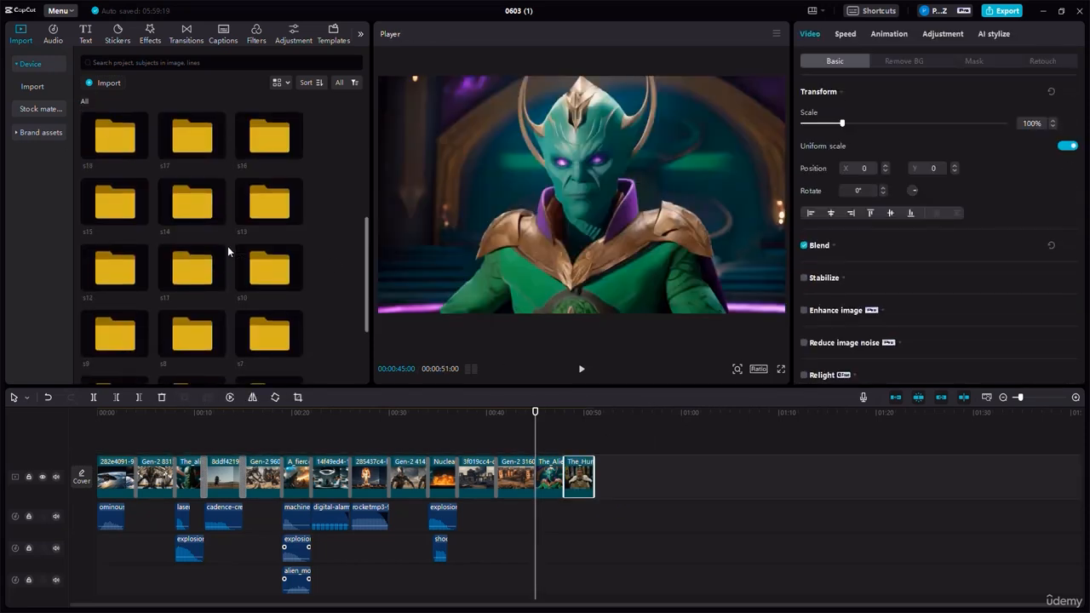
double_click(94, 216)
drag(114, 136, 599, 475)
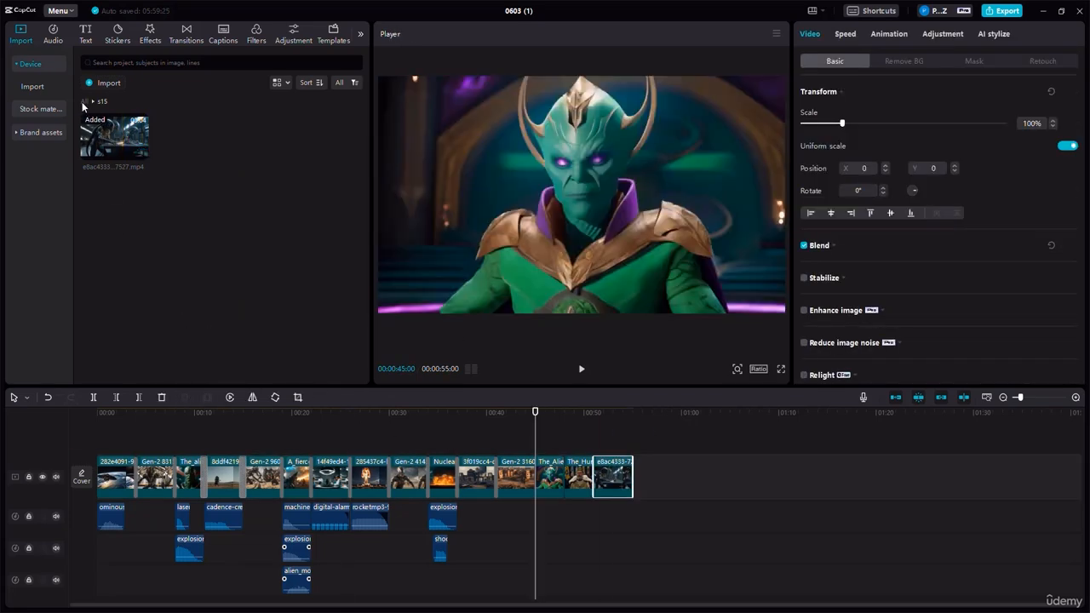
Step: Append the alien spaceships video from folder s16 after the laboratory clip at the end of the timeline
click(83, 103)
scroll(256, 247, down, 2)
double_click(269, 260)
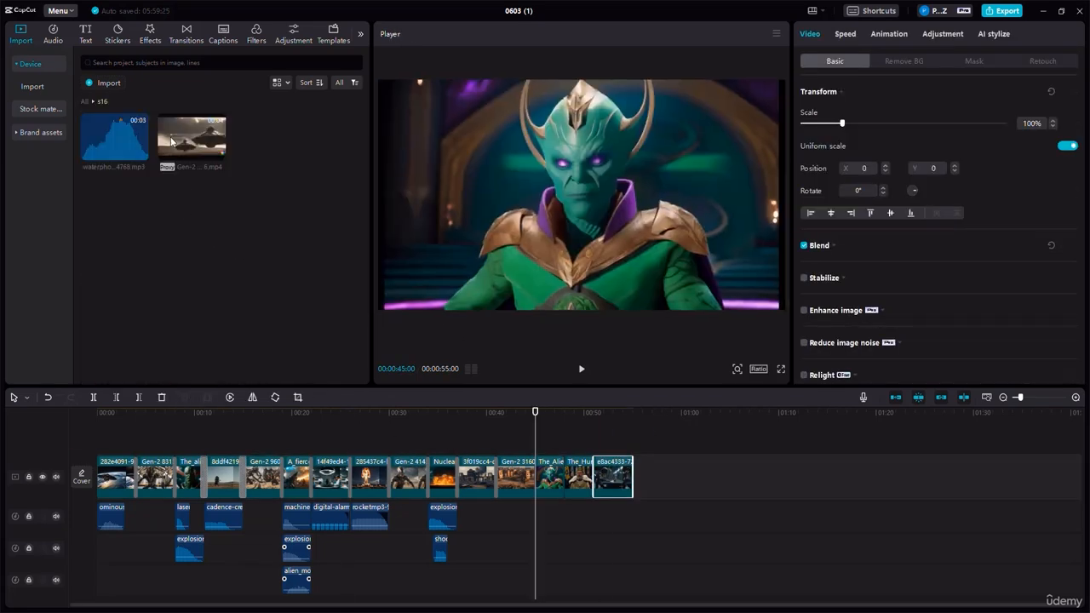
drag(192, 136, 634, 474)
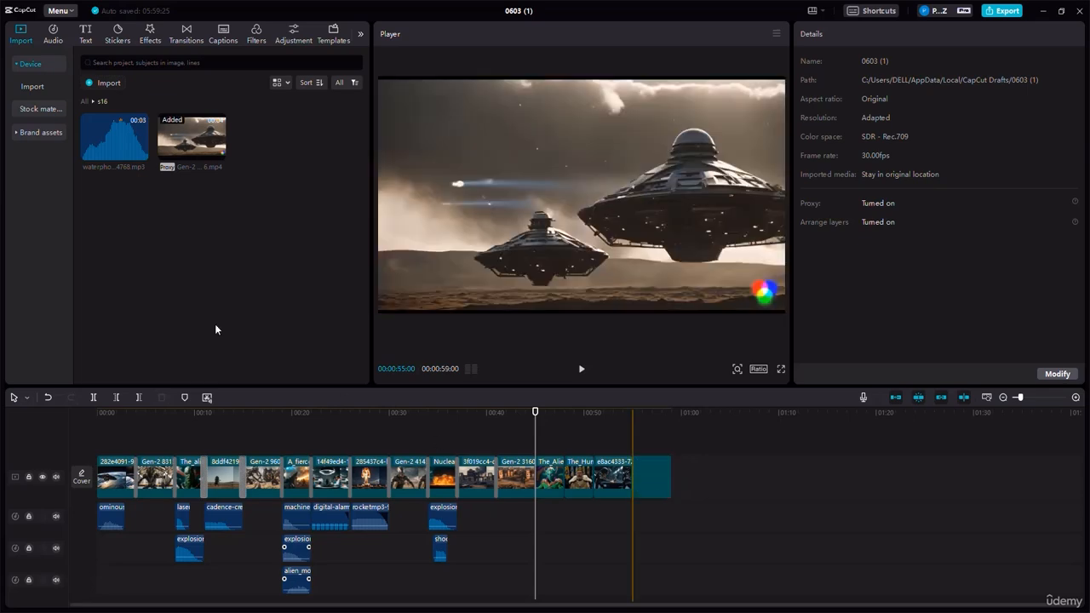
Step: Place the waterphone sound beneath the spaceships clip, aligned to its start, and set its volume to -11.6 dB
drag(89, 158, 632, 516)
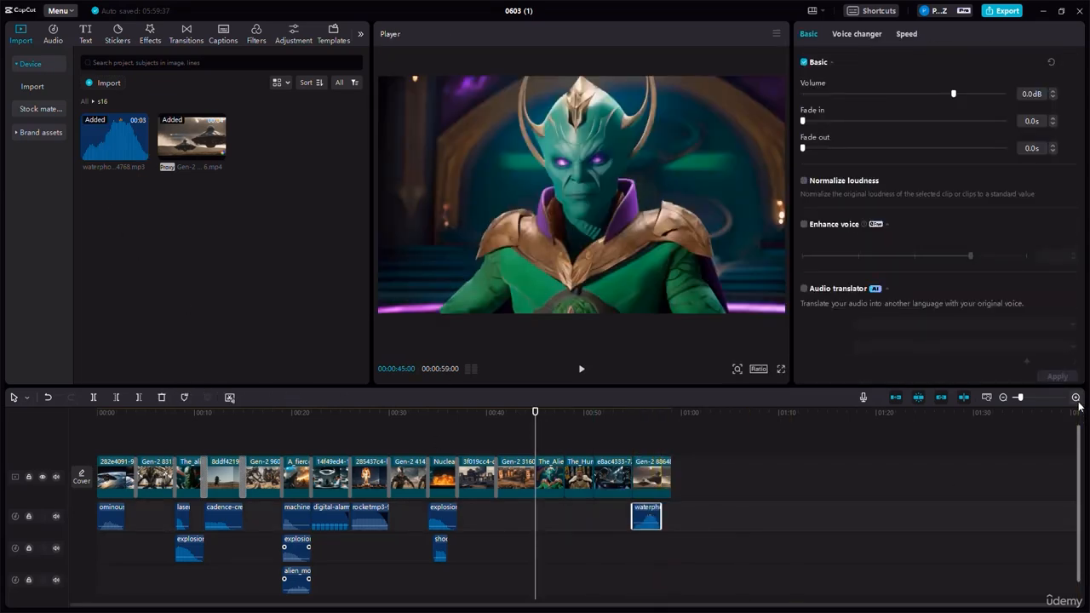
click(1076, 396)
drag(754, 525, 750, 529)
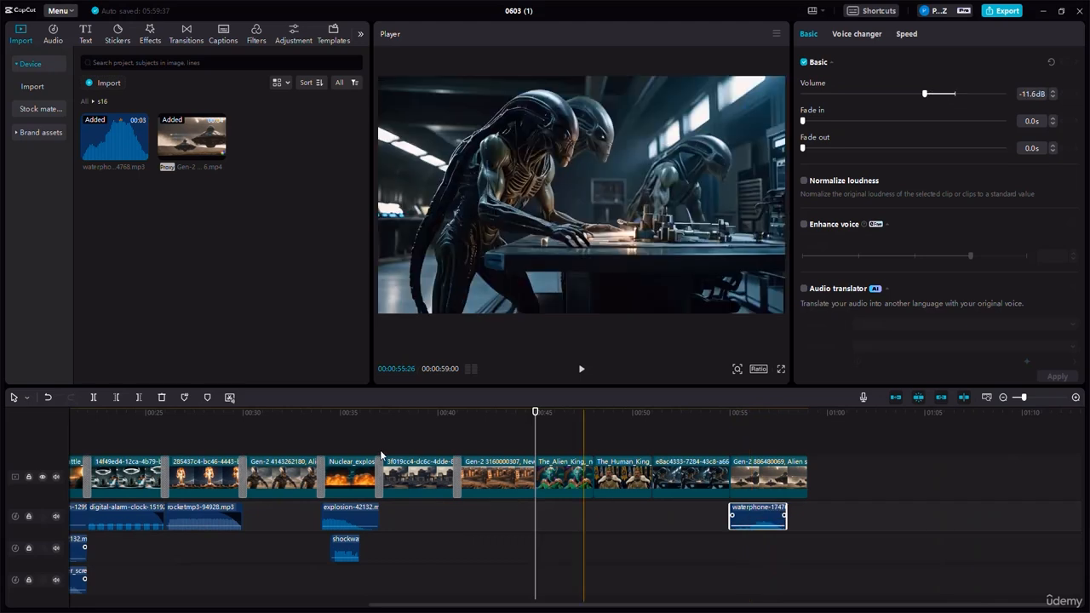
Step: Add blur-category transitions at the last four cuts, with Particles before the final laboratory clip and Blur before the spaceships clip
click(183, 33)
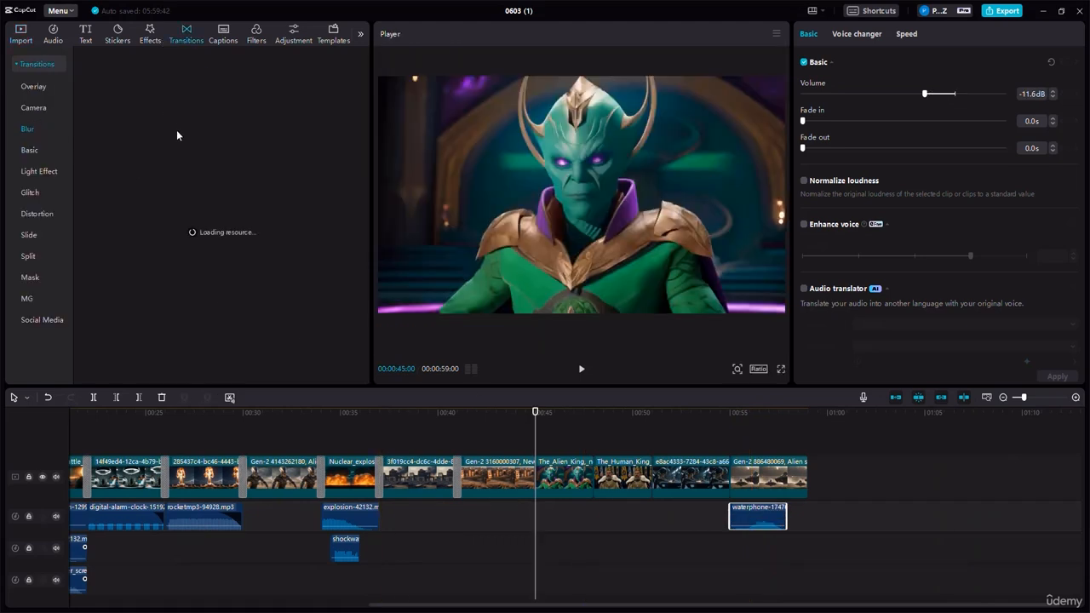
drag(114, 166, 535, 478)
drag(168, 164, 545, 462)
drag(238, 182, 644, 472)
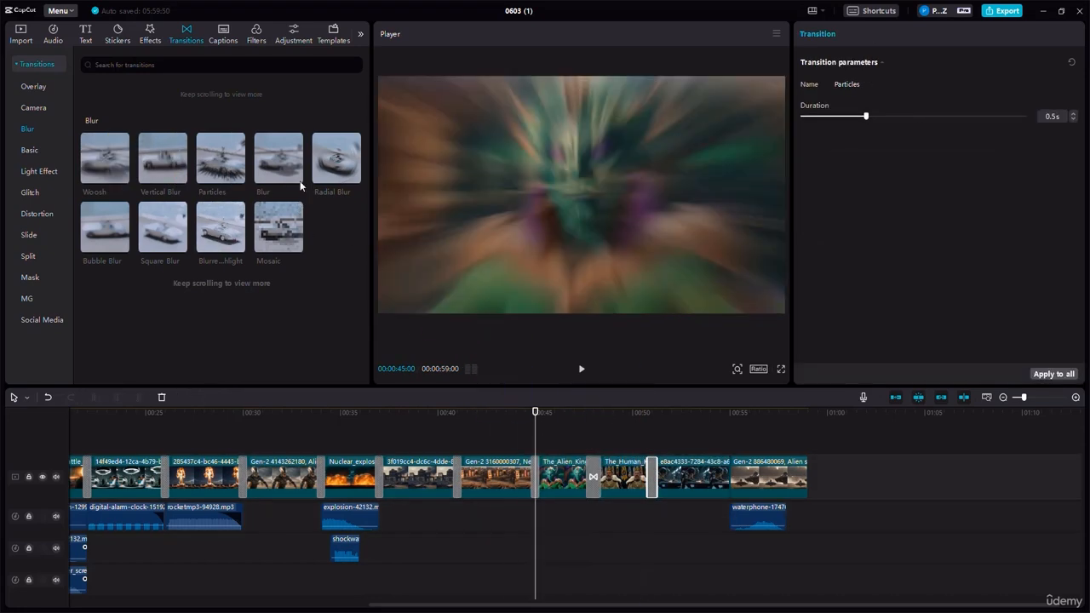
drag(295, 176, 730, 475)
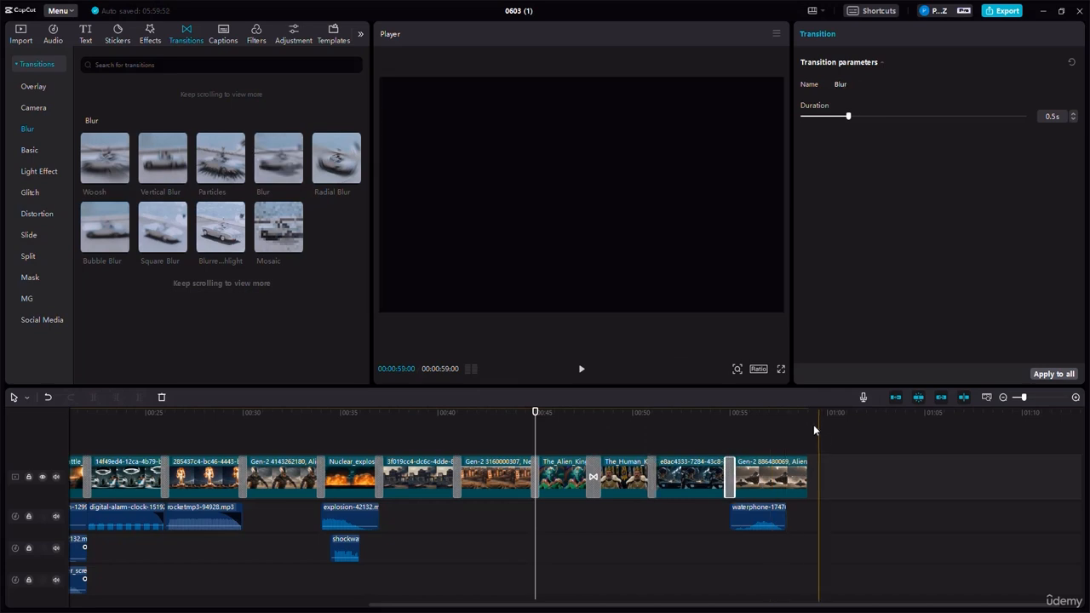
Step: Append the human forces video from folder s17 after the alien spaceships clip at the end of the timeline
click(809, 419)
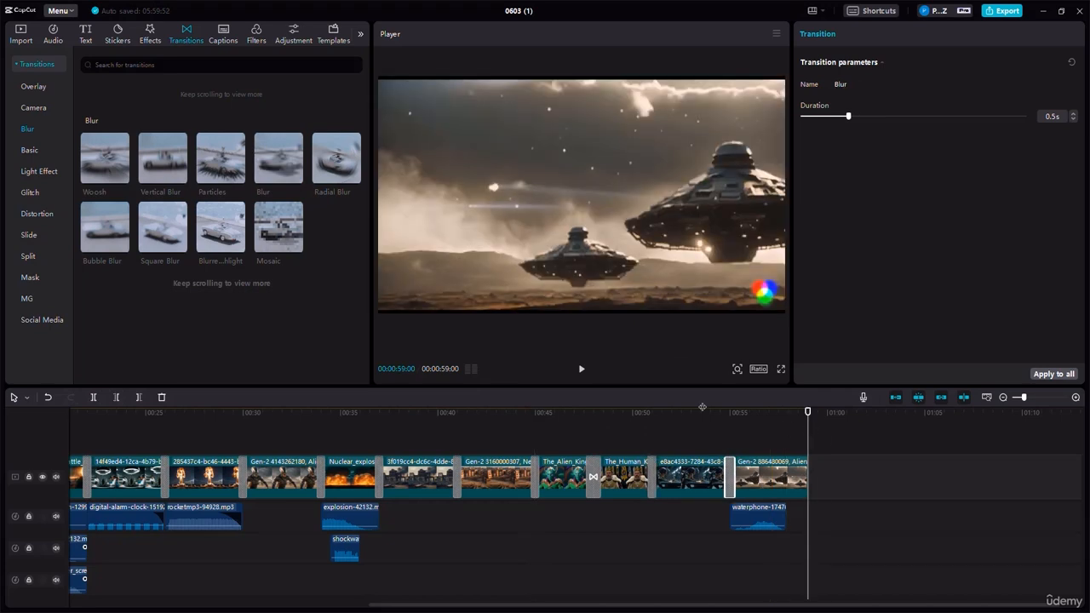
click(17, 39)
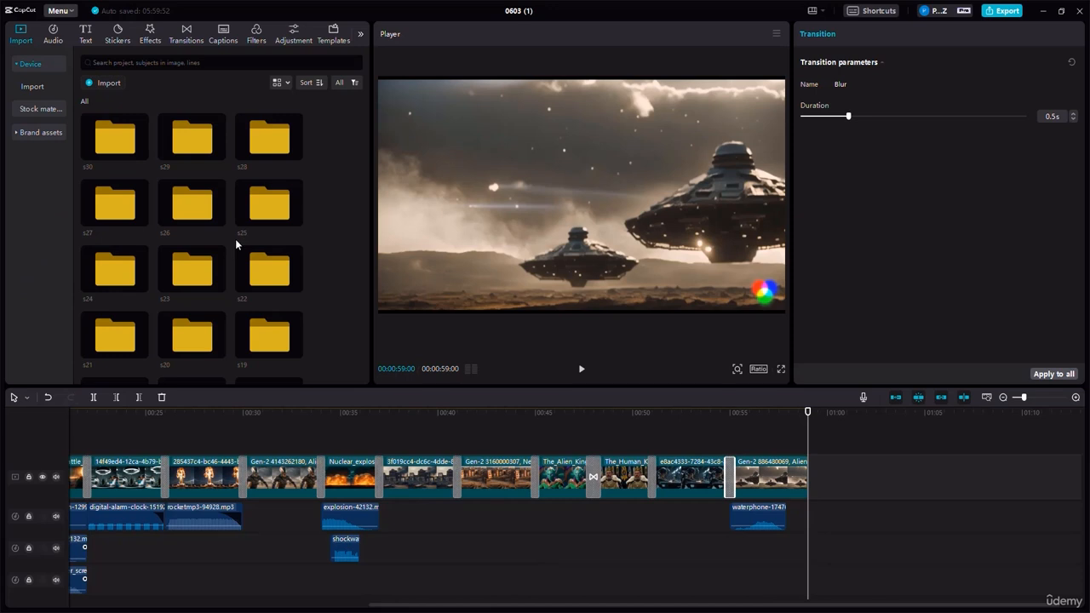
scroll(235, 239, down, 3)
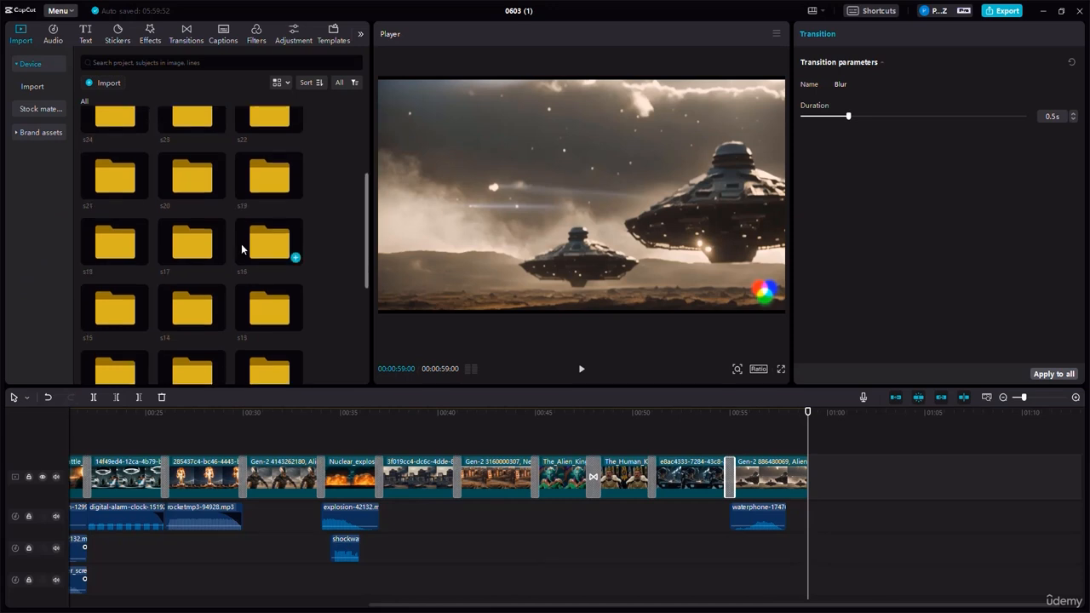
double_click(193, 255)
drag(115, 136, 814, 477)
Step: Append the desert robot video from folder s18 after the human forces clip
click(85, 102)
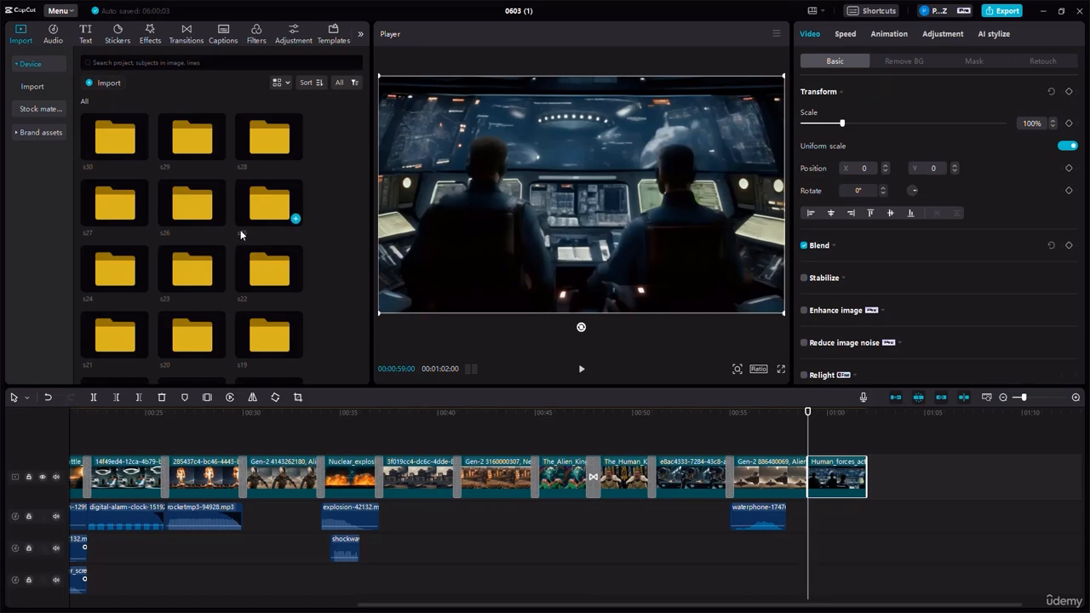
scroll(226, 222, down, 1)
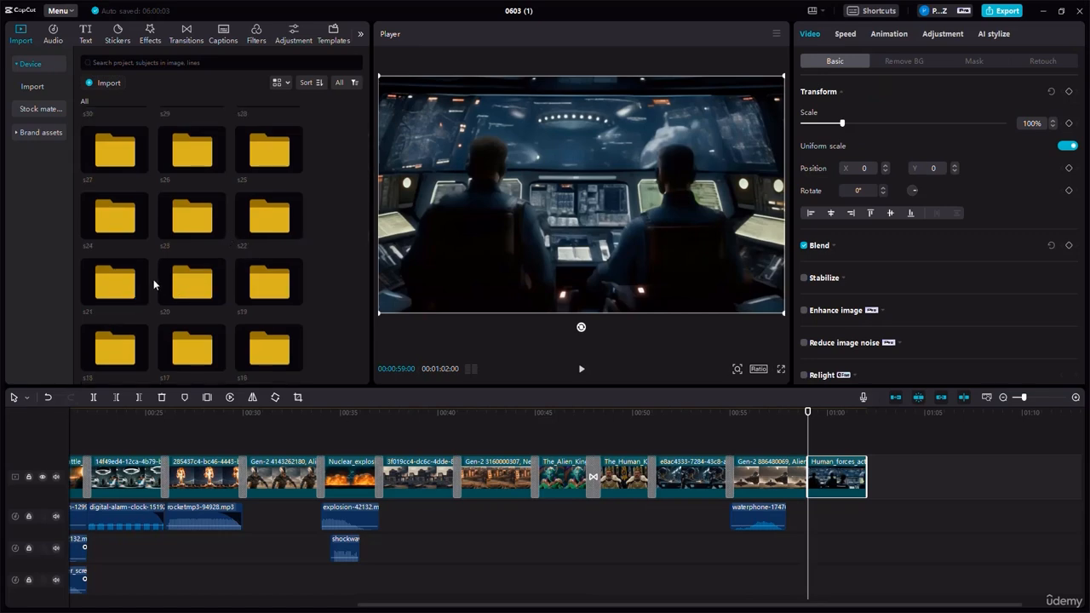
double_click(119, 355)
drag(115, 137, 870, 476)
click(986, 397)
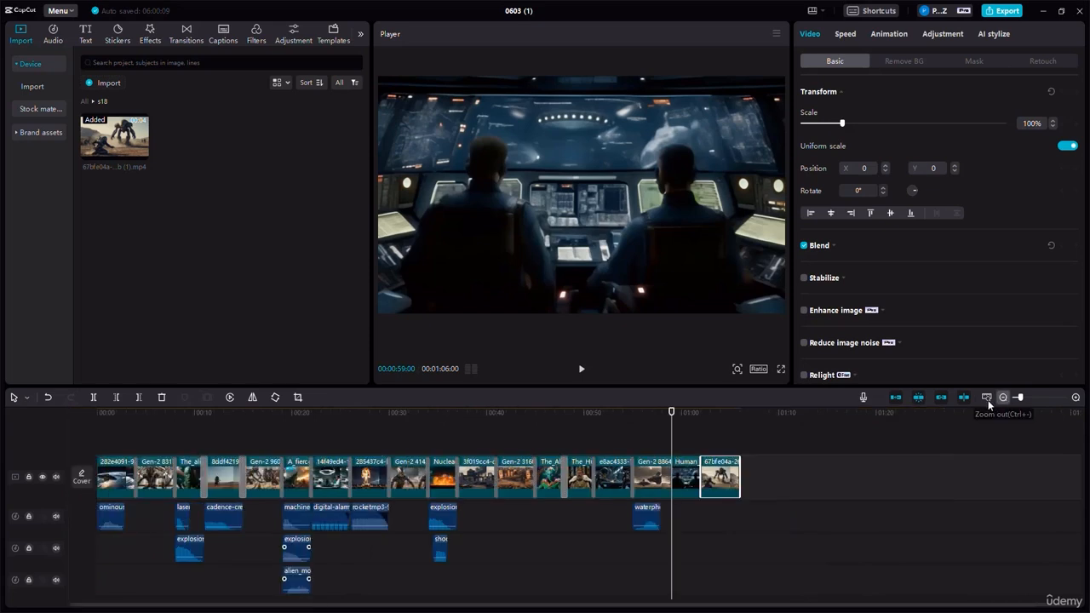
Step: Append the Gen-2 video from folder s19 and the human king video from folder s20 at the end of the timeline
click(84, 100)
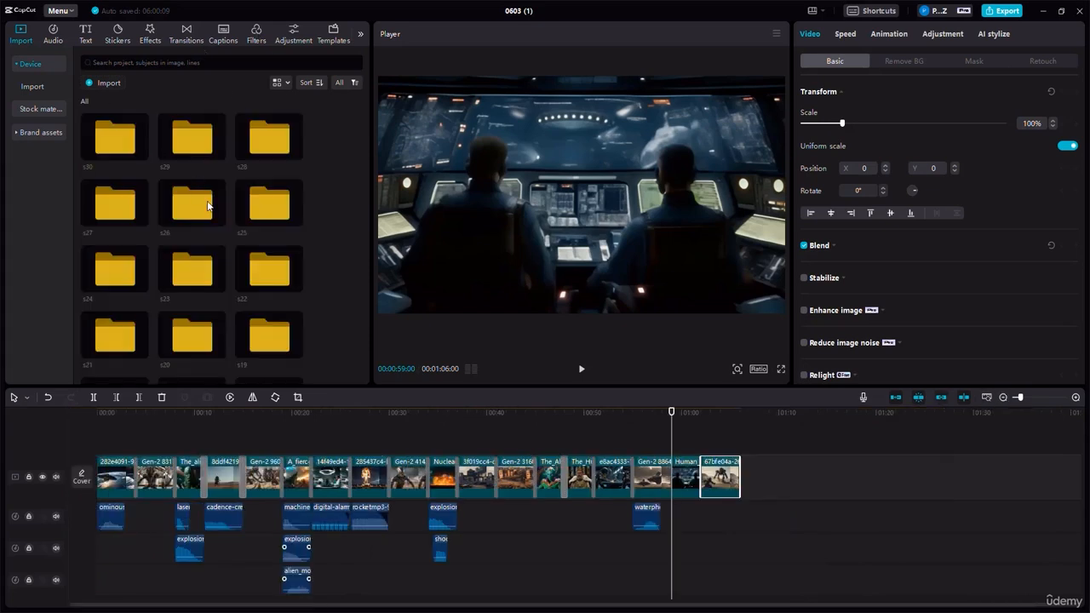
scroll(256, 230, down, 4)
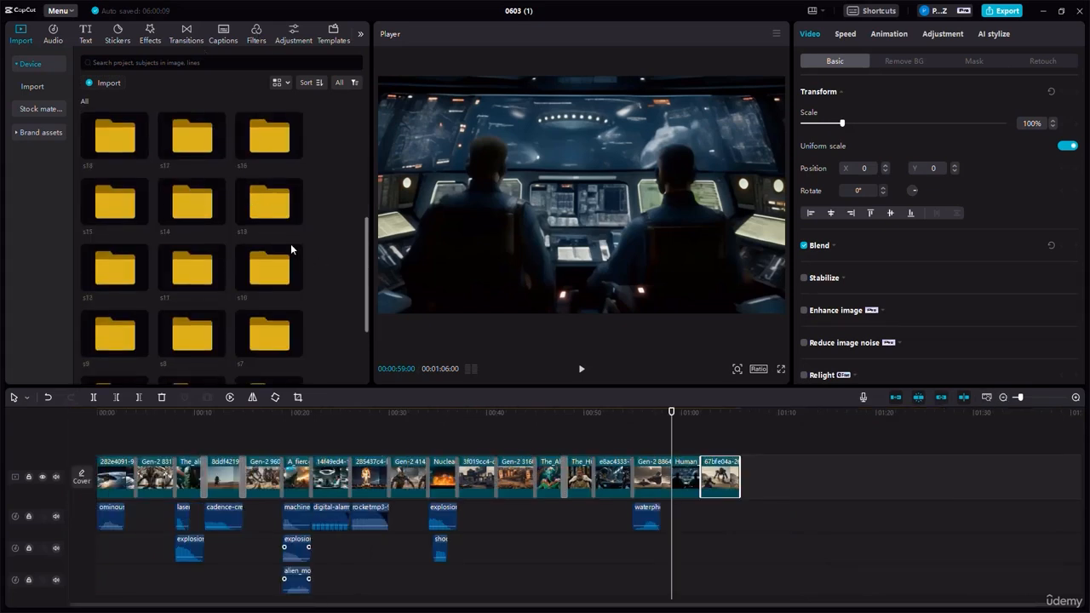
scroll(281, 217, up, 1)
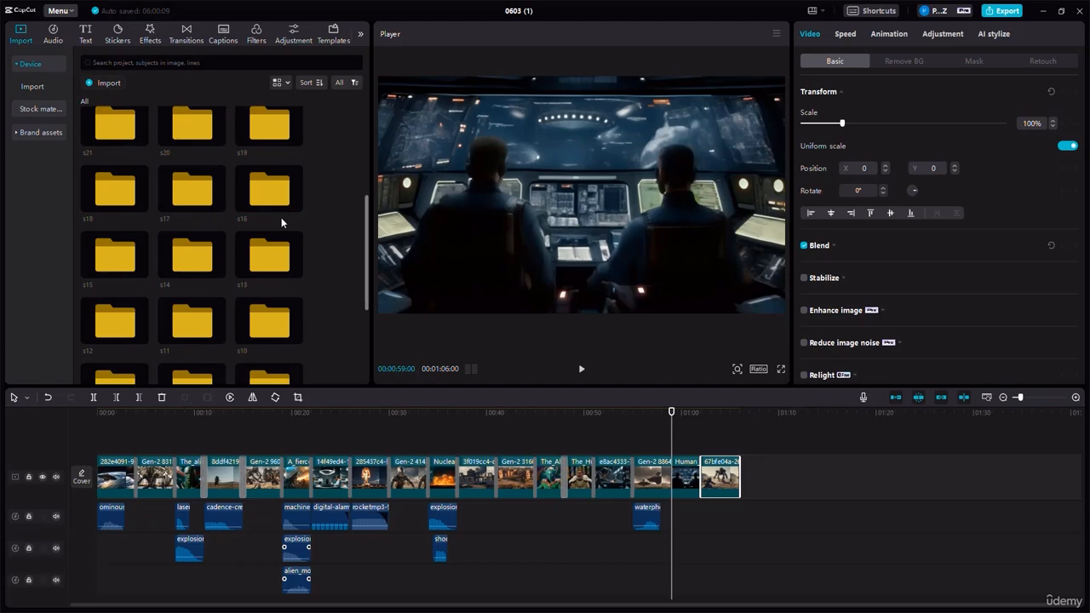
double_click(266, 120)
drag(127, 141, 746, 480)
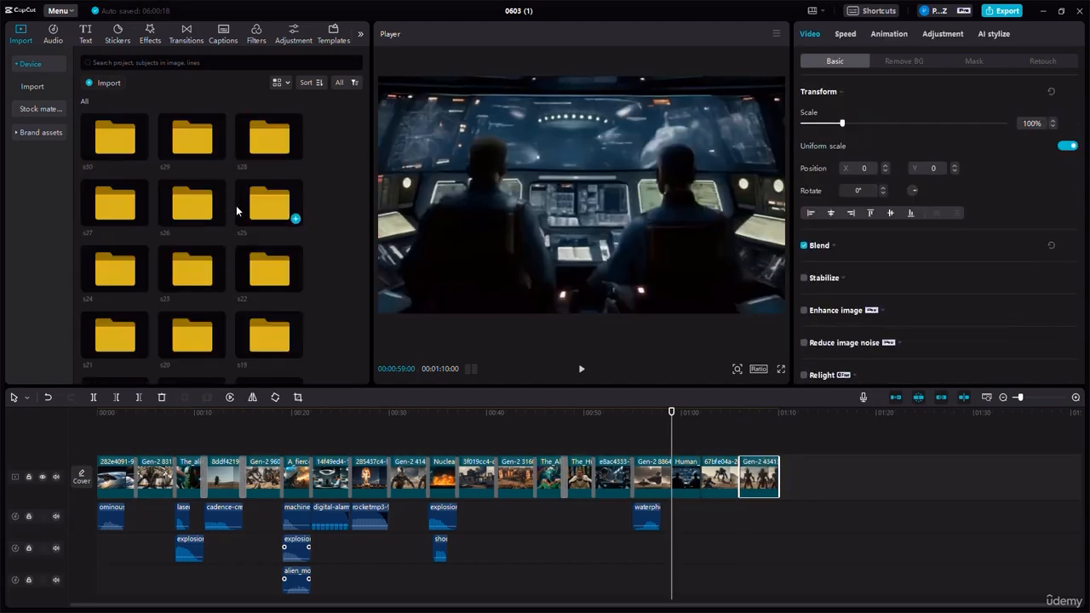
double_click(185, 337)
drag(132, 164, 781, 480)
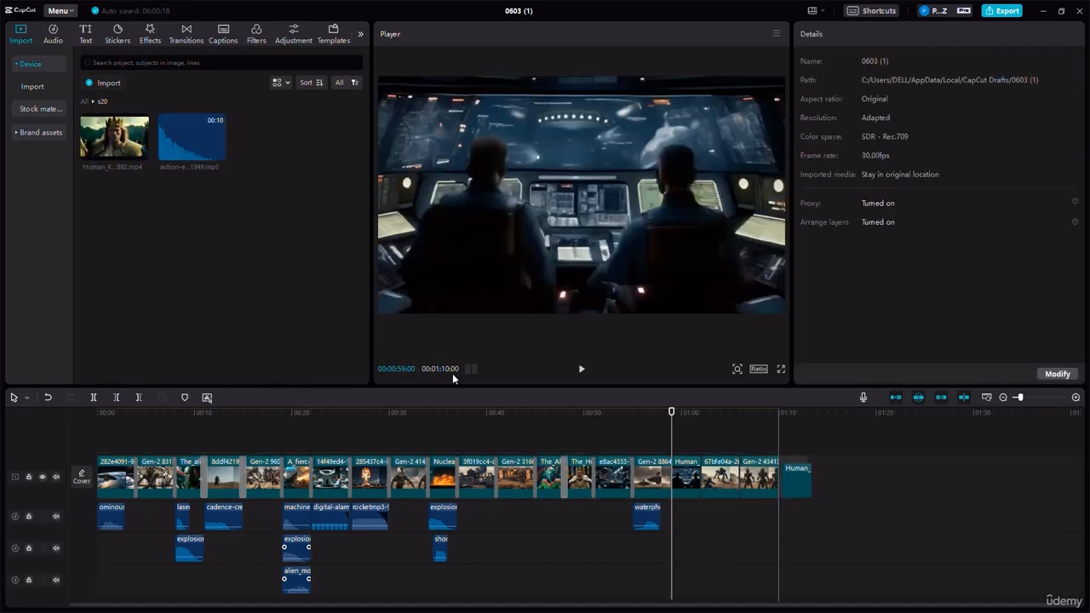
Step: Place the action-effect sound beneath the final human king clip, trim it to the clip's end, and set -8.8 dB volume with a 0.7 s fade-out
drag(183, 145, 783, 518)
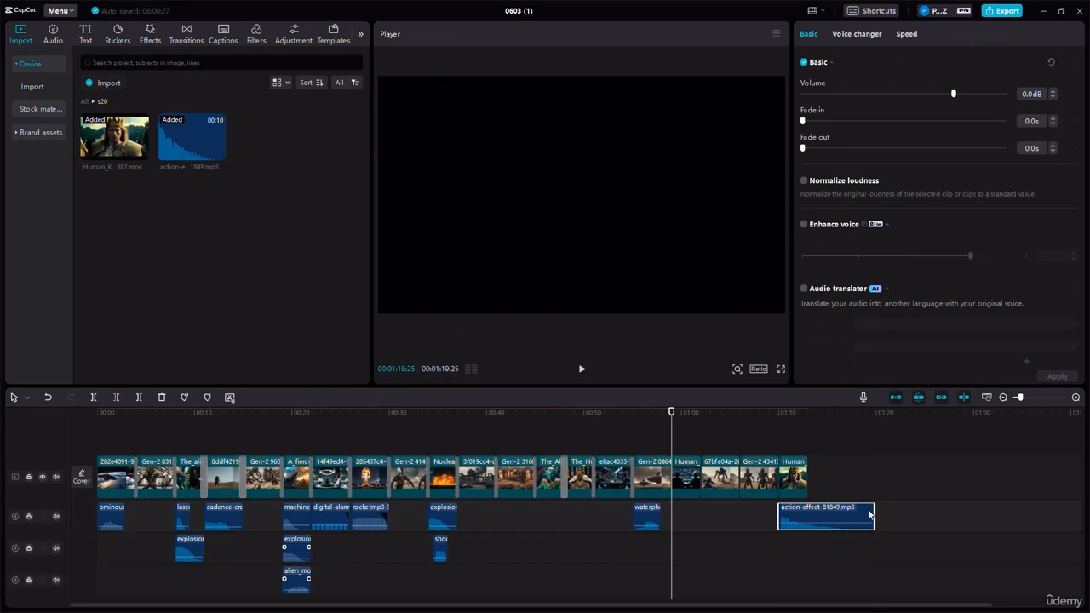
drag(869, 514, 820, 511)
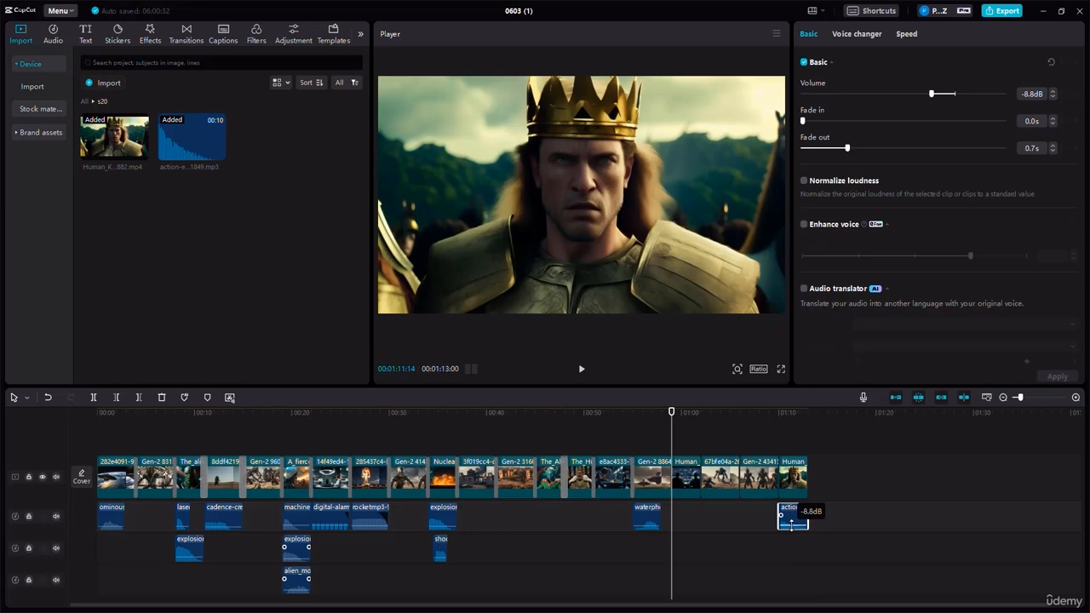
click(810, 431)
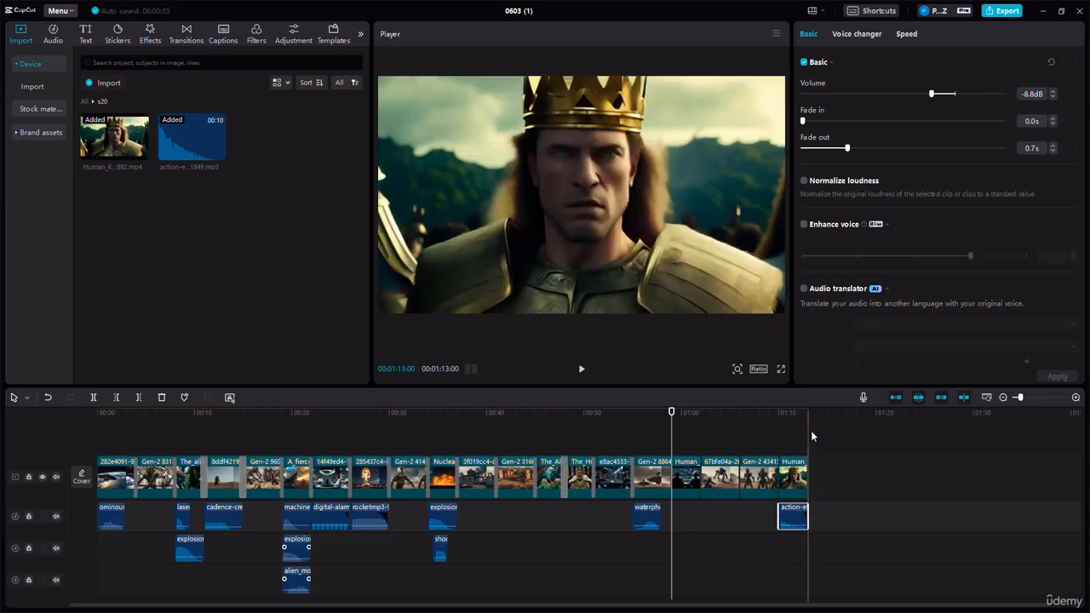
Step: Add blur-category transitions at the last four cuts, with Woosh before the human forces clip, Vertical Blur after it, and Bubble Blur before the human king
click(176, 36)
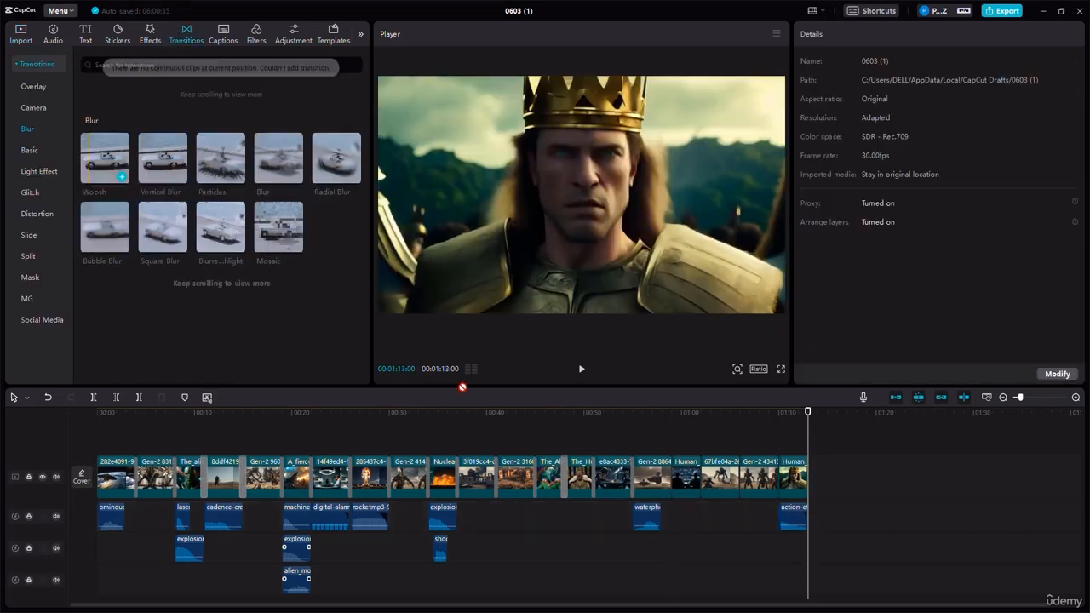
click(670, 480)
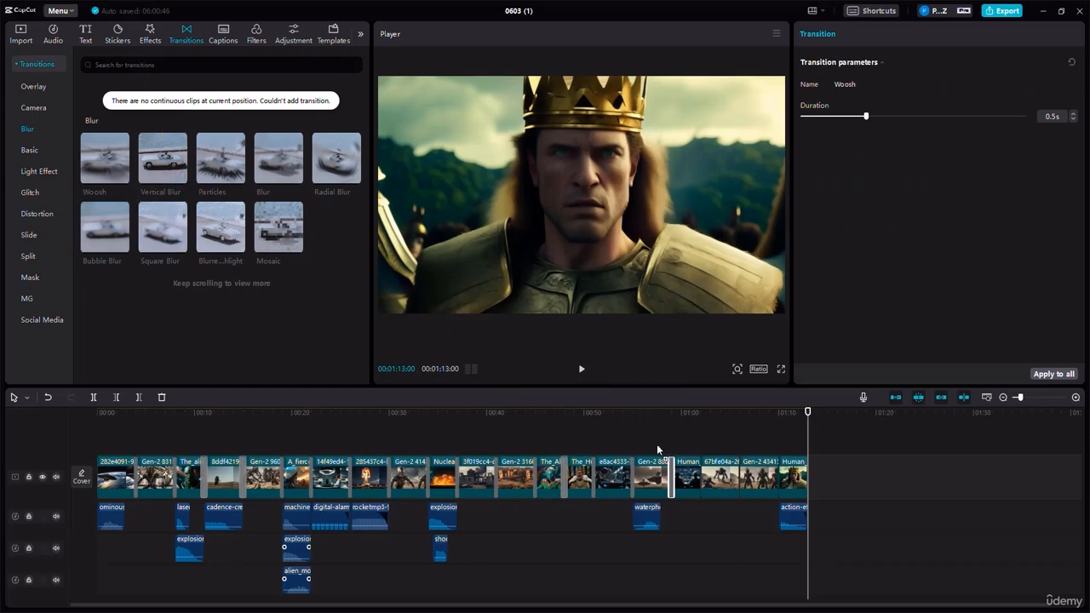
click(700, 479)
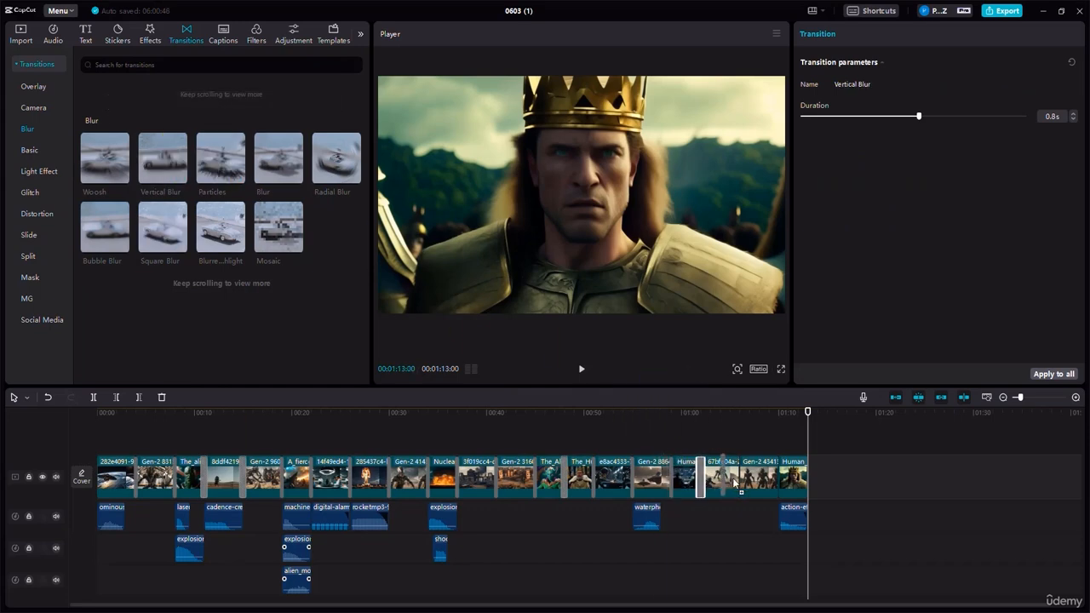
drag(734, 482, 739, 480)
drag(112, 229, 788, 474)
Step: Append the legged spaceship video from folder s21 and the red alien video from folder s22 after the human king clip
click(20, 32)
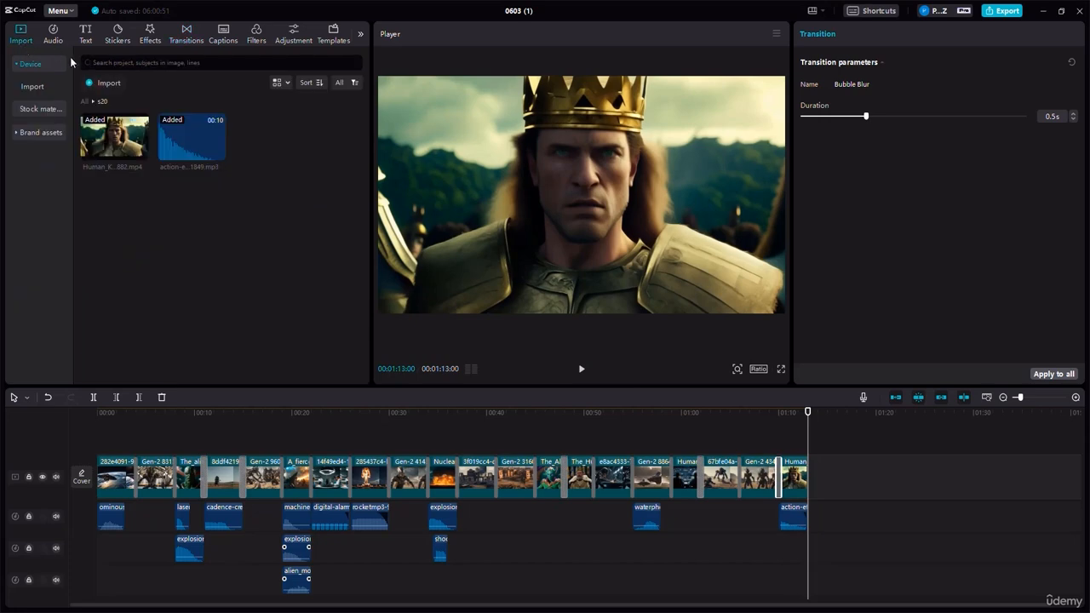
click(84, 103)
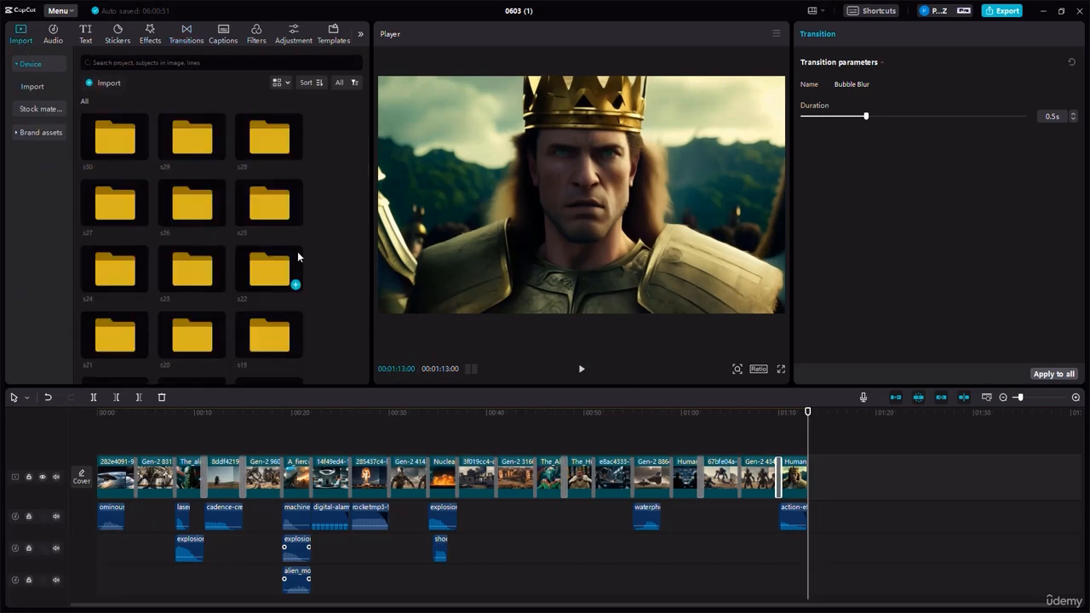
double_click(117, 347)
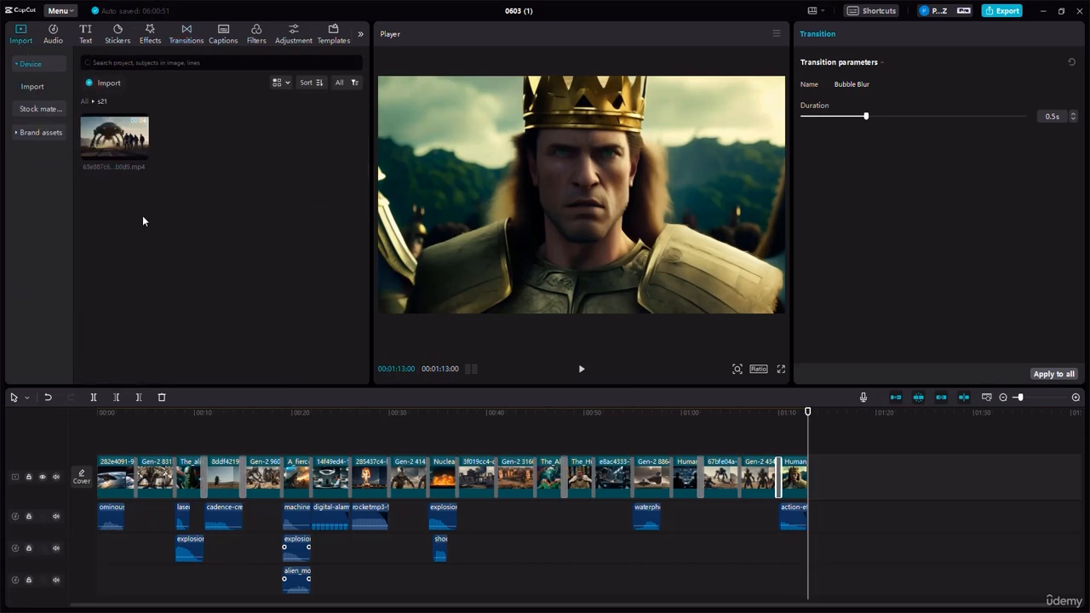
drag(822, 432, 811, 480)
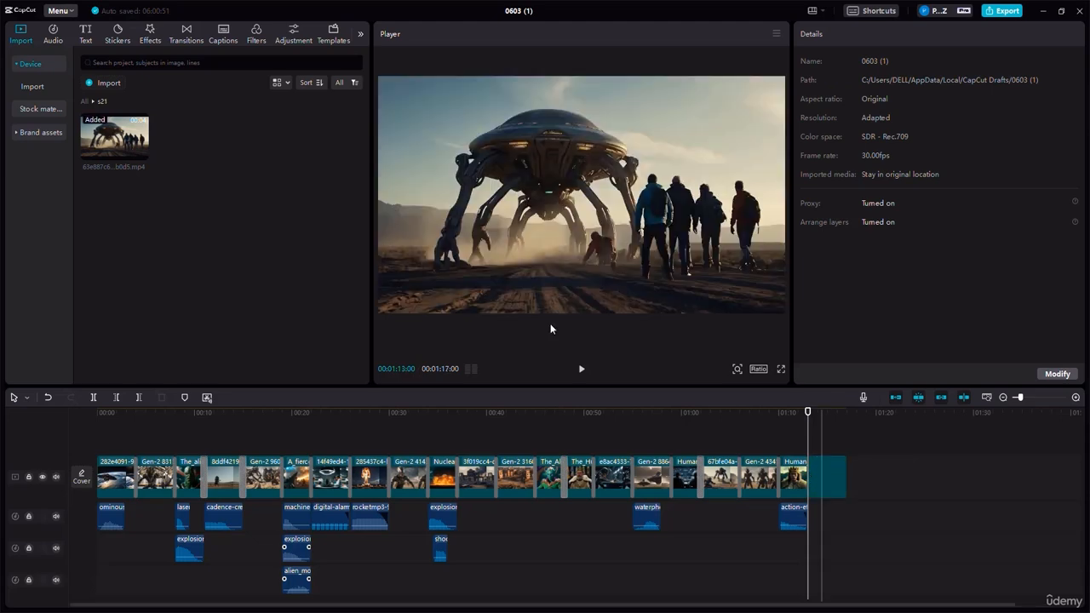
click(84, 102)
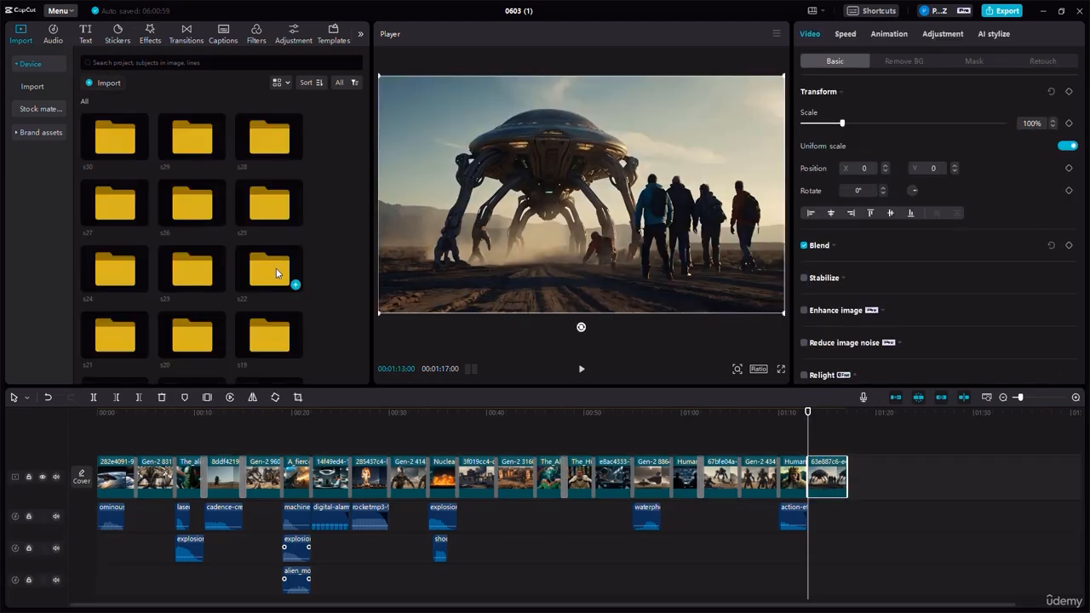
double_click(274, 271)
drag(138, 150, 859, 473)
Step: Append the Gen-2 video from folder s23 and the handshake video from folder s24 at the end of the timeline
click(85, 101)
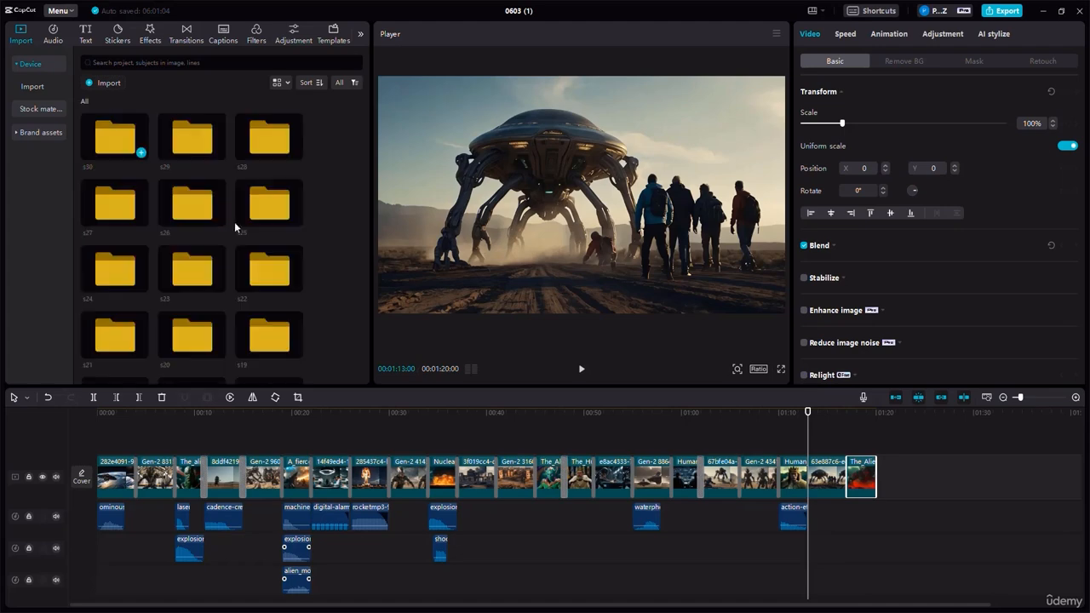
double_click(191, 269)
click(870, 449)
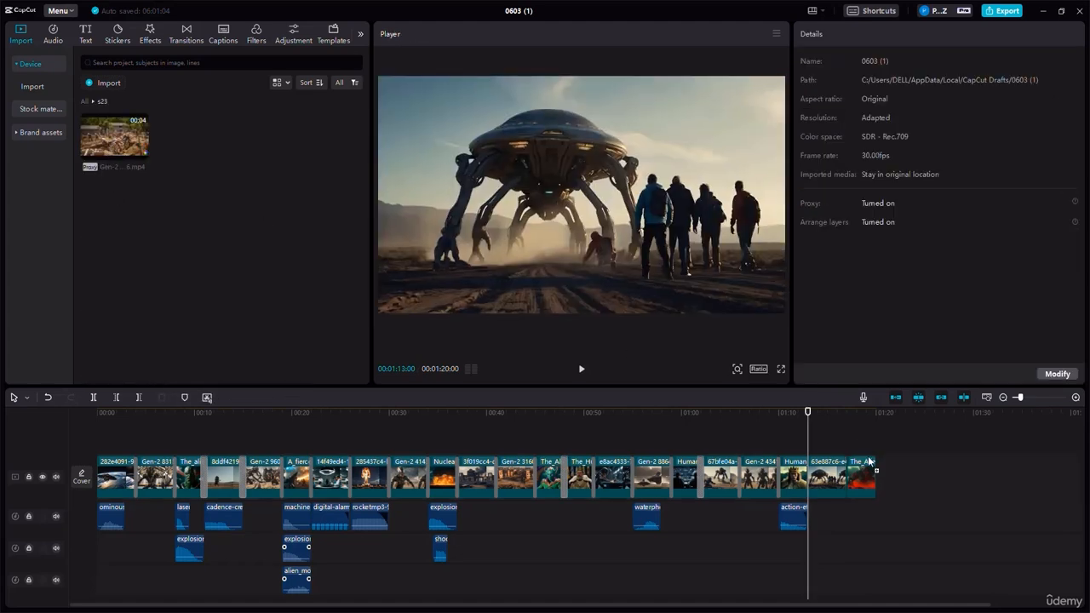
drag(881, 486, 881, 484)
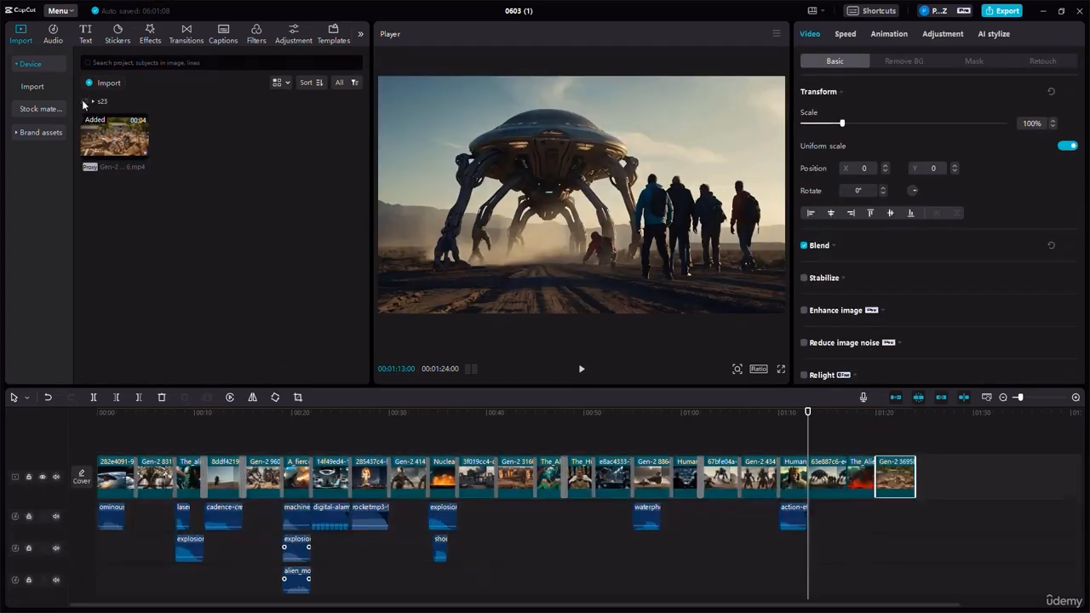
click(84, 101)
double_click(112, 270)
drag(115, 136, 921, 472)
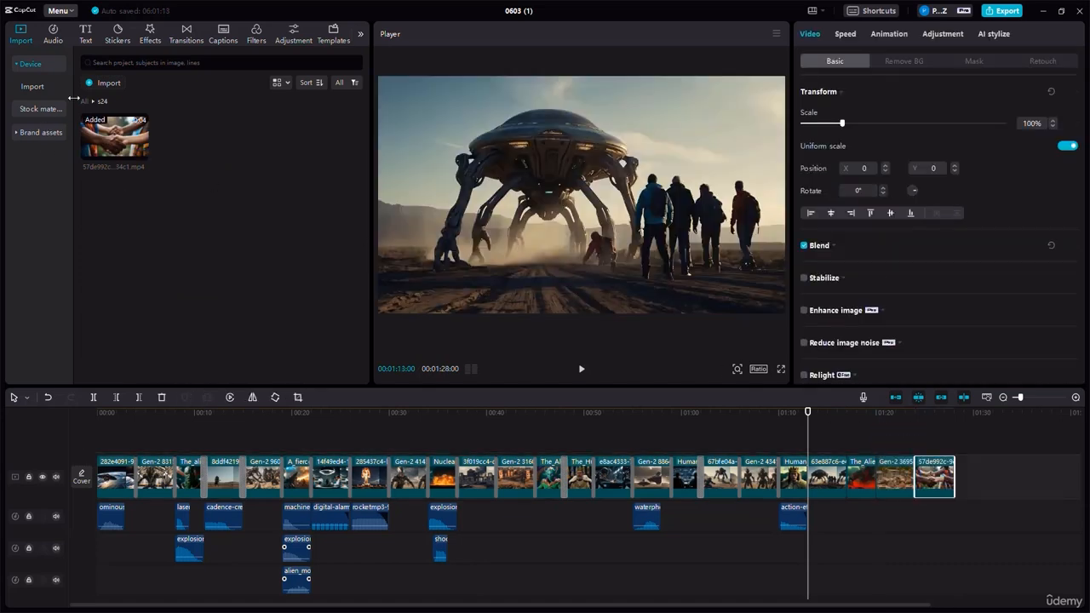
Step: Append the children video from folder s25 and the marching soldiers video from folder s26 after the handshake clip
click(84, 102)
double_click(277, 220)
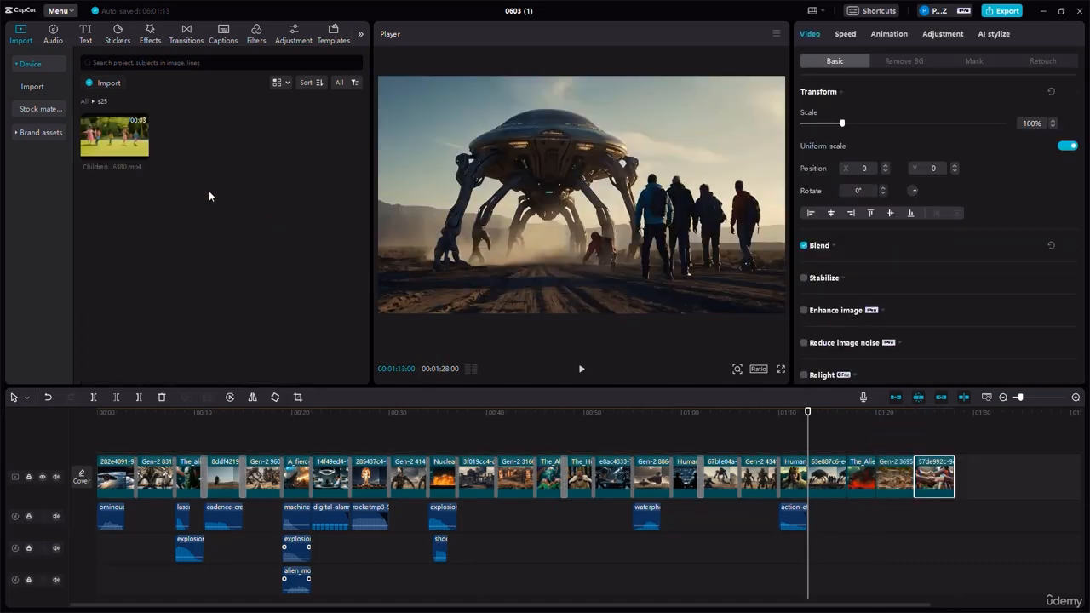
drag(114, 137, 959, 479)
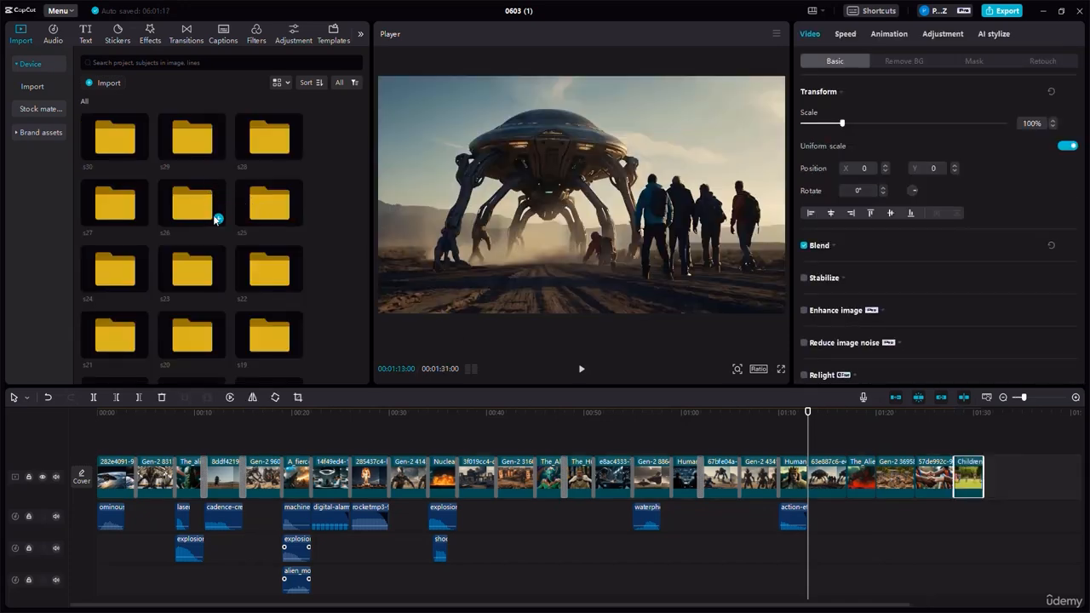
double_click(201, 219)
drag(114, 140, 984, 475)
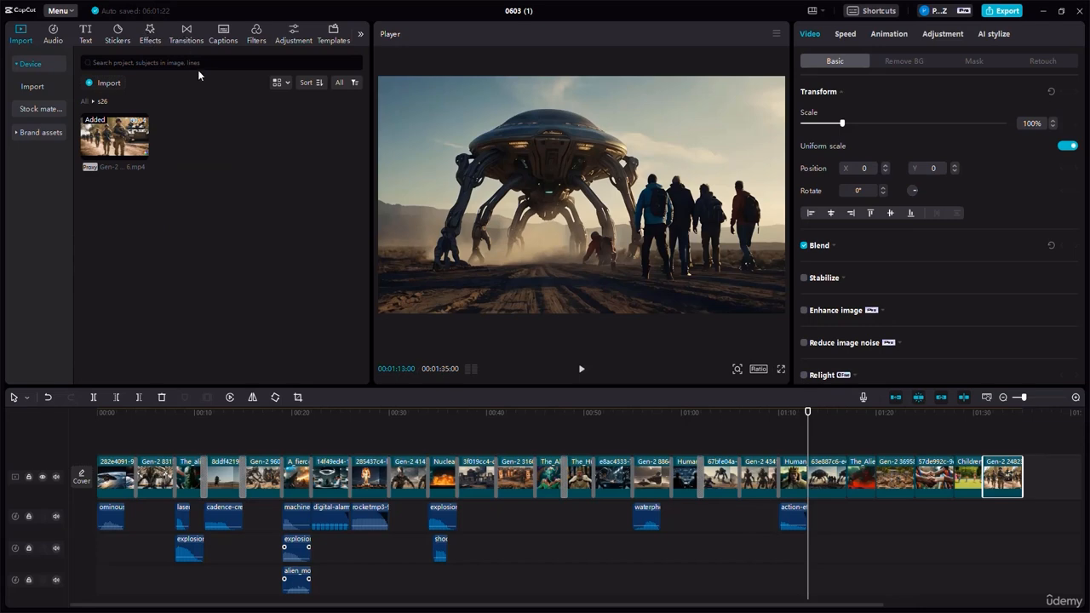
Step: Add blur-category transitions at the cuts from the last human king clip to the soldiers, with Vertical Blur after the red alien clip and Particles before the handshake
click(186, 35)
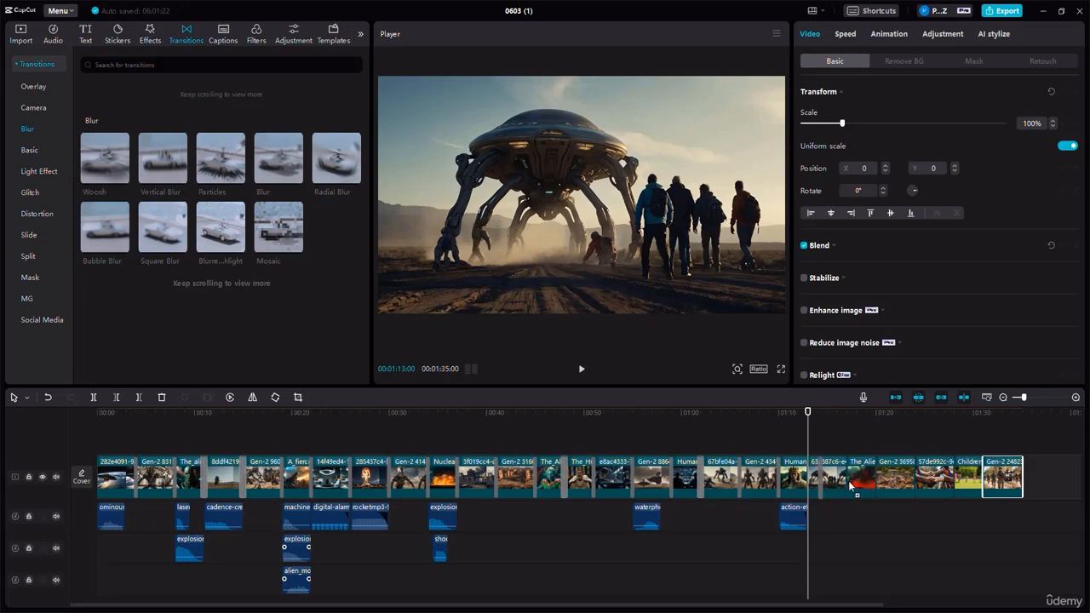
click(846, 480)
drag(173, 167, 876, 482)
drag(222, 170, 913, 477)
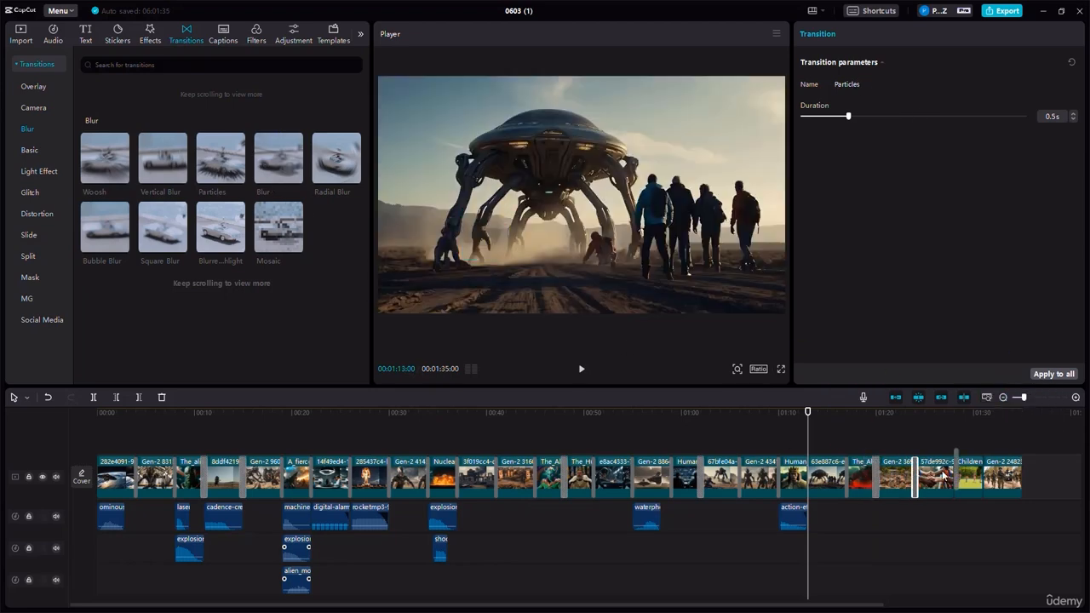
click(955, 477)
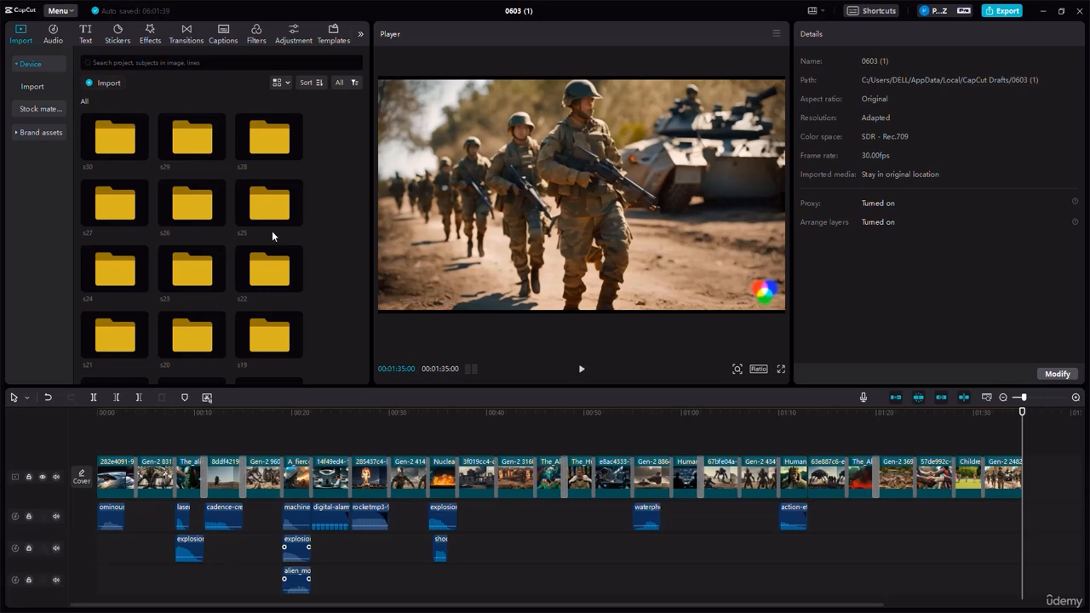
Step: Append the two-alien video from folder s27 after the soldiers clip and fit more of the timeline in view
double_click(117, 207)
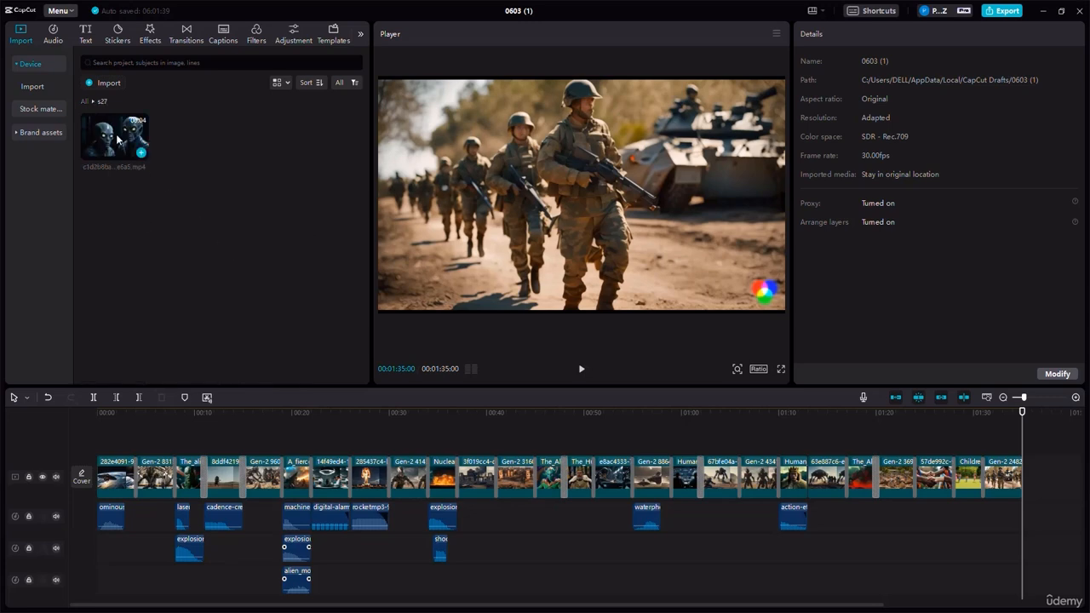
drag(117, 140, 1041, 476)
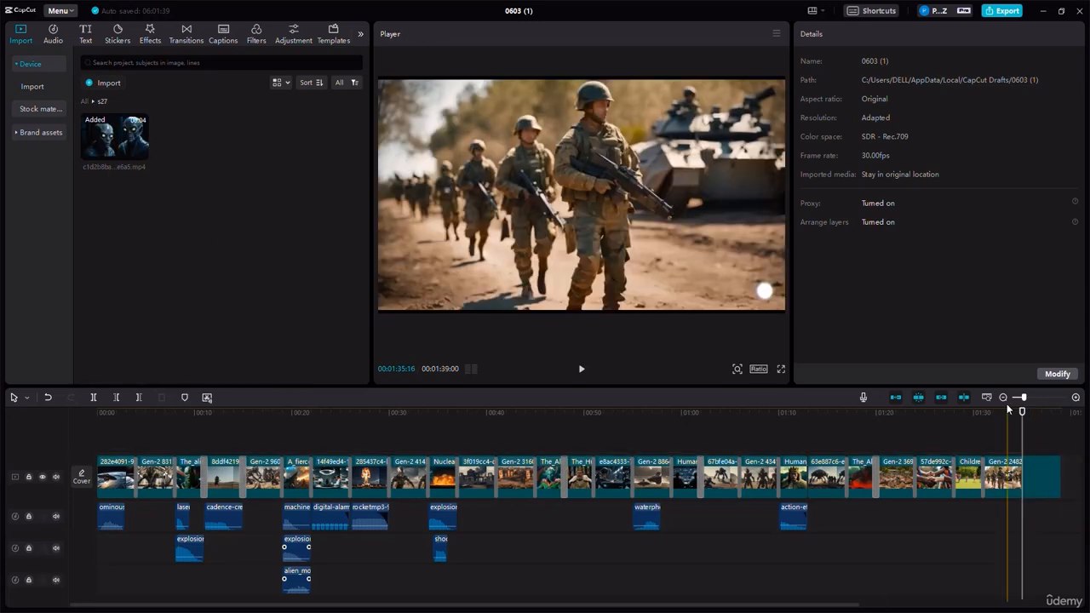
click(1004, 397)
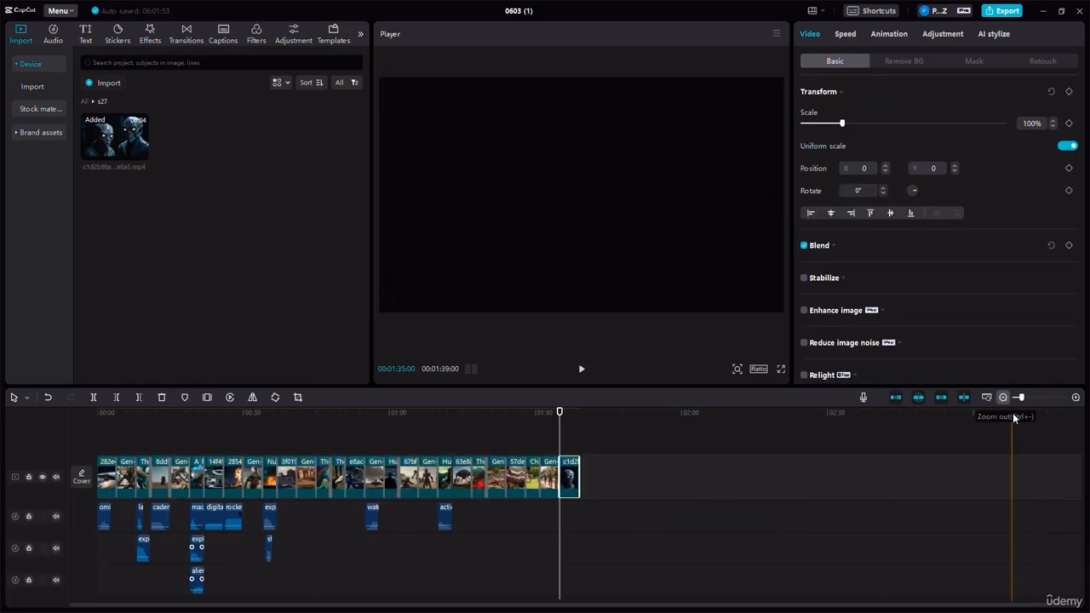
Step: Append the soldiers-in-a-hall video from folder s28 at the end of the timeline
click(581, 414)
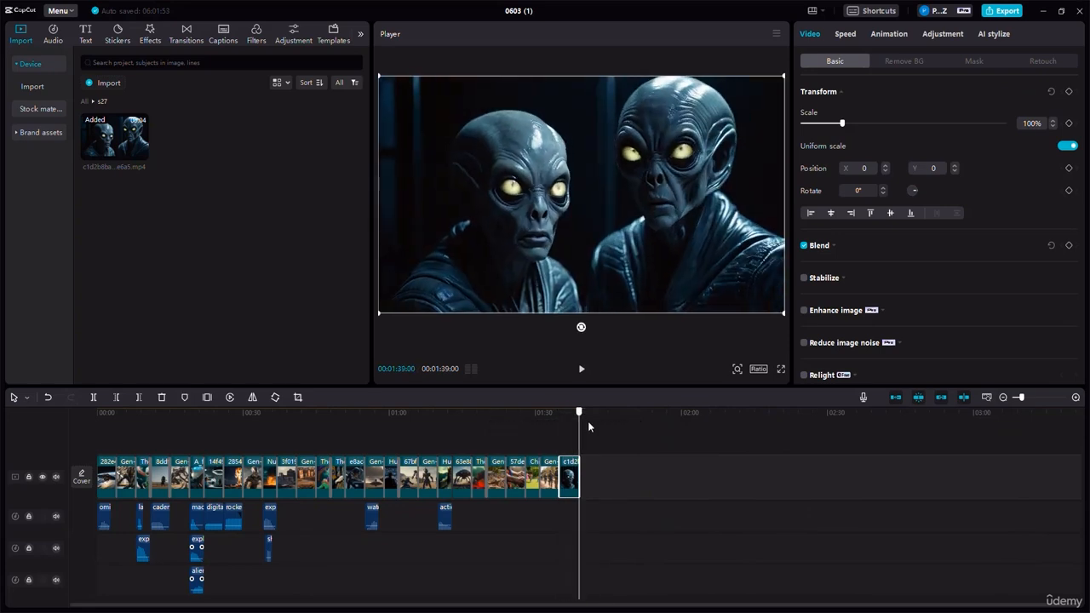
click(83, 101)
double_click(273, 139)
drag(115, 136, 588, 479)
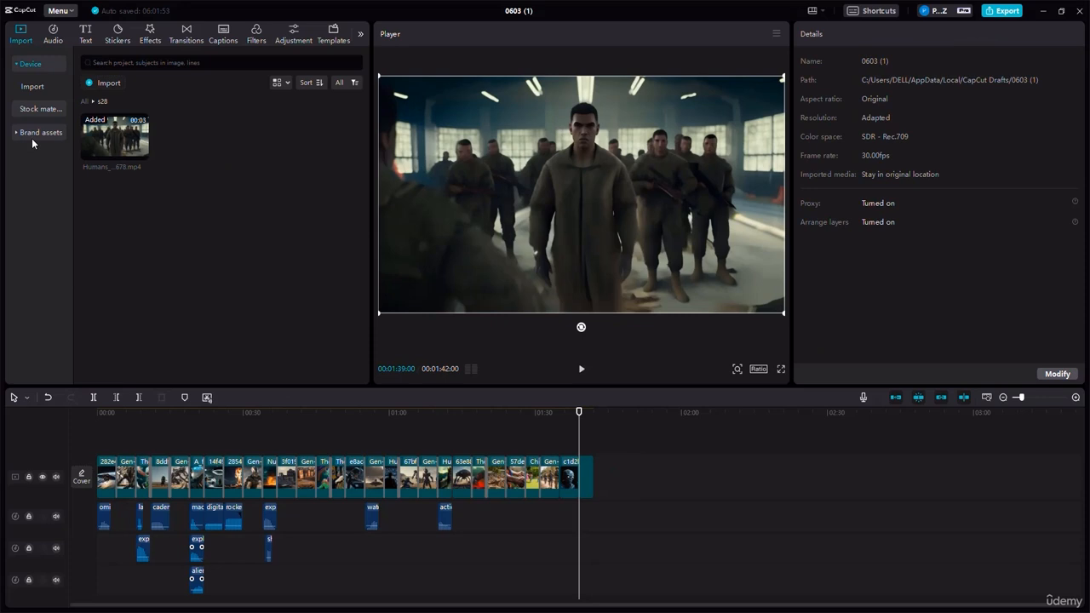
Step: Append the Gen-2 shot of Earth from folder s29 after the soldiers-in-a-hall clip, without replacing that clip
click(84, 101)
double_click(176, 150)
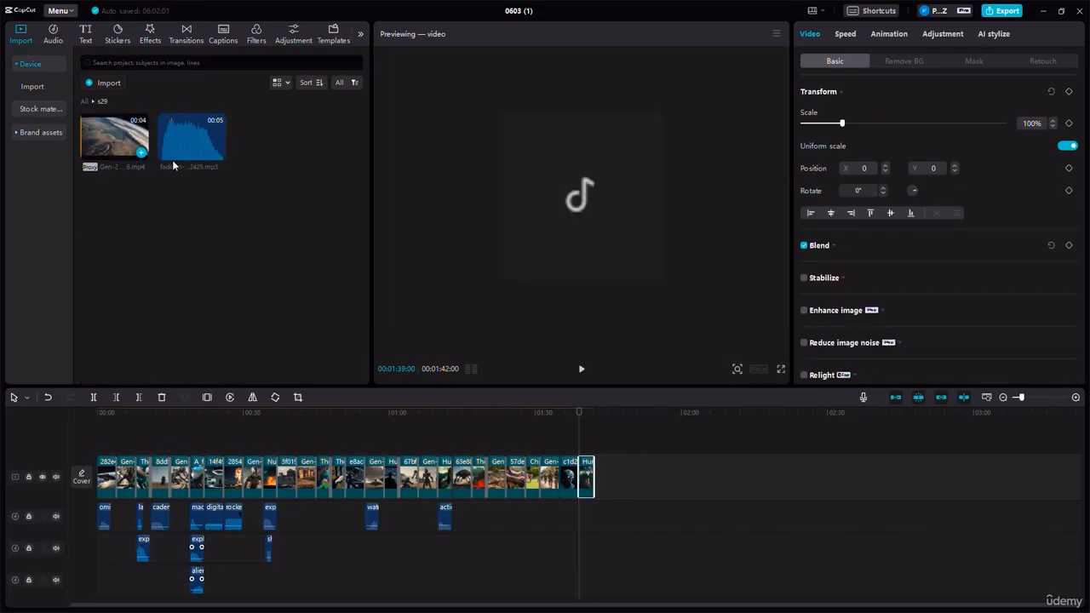
drag(114, 136, 594, 487)
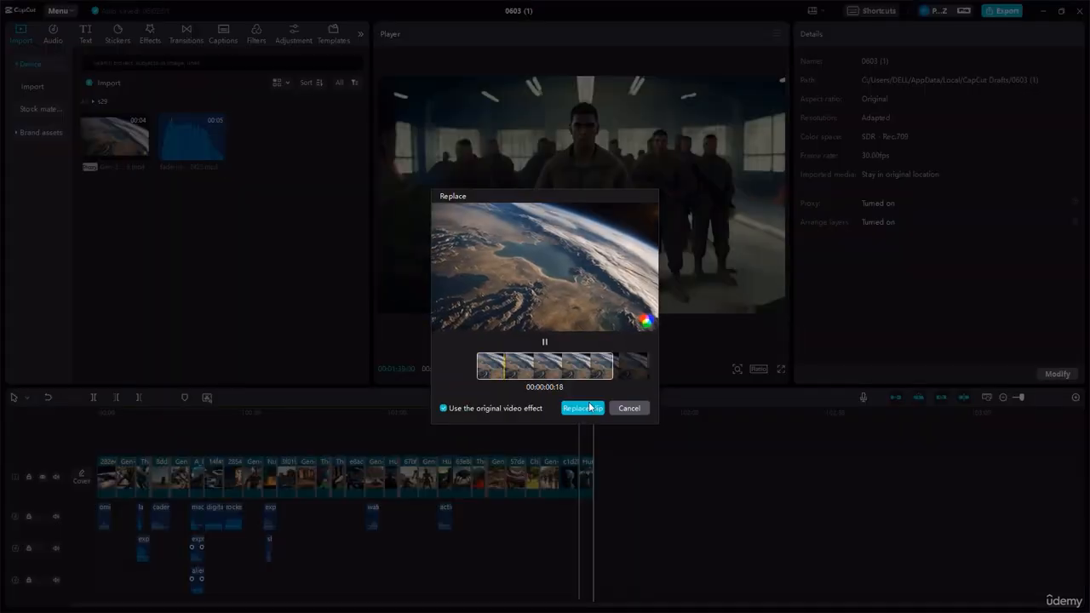
click(629, 408)
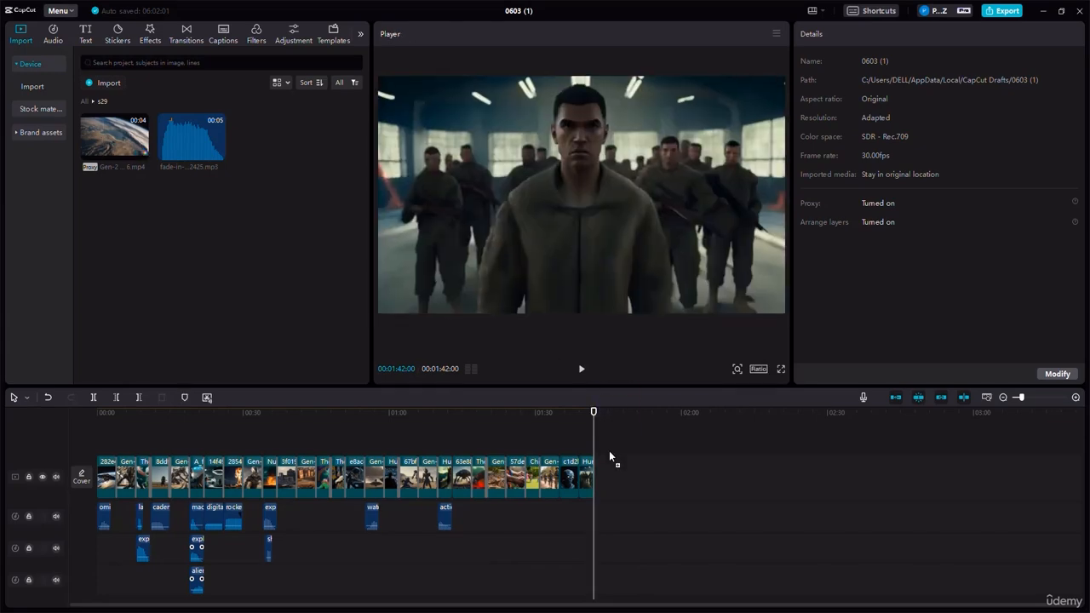
drag(600, 477, 600, 479)
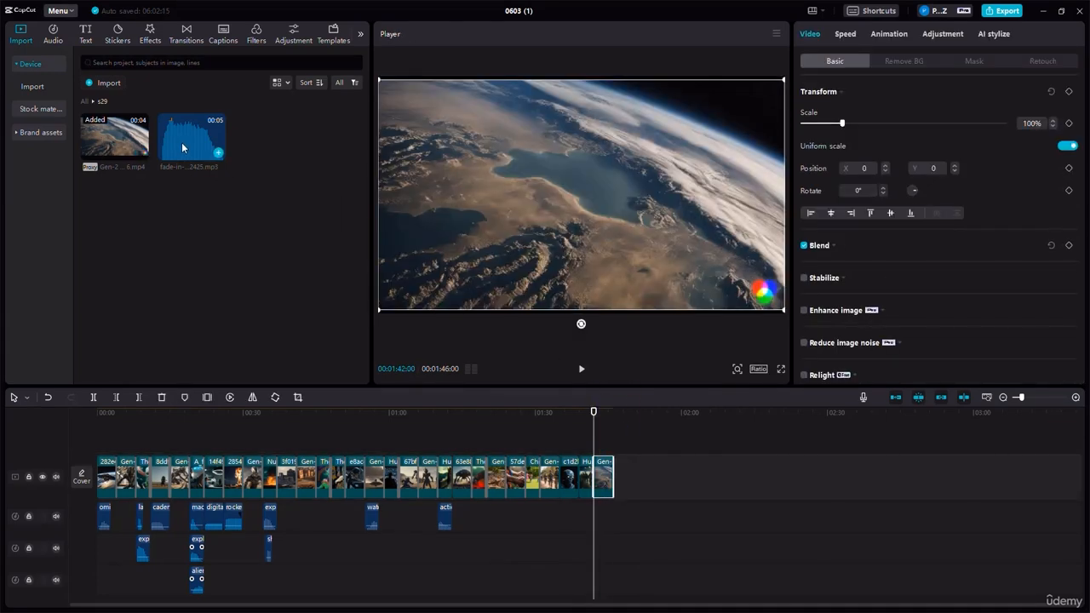
Step: Add the fade-in-pitch-up-space sound from folder s29 beneath the Earth clip and lower its volume to -6.4 dB
drag(182, 138, 593, 525)
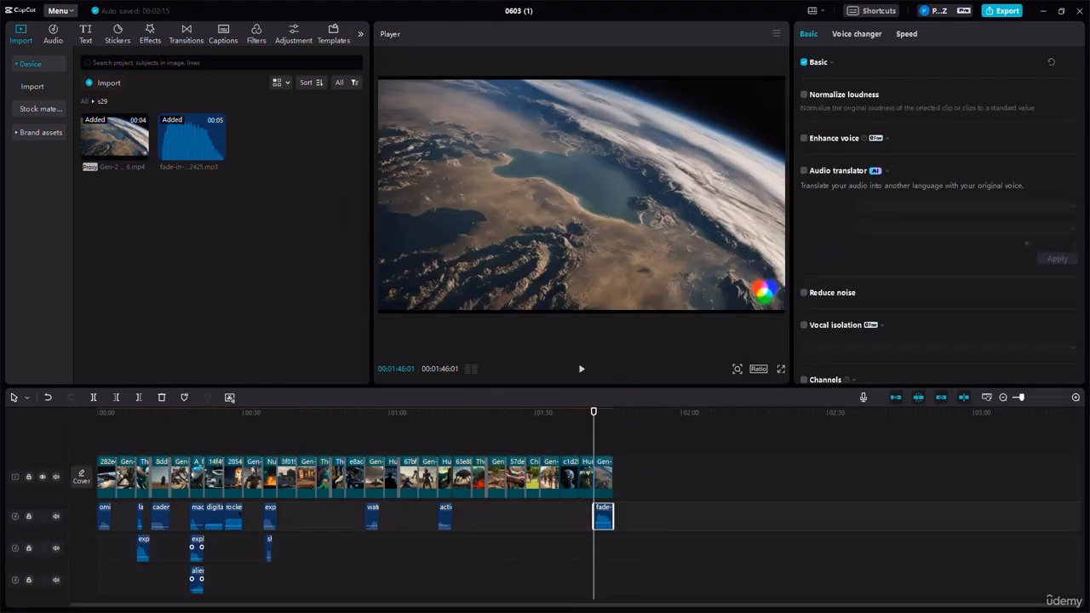
click(1077, 397)
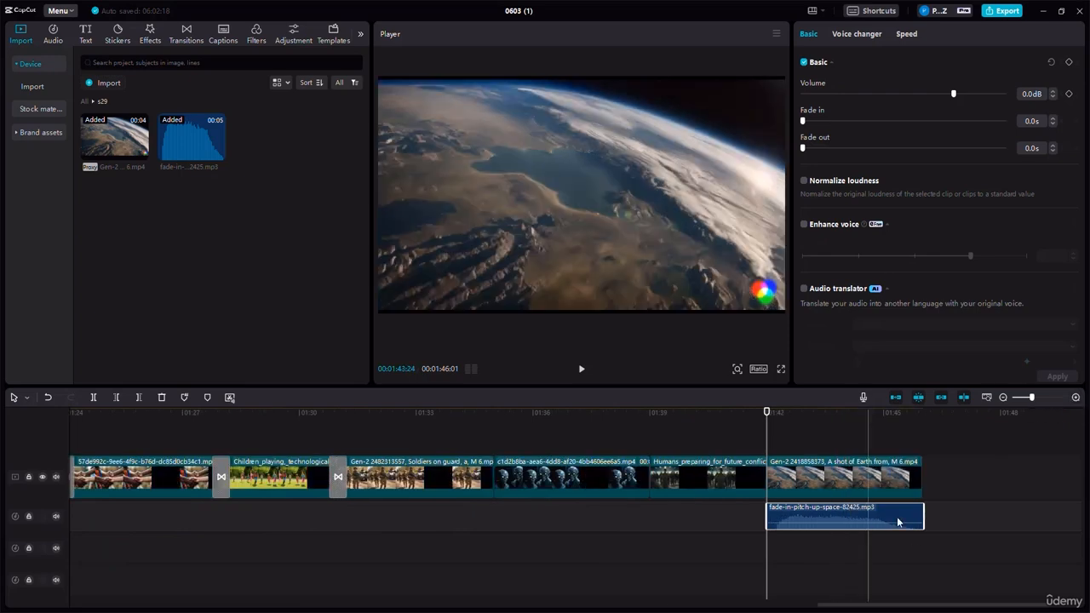
drag(880, 516, 877, 526)
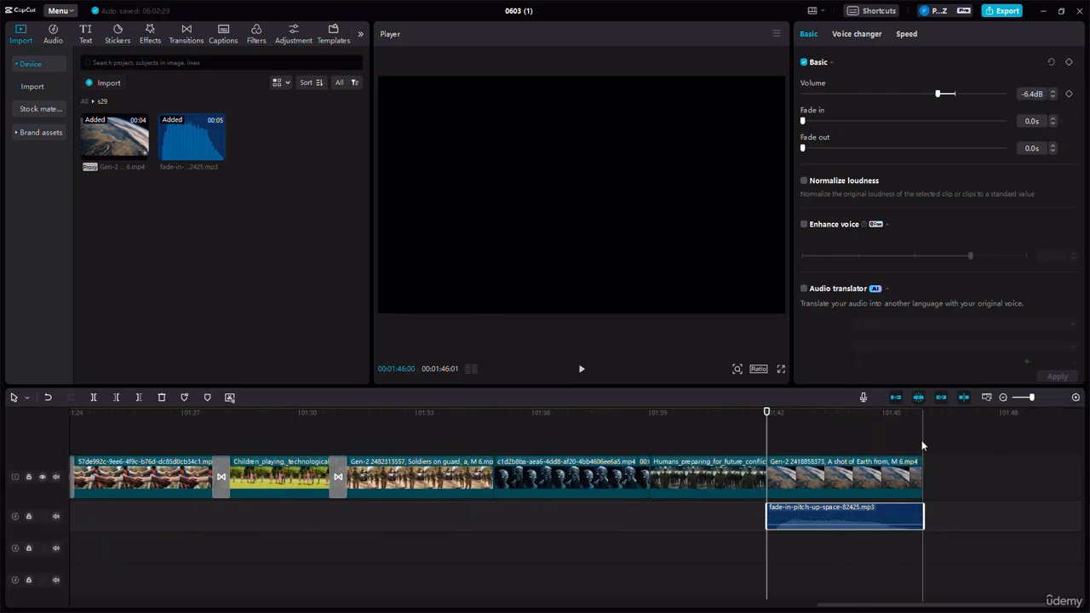
Step: Append the rolling credits sunset video from folder s30 after the Earth clip
click(922, 440)
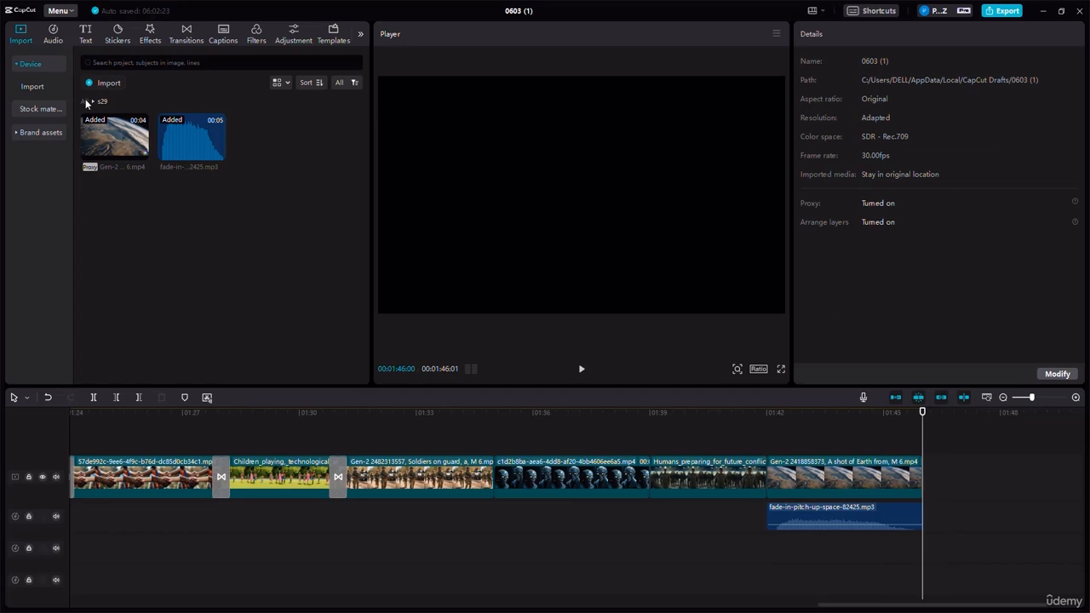
click(85, 99)
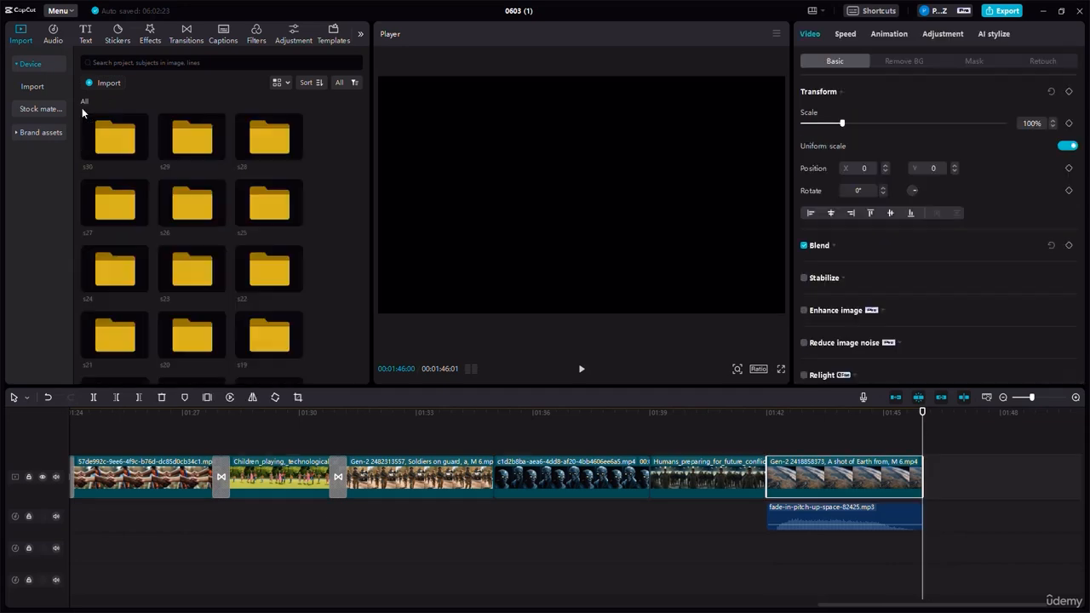
double_click(122, 139)
drag(101, 141, 911, 485)
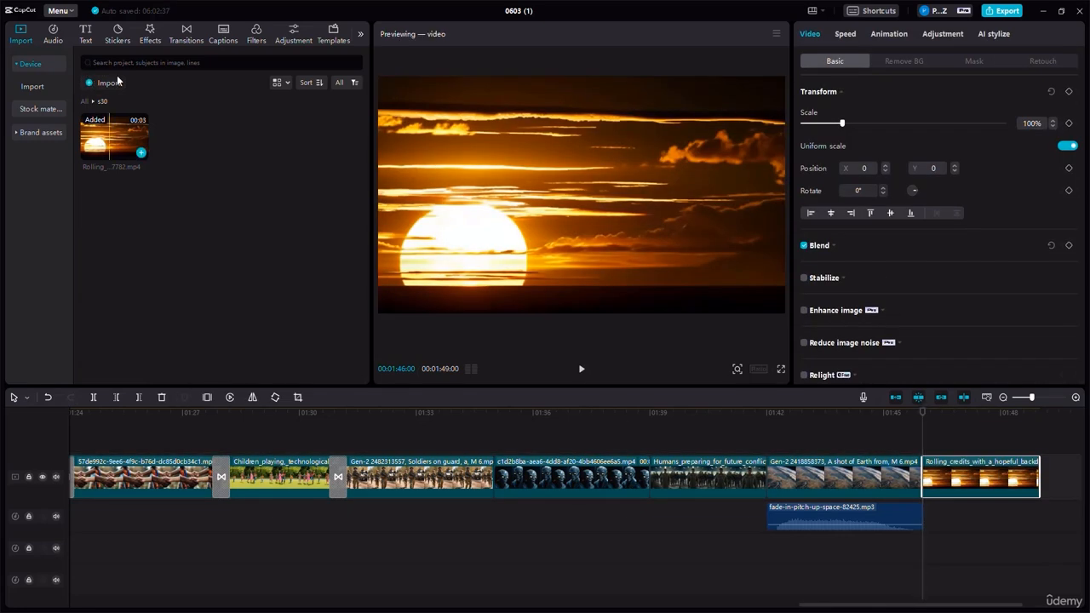
Step: Add a Particles transition before the two-alien clip, Blur before the Earth clip and Radial Blur before the rolling credits
click(186, 36)
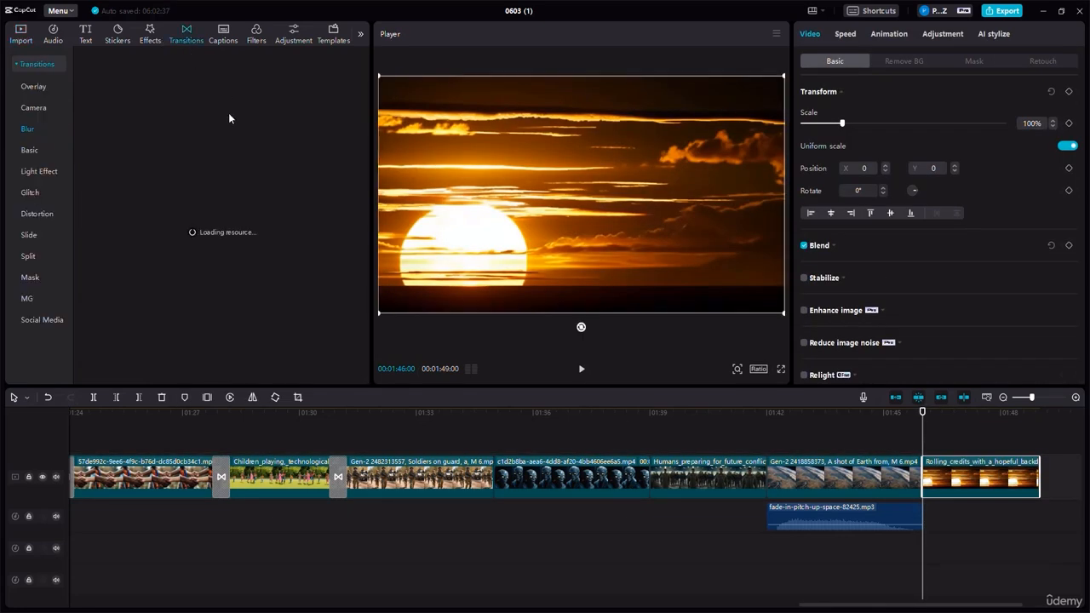
drag(499, 408, 487, 475)
drag(280, 168, 746, 477)
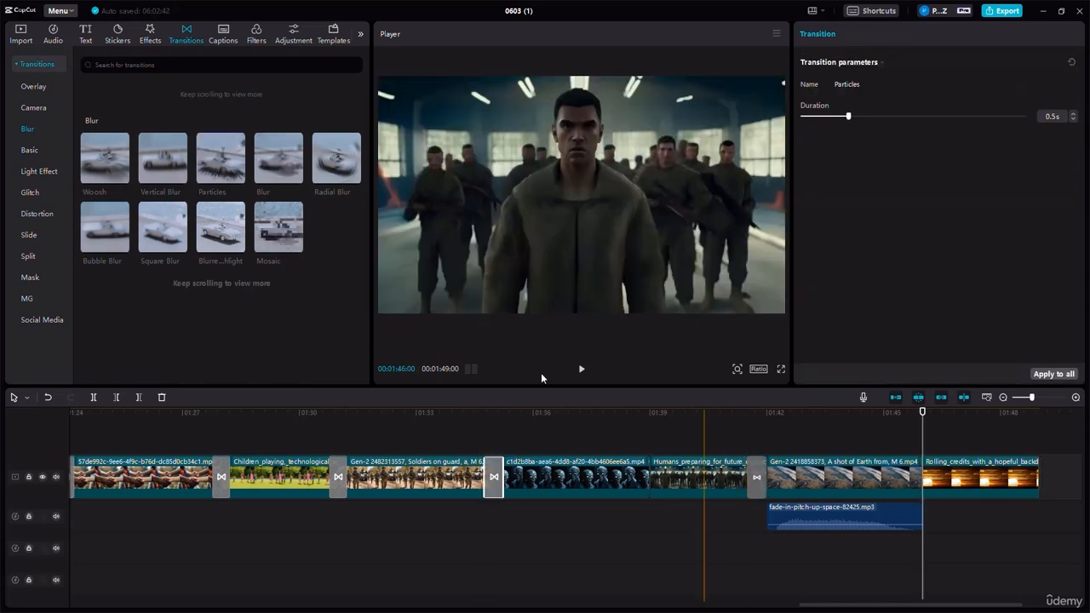
drag(337, 158, 908, 481)
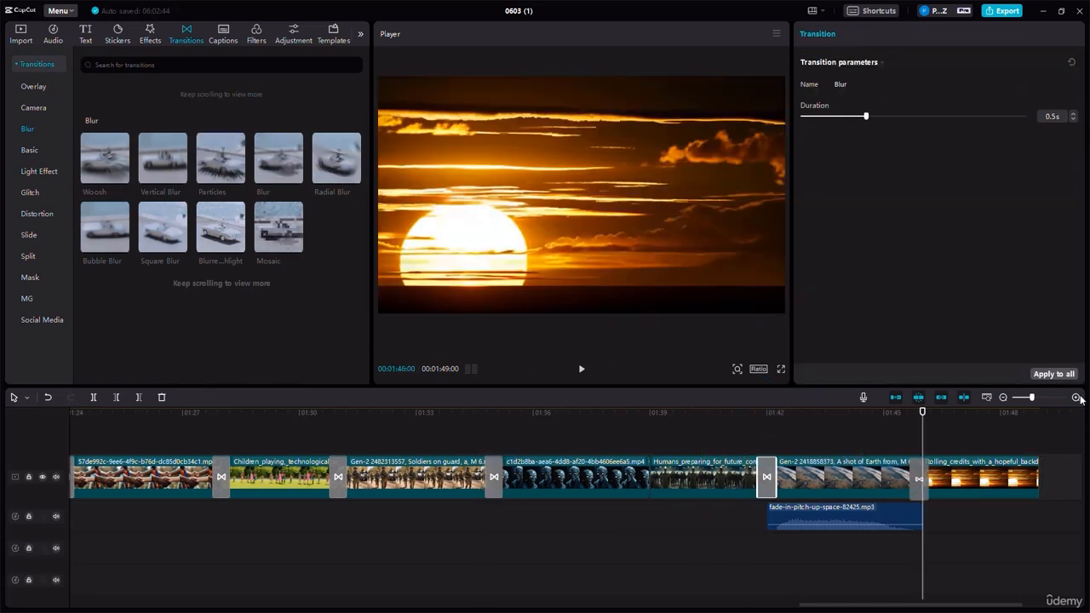
click(1002, 396)
click(1002, 397)
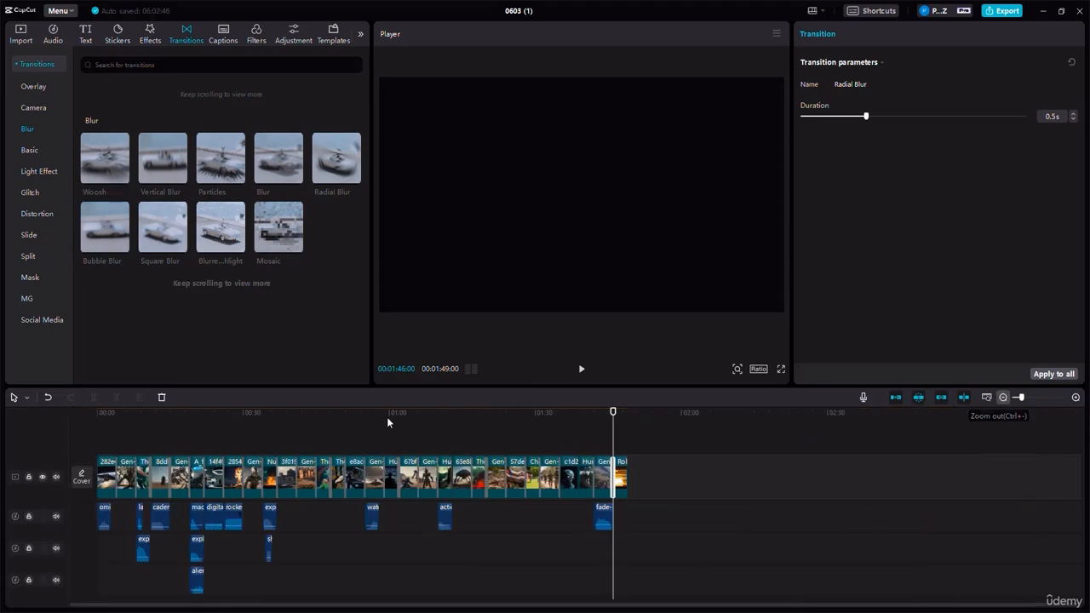
Step: Import the ElevenLabs narration MP3 from the ALIEN MOVIE folder and place it on a new audio track at the timeline's start
click(103, 417)
drag(106, 421, 81, 416)
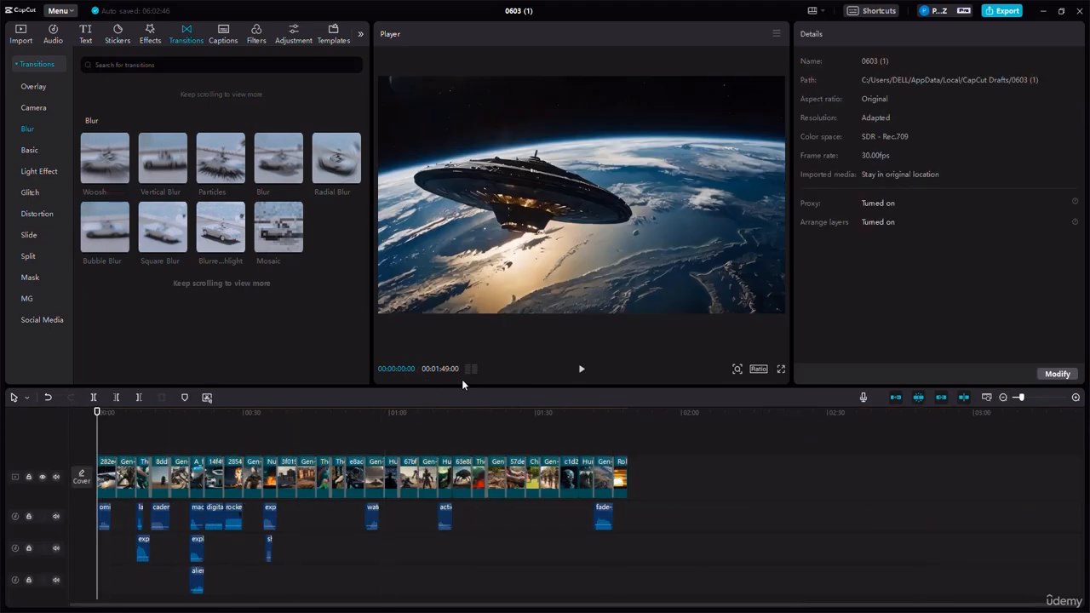
click(19, 41)
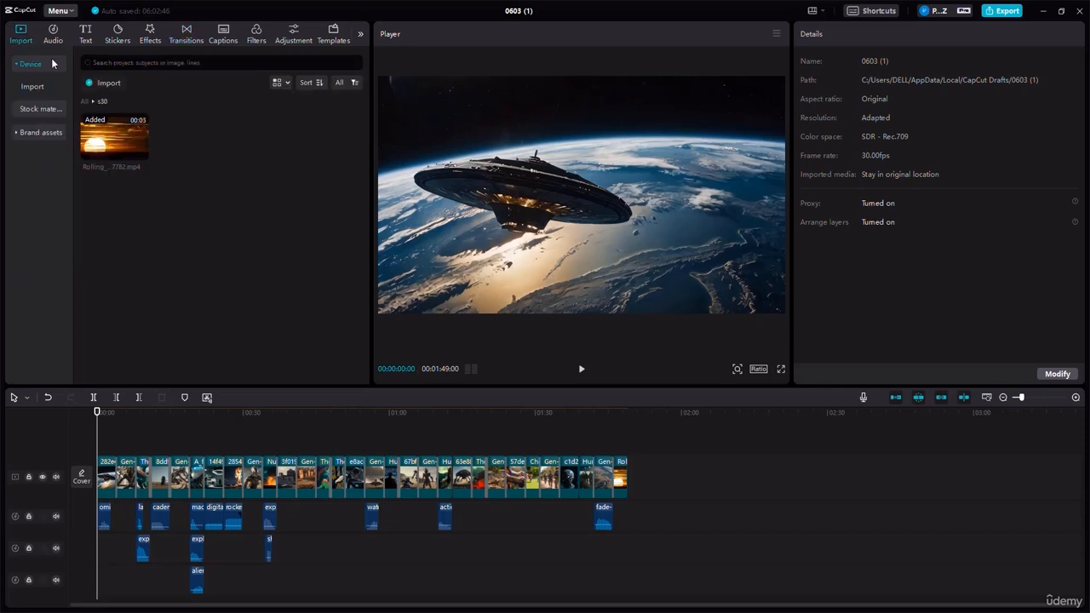
click(86, 101)
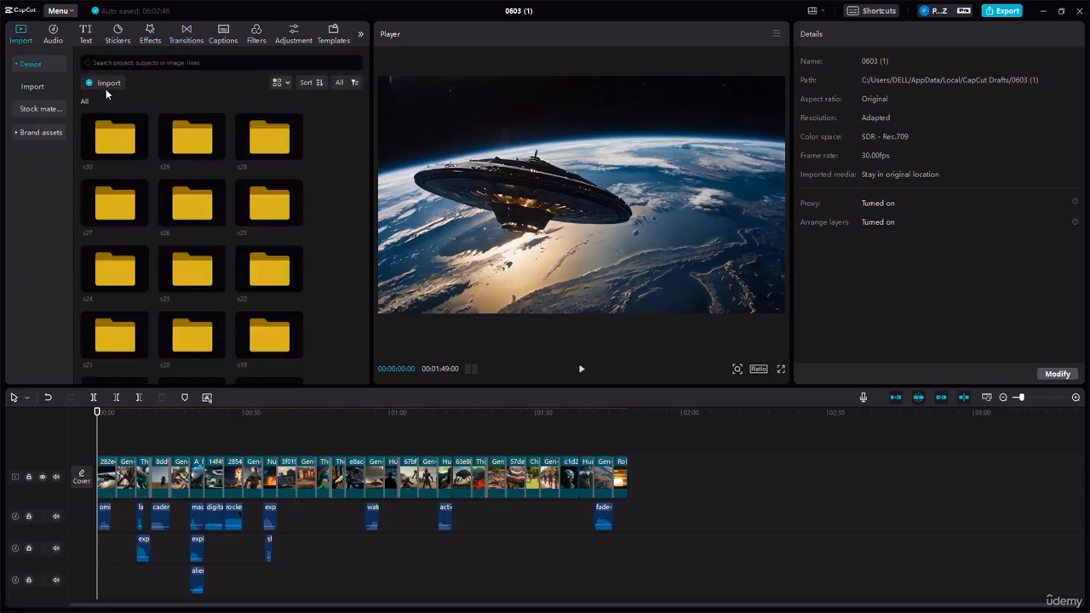
click(105, 86)
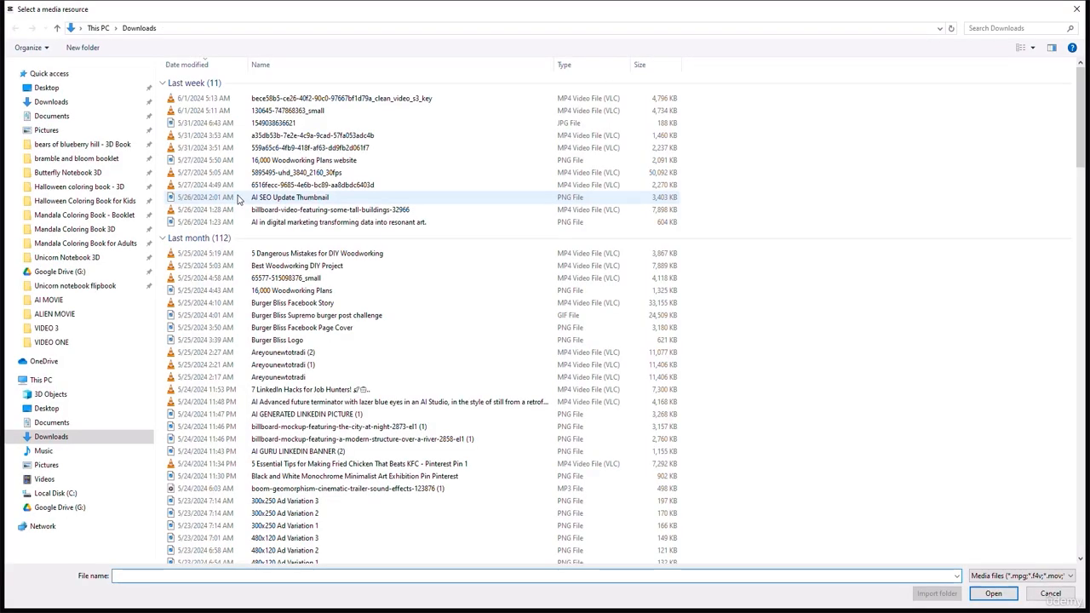
click(90, 120)
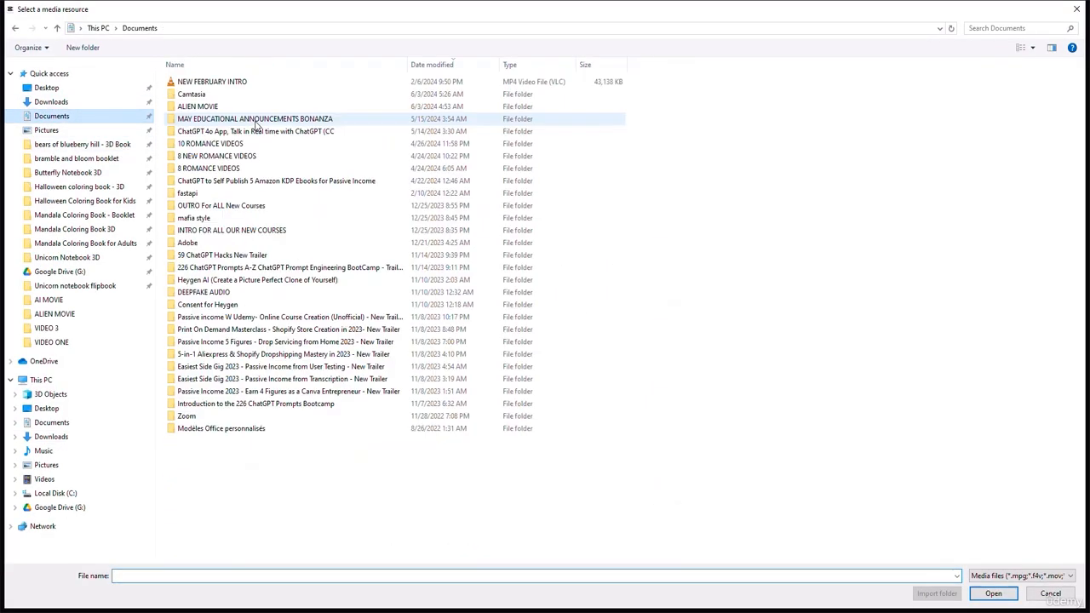
double_click(209, 107)
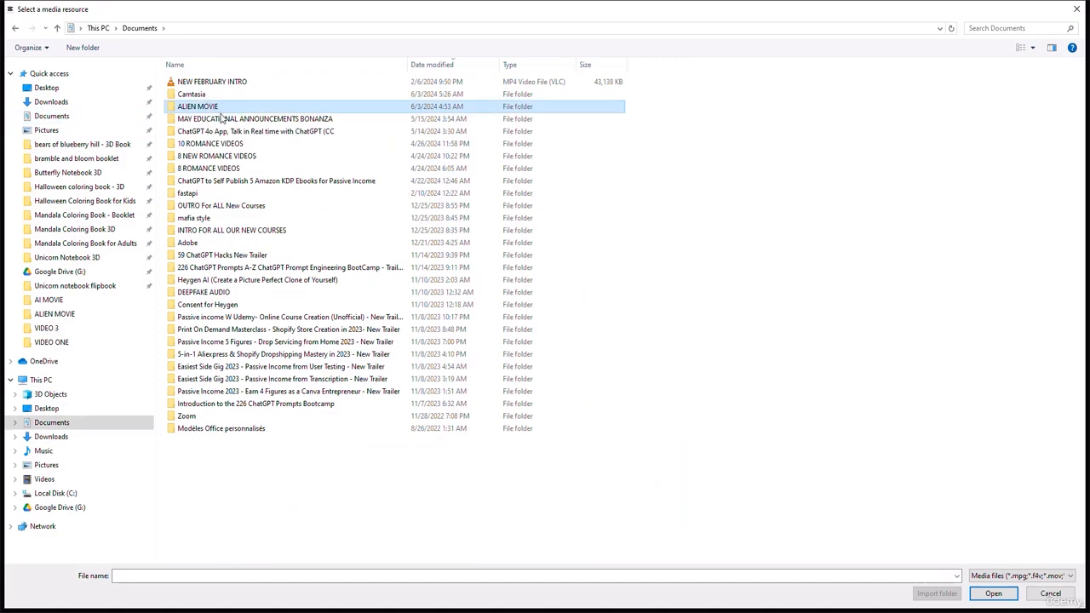
double_click(228, 452)
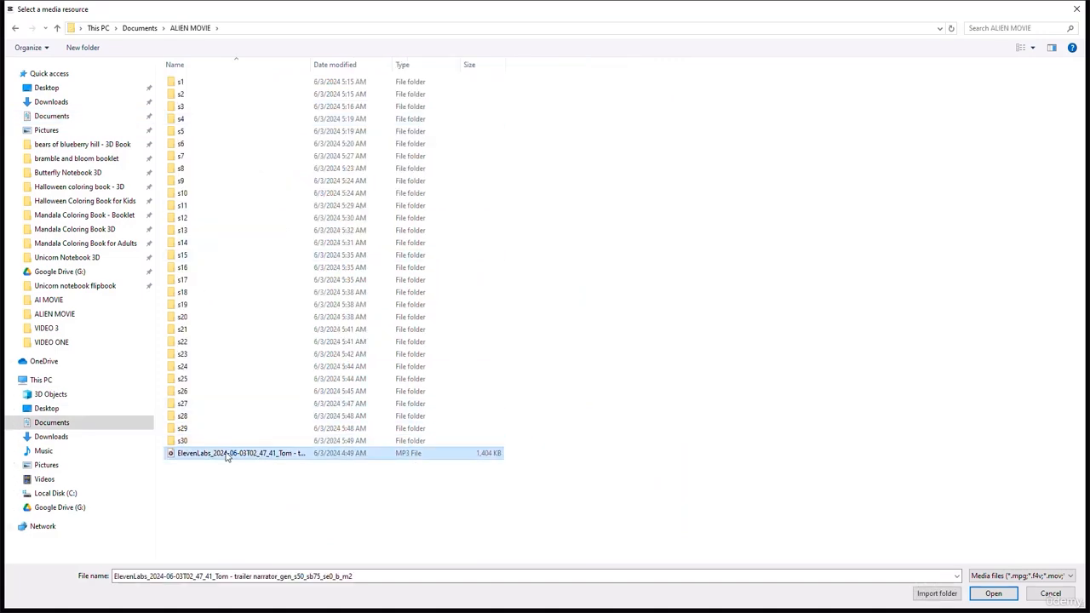
scroll(373, 528, down, 1)
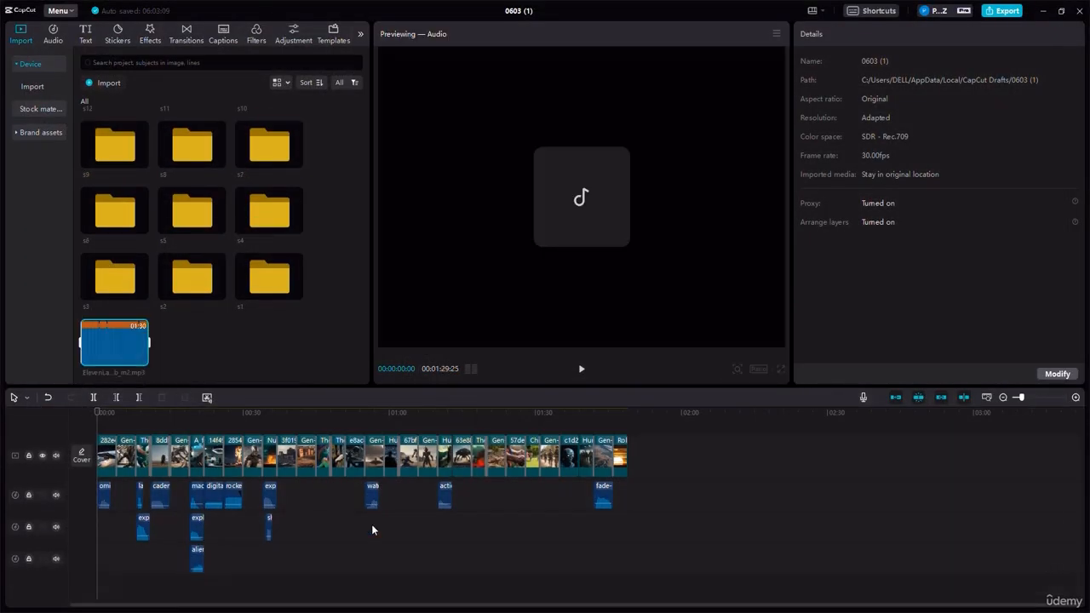
drag(128, 375, 144, 586)
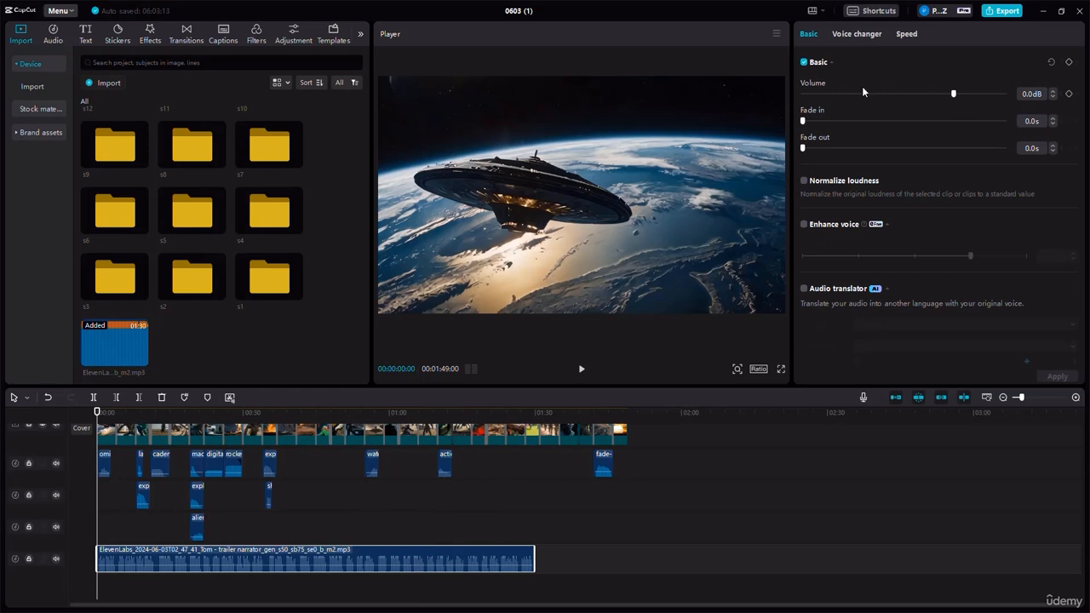
Step: Slow the narration clip down by setting its duration to 109 s
click(906, 34)
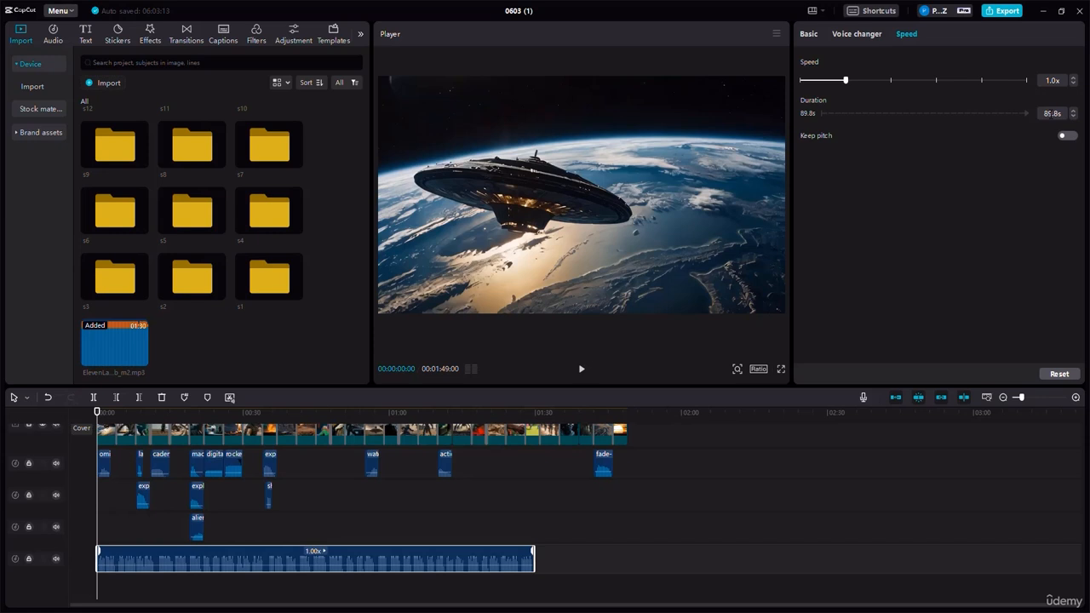
double_click(1056, 116)
text(99s)
key(Return)
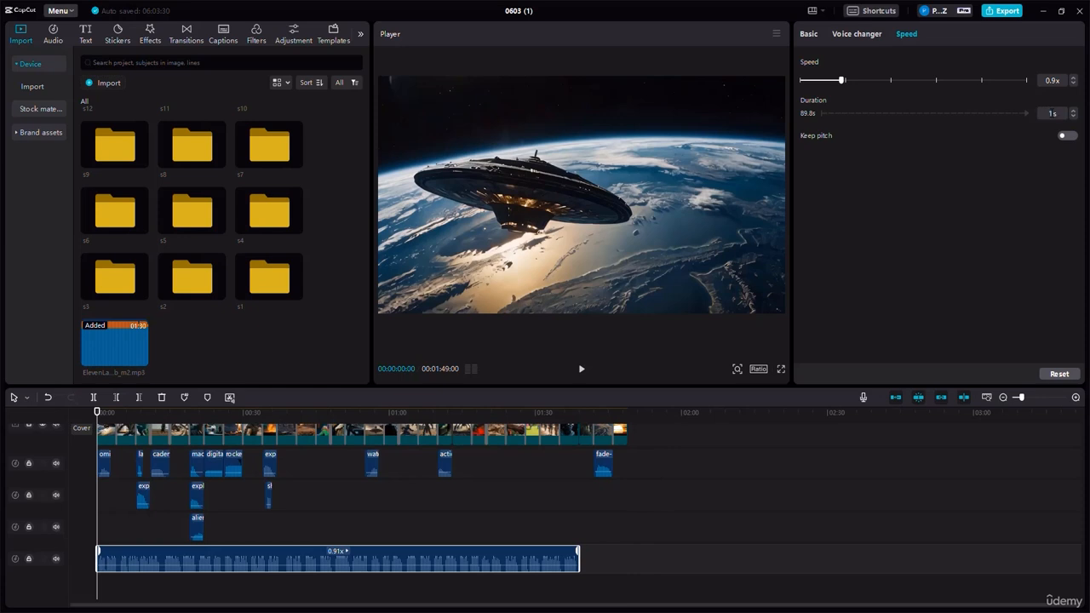
key(Return)
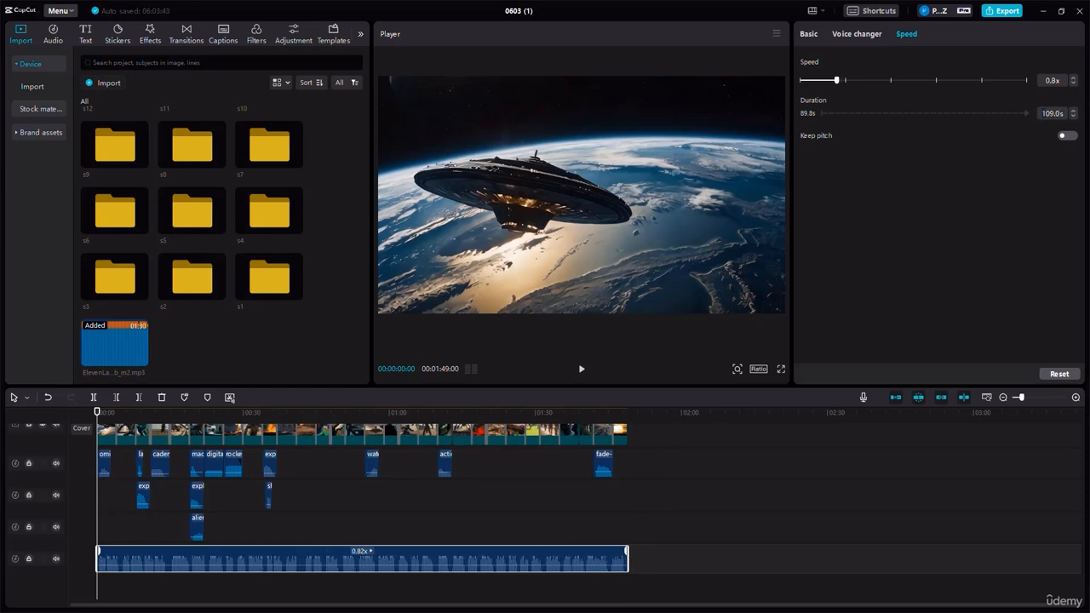
Step: Play the opening of the movie and review the video, sound effect and narration tracks along the timeline
click(584, 371)
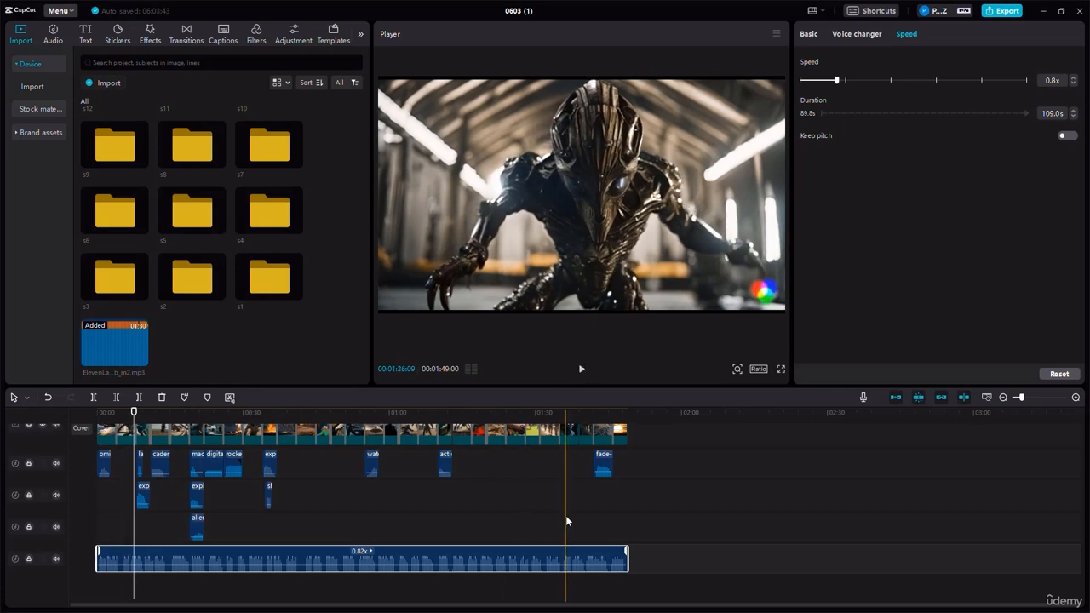
scroll(566, 515, up, 1)
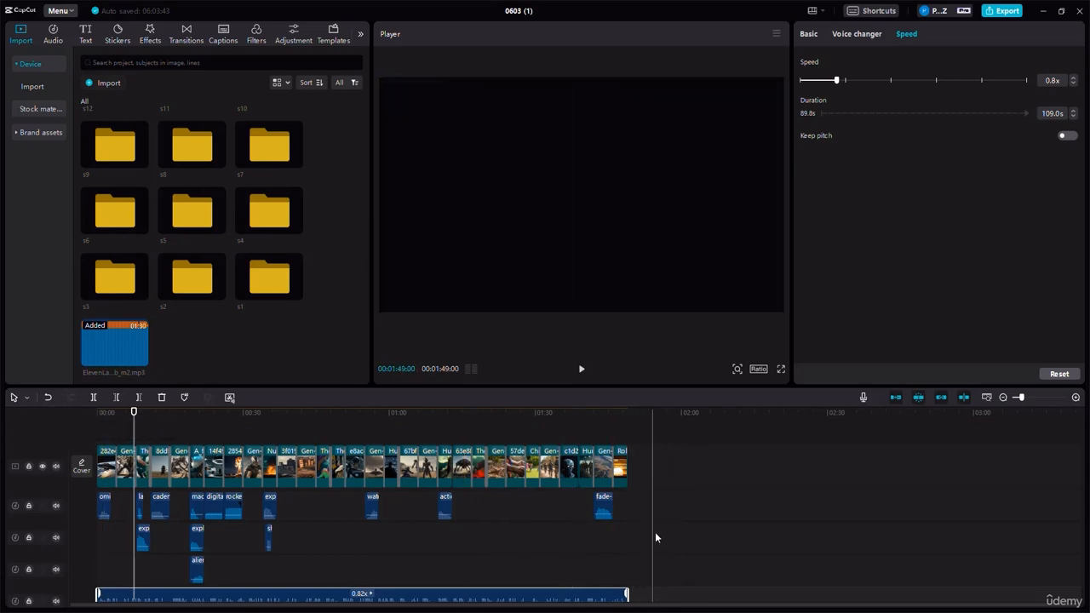
drag(673, 559, 82, 436)
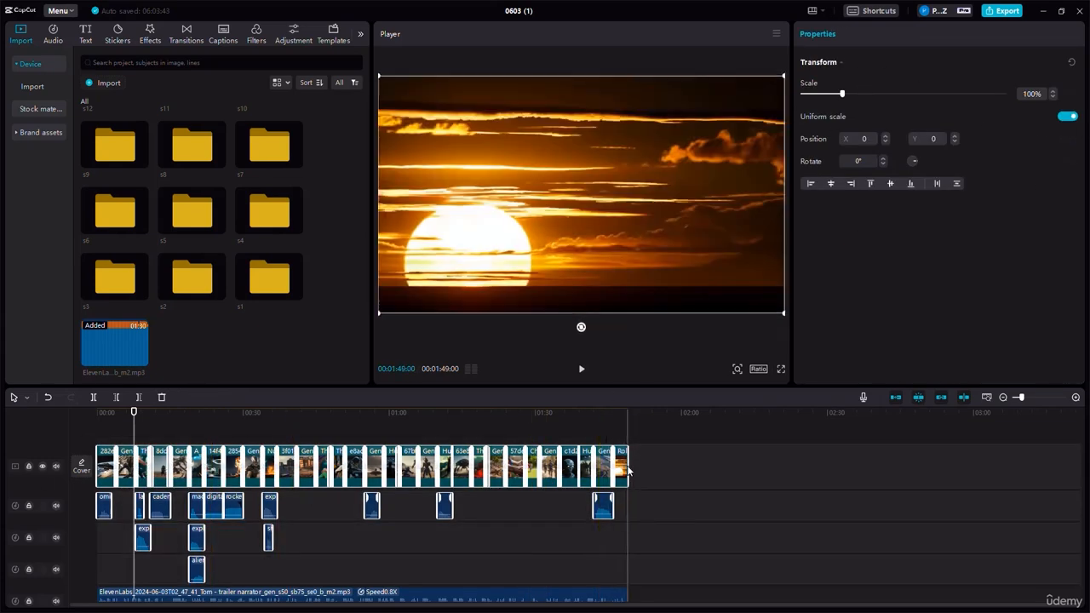
drag(668, 463, 84, 451)
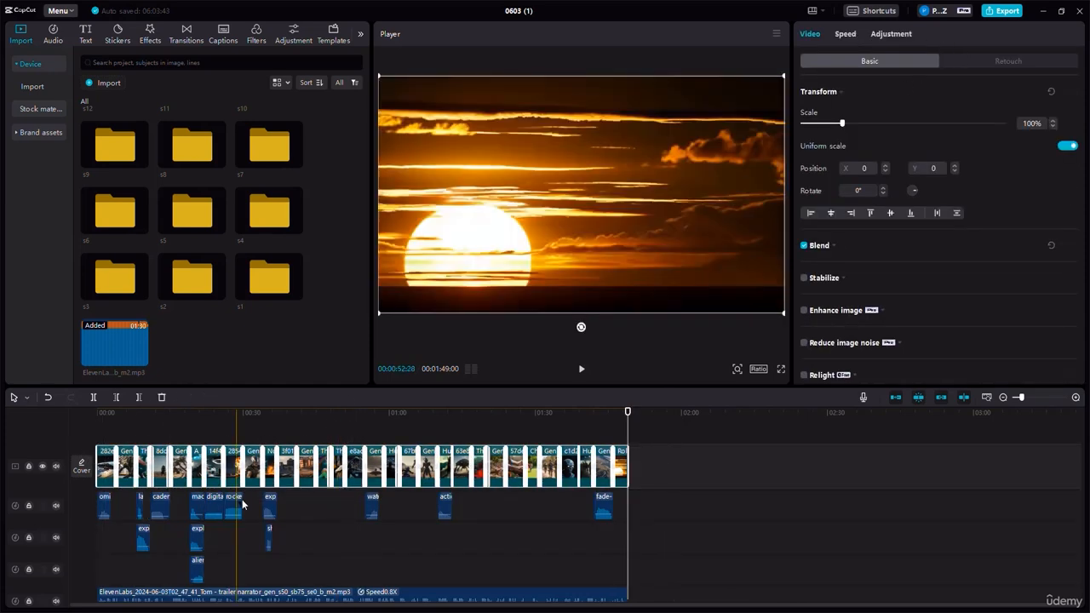
click(789, 504)
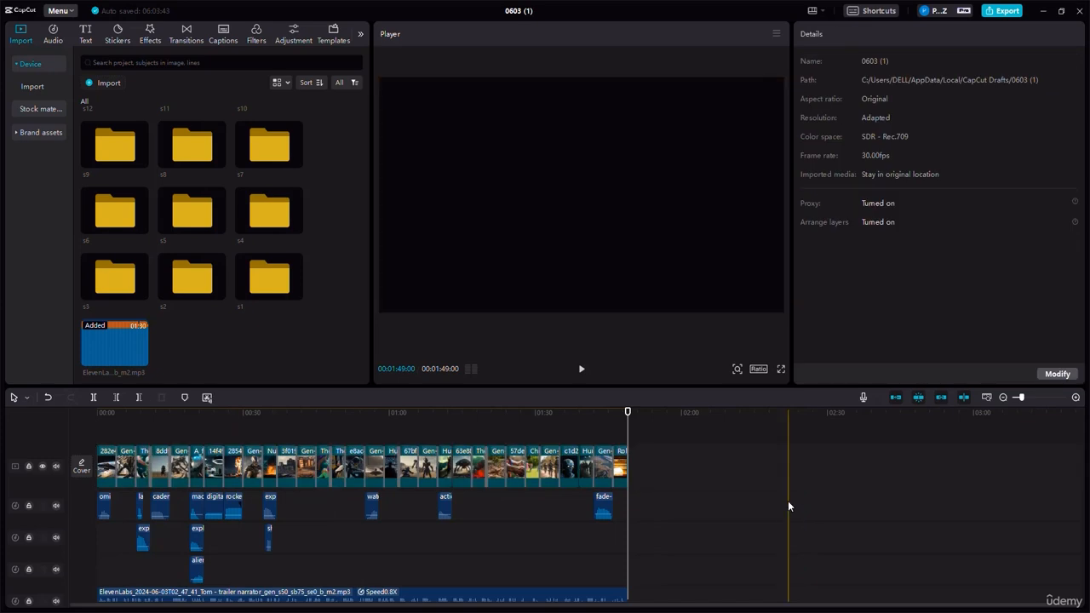
scroll(303, 568, down, 1)
click(298, 569)
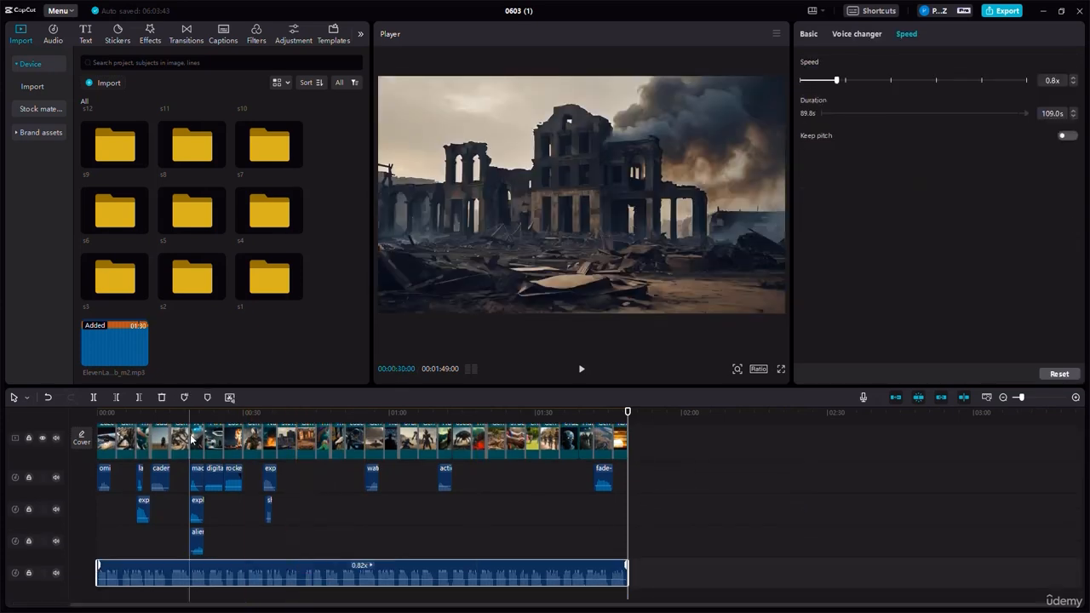
scroll(174, 477, up, 1)
scroll(446, 527, down, 1)
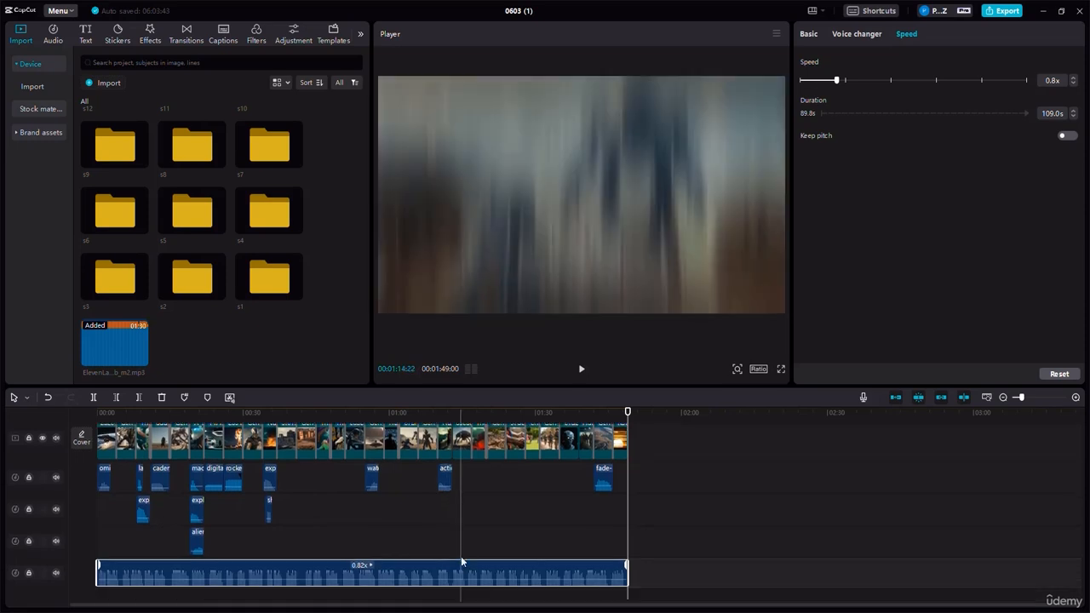
Step: Try enhancing the voice of the narration clip at an intensity of 100
click(809, 34)
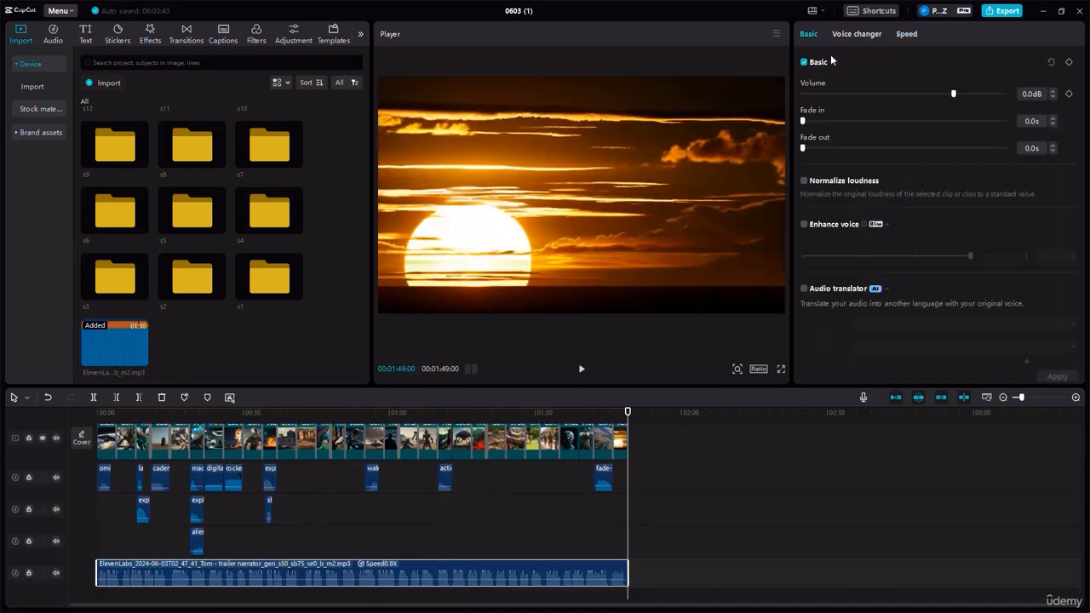
click(804, 225)
drag(979, 256, 1026, 256)
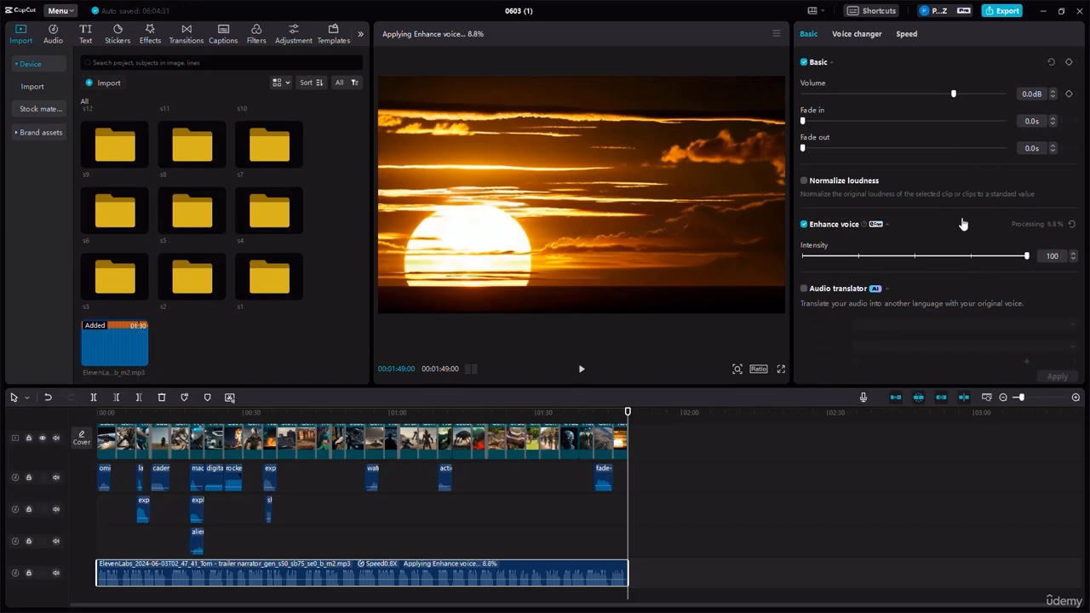
Step: Add a custom adjustment layer above the video track at the start of the timeline
click(117, 415)
click(88, 413)
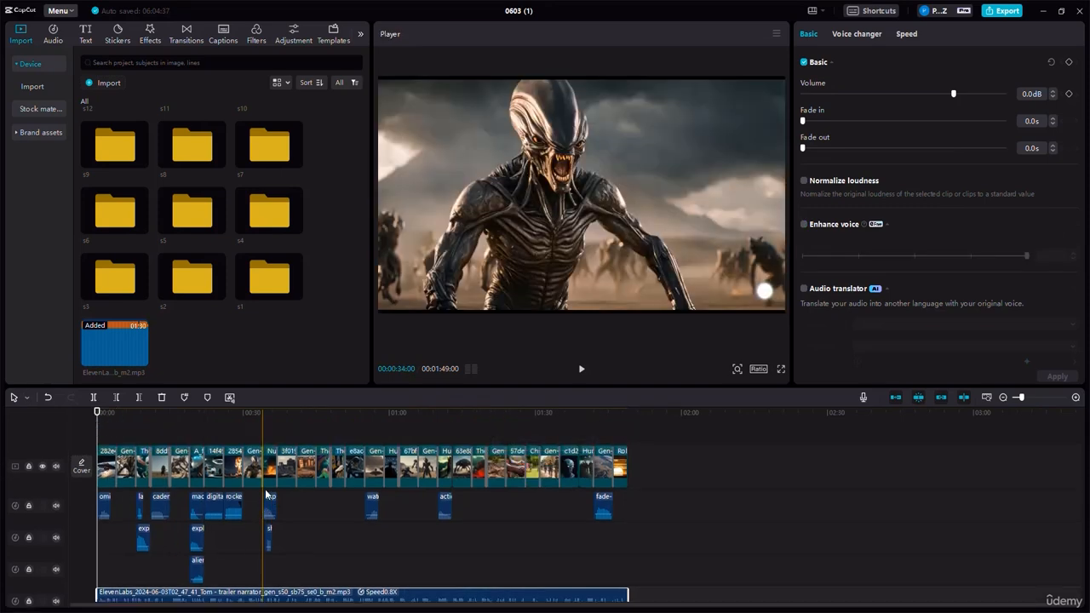
click(289, 38)
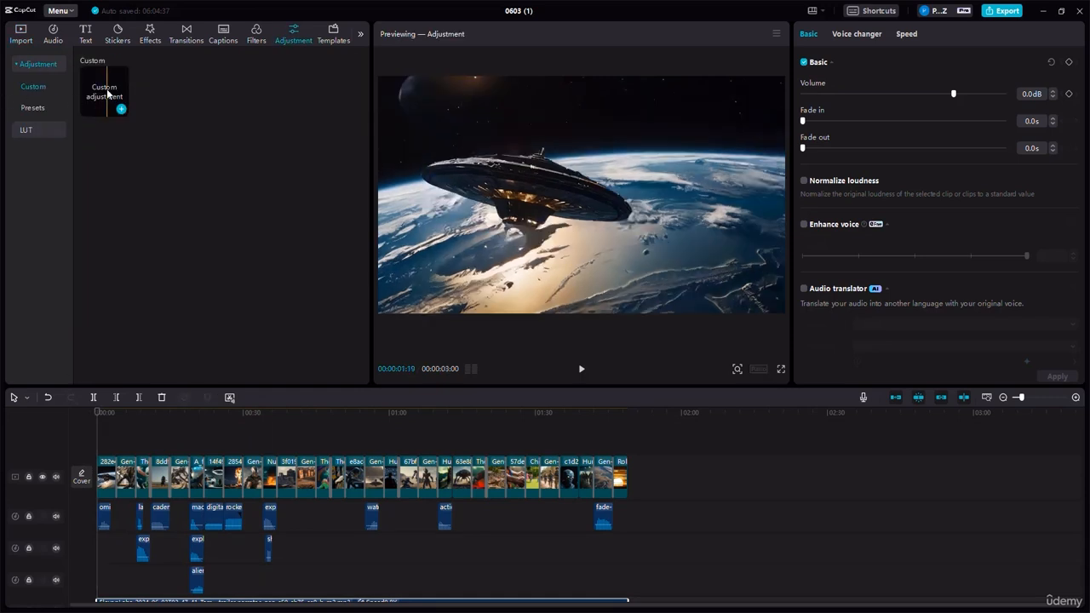
drag(104, 92, 112, 451)
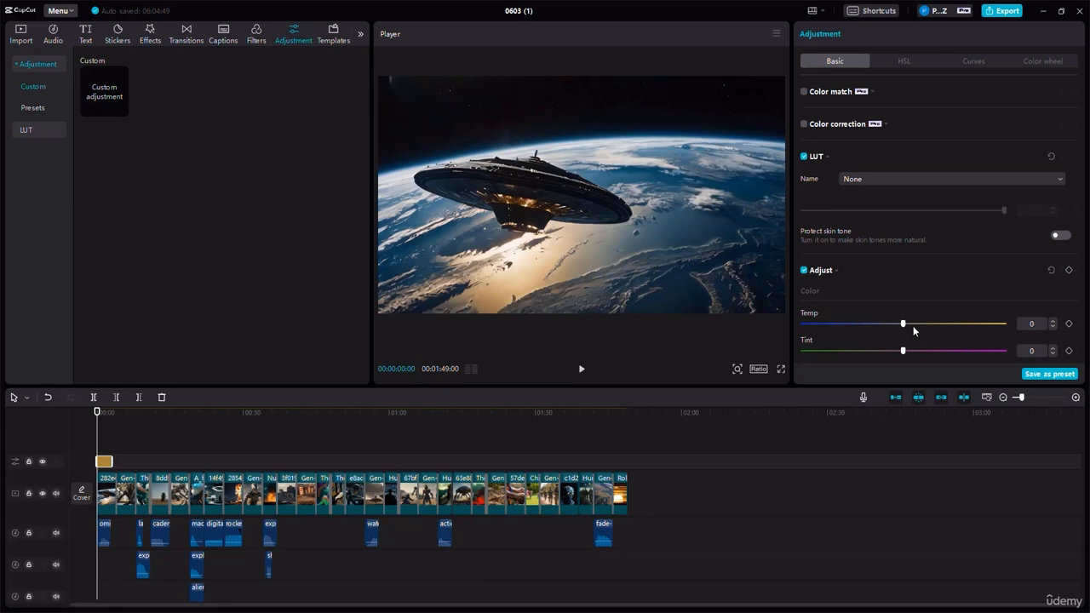
Step: Set the adjustment layer's temperature, tint and saturation to 5 each
click(913, 351)
scroll(911, 353, down, 1)
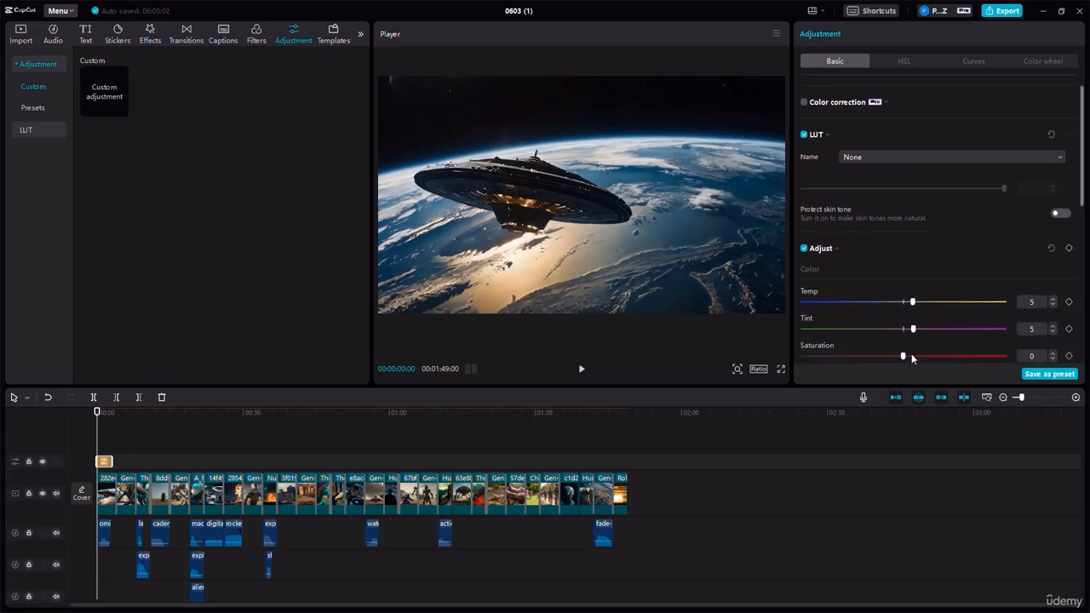
click(912, 335)
scroll(911, 333, down, 1)
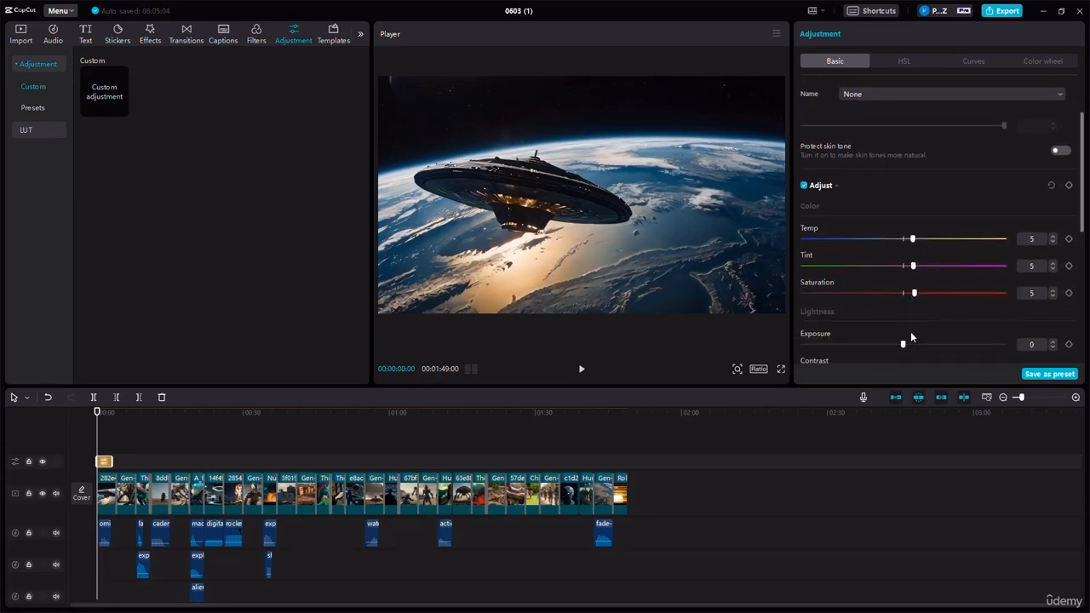
Step: Set the adjustment layer's exposure and contrast to 7, highlight and shadow to 6, whites to 3, blacks to -5 and brilliance to 5
click(915, 344)
scroll(915, 344, down, 1)
click(916, 330)
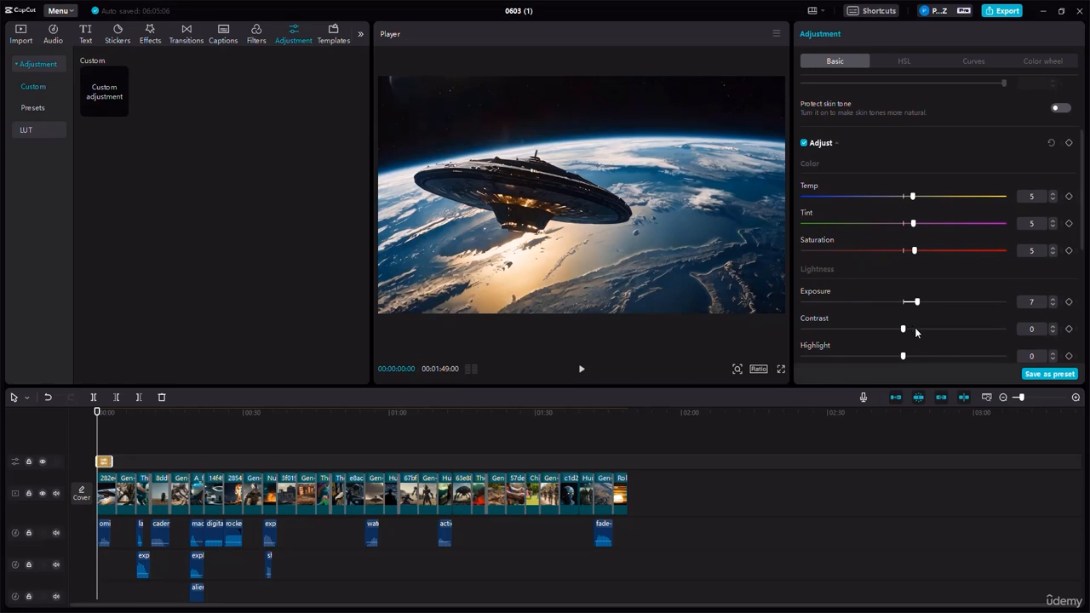
scroll(917, 323, down, 1)
click(916, 313)
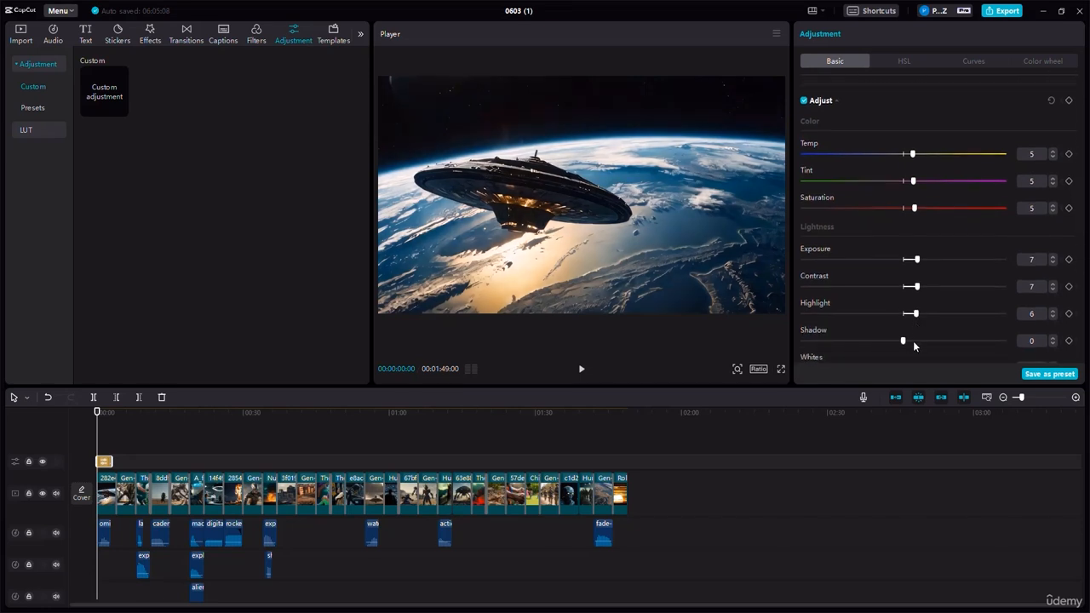
click(912, 341)
scroll(911, 298, down, 5)
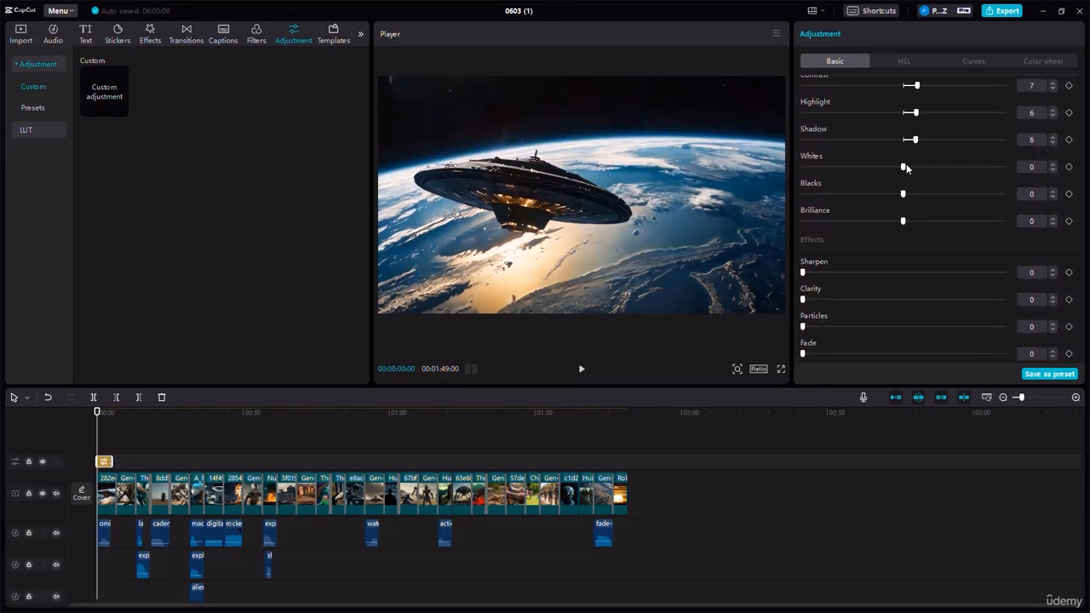
click(907, 167)
click(896, 194)
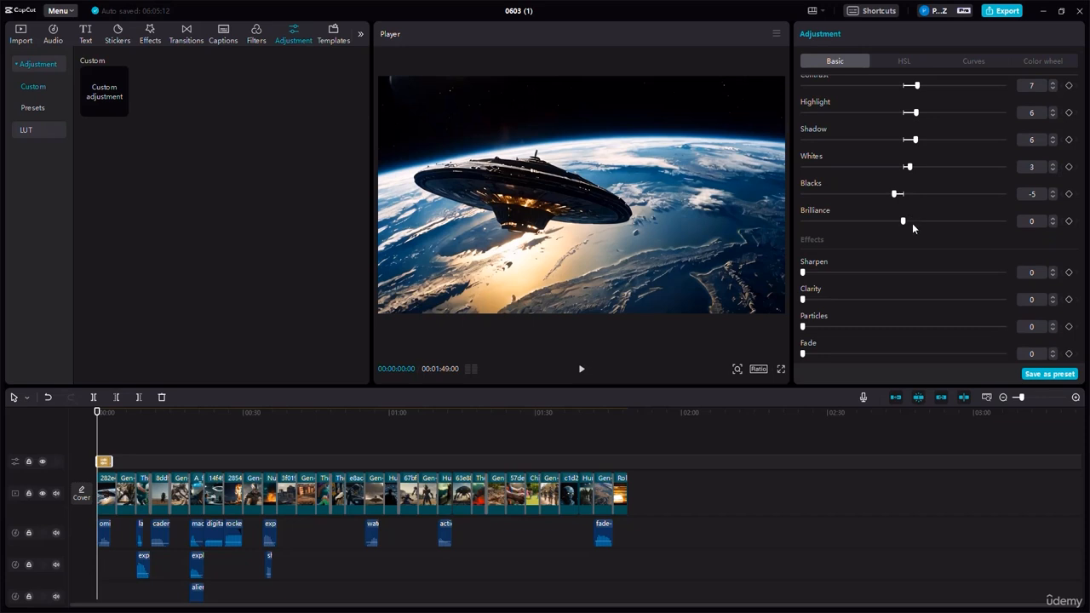
Step: Set the adjustment layer's sharpen to 24, clarity to 26 and vignette to 20, with fade at 0
click(851, 273)
click(852, 300)
click(878, 354)
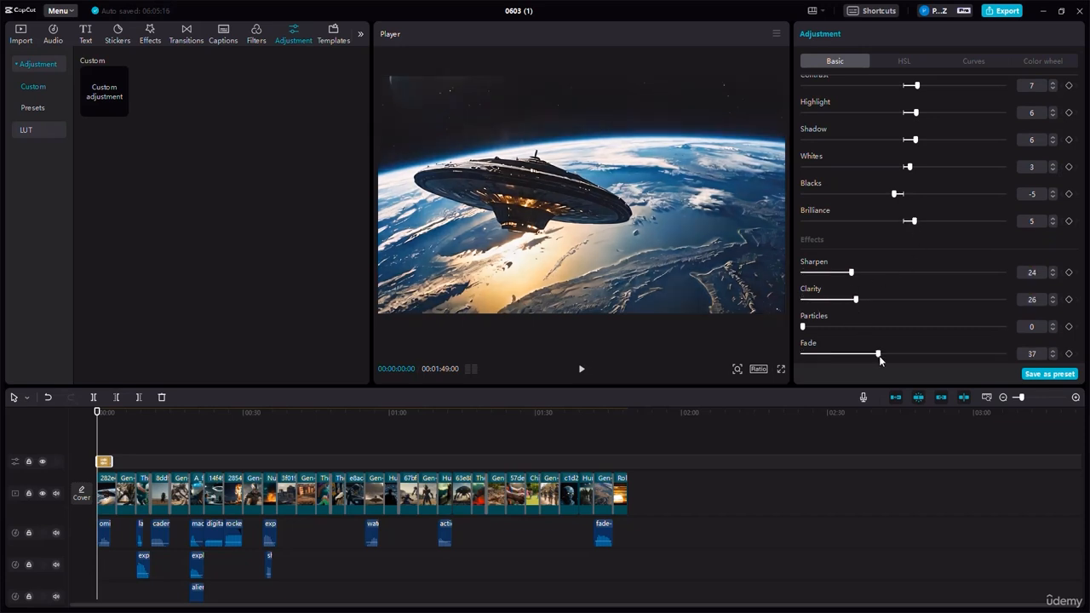
drag(843, 358, 760, 362)
scroll(894, 312, down, 1)
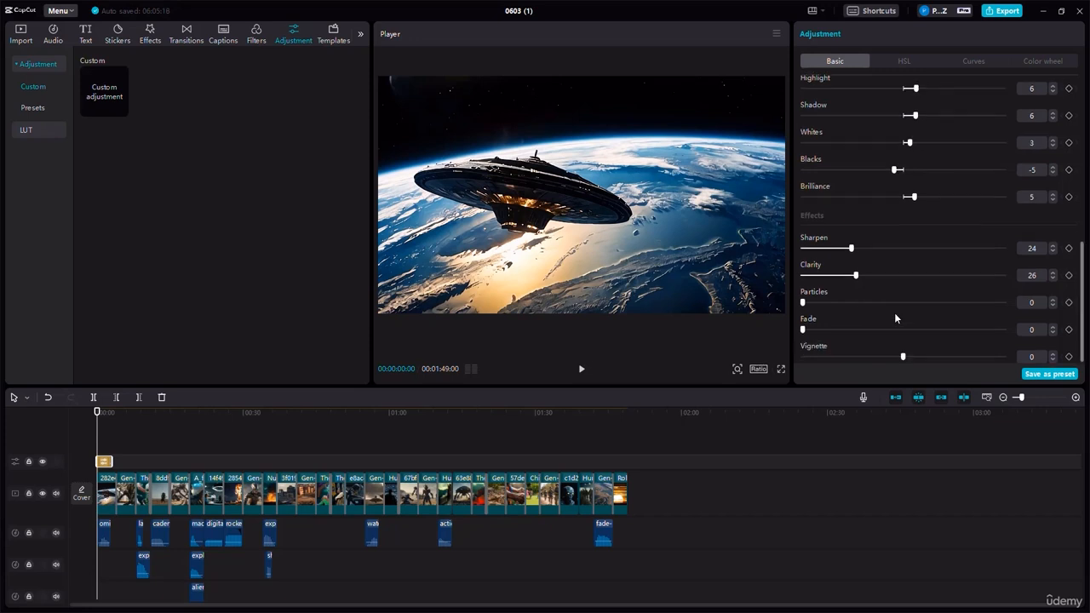
drag(923, 360, 941, 360)
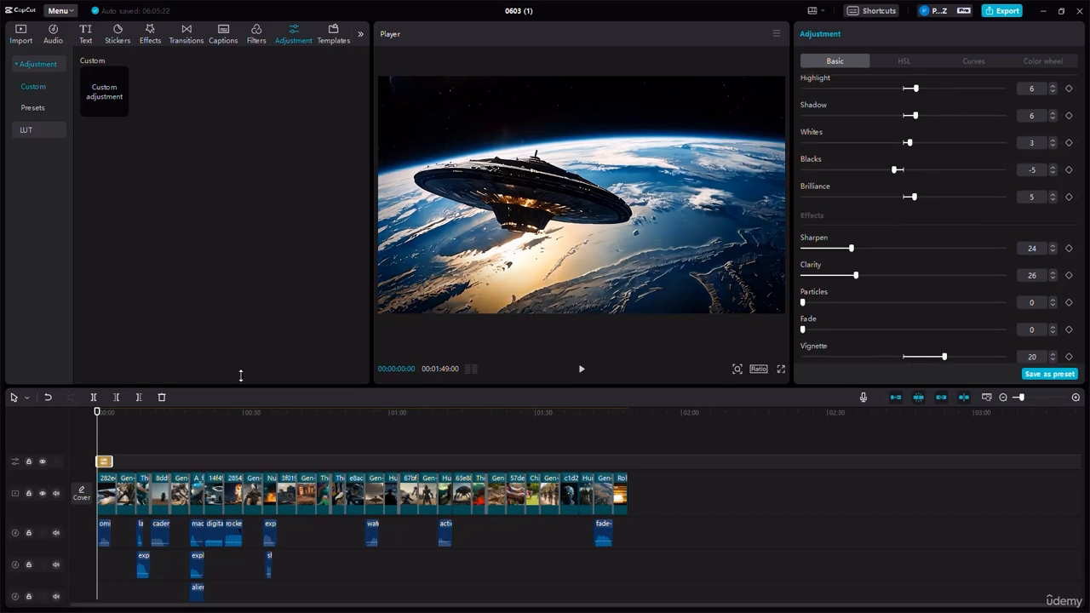
Step: Extend the adjustment layer to the end of the movie so it covers every video clip
drag(115, 462, 428, 462)
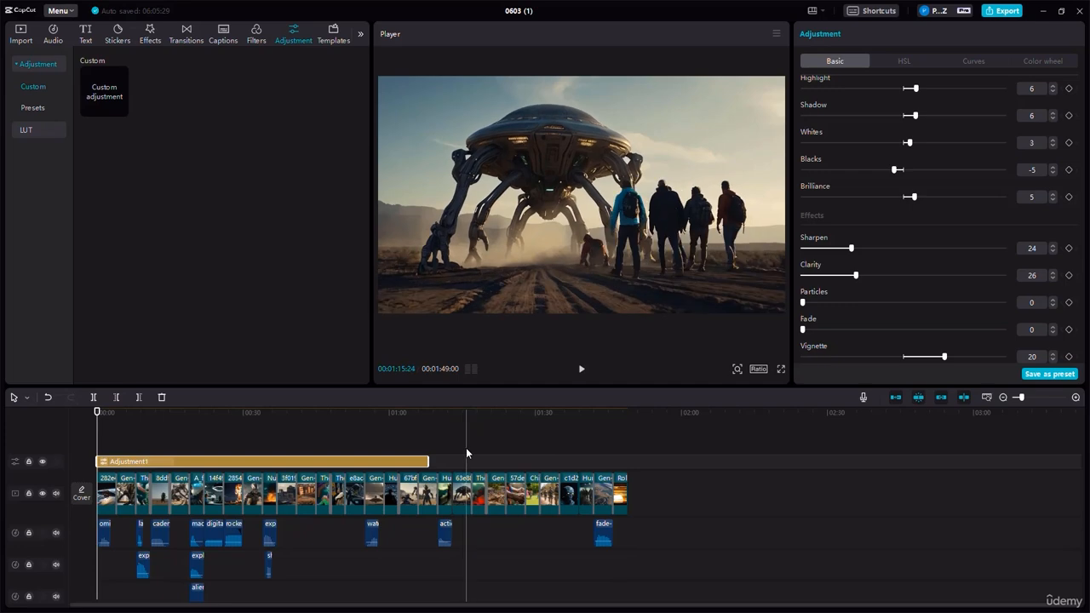
drag(439, 462, 280, 502)
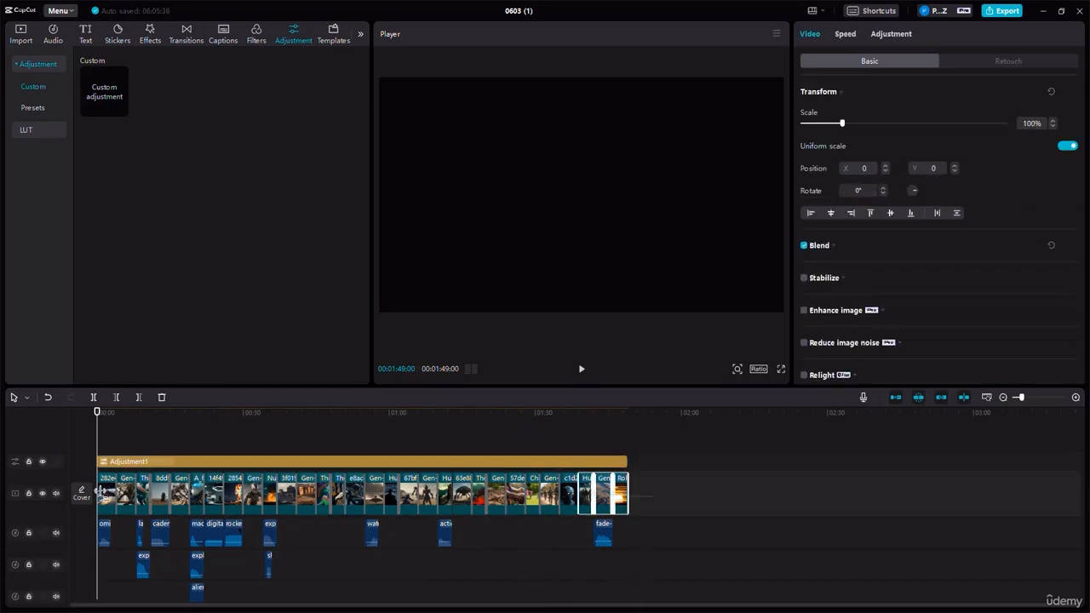
Step: Select all clips on the main video track and scale them to 118%
drag(99, 492, 99, 492)
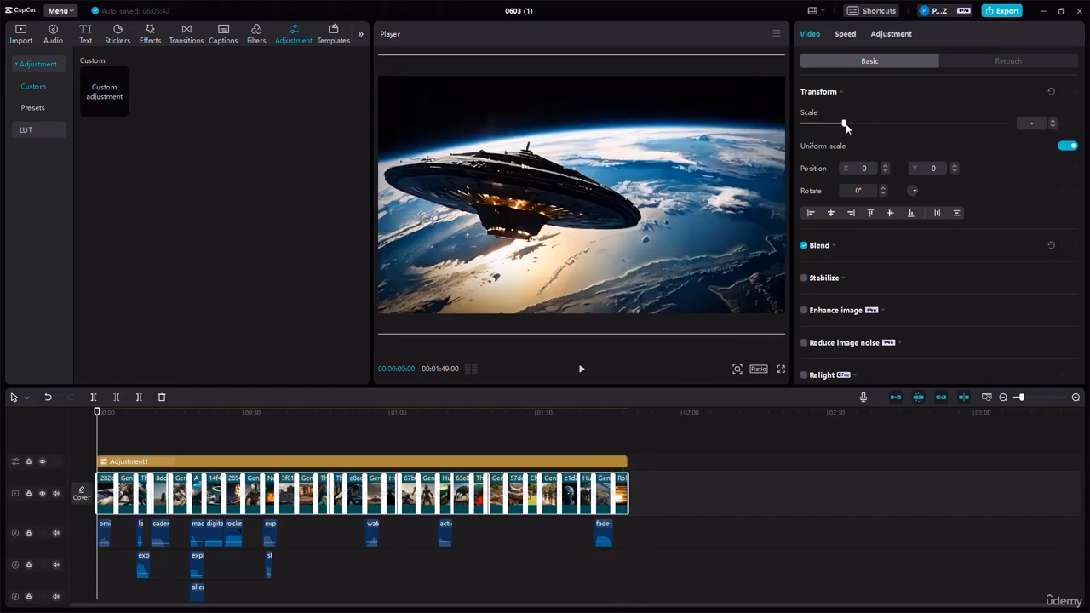
drag(845, 123, 850, 126)
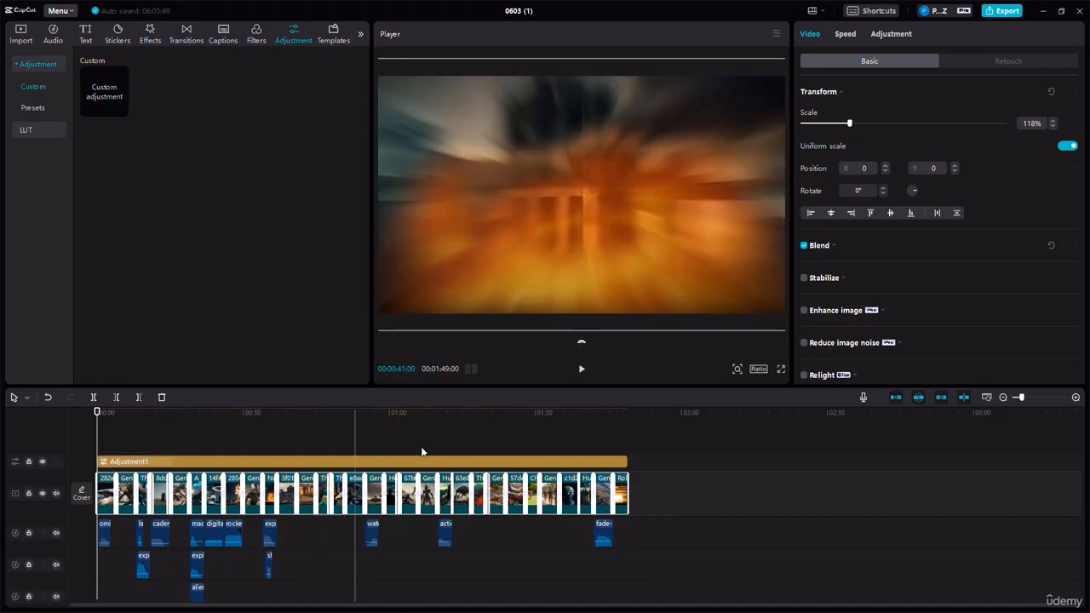
click(682, 495)
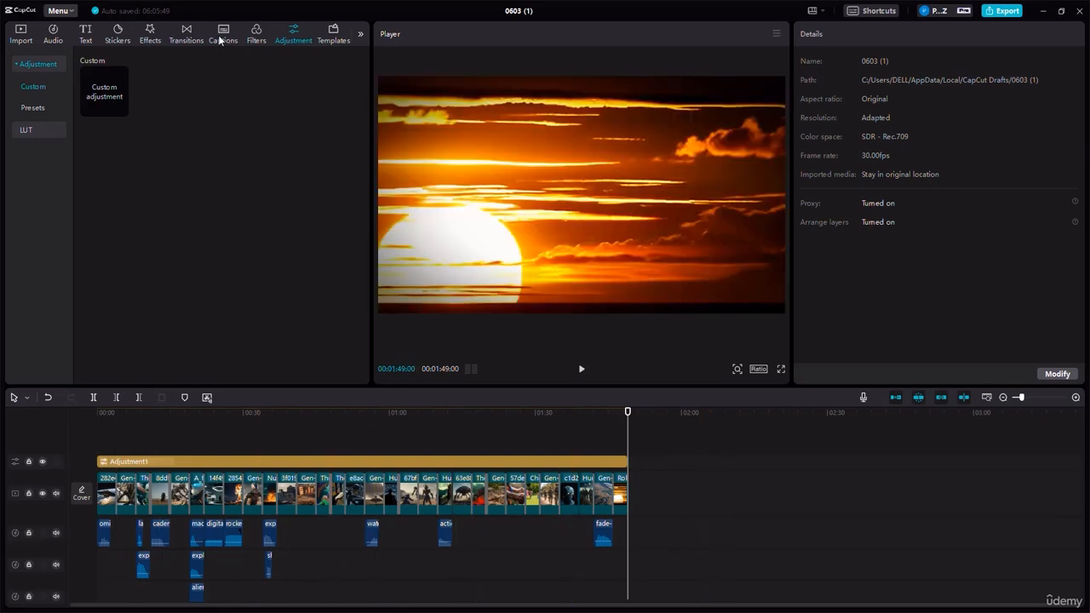
Step: Add the Glitch video effect over the entire length of the movie
click(148, 38)
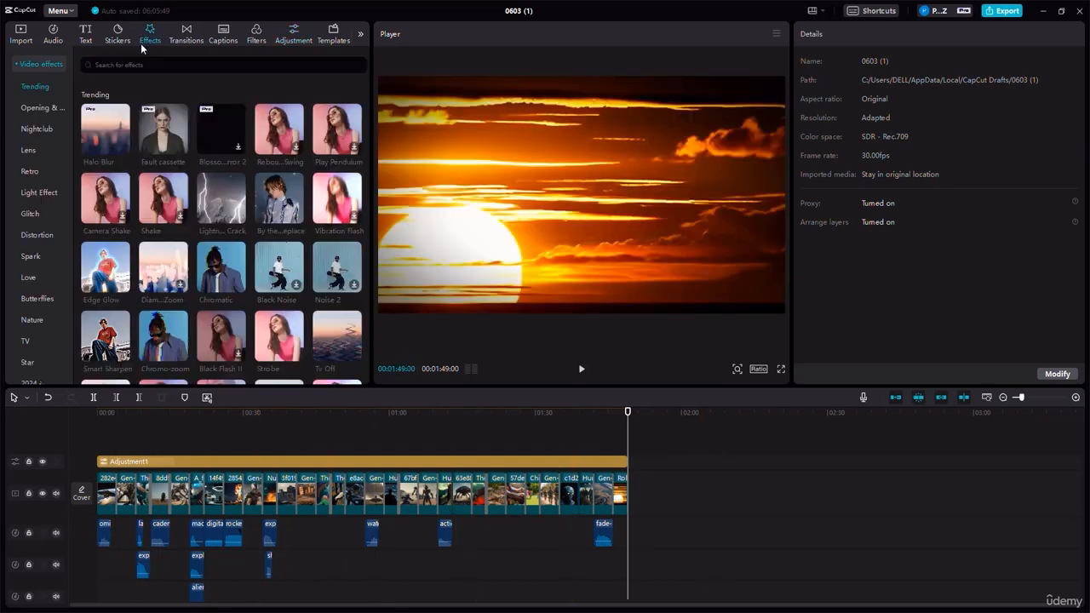
click(39, 214)
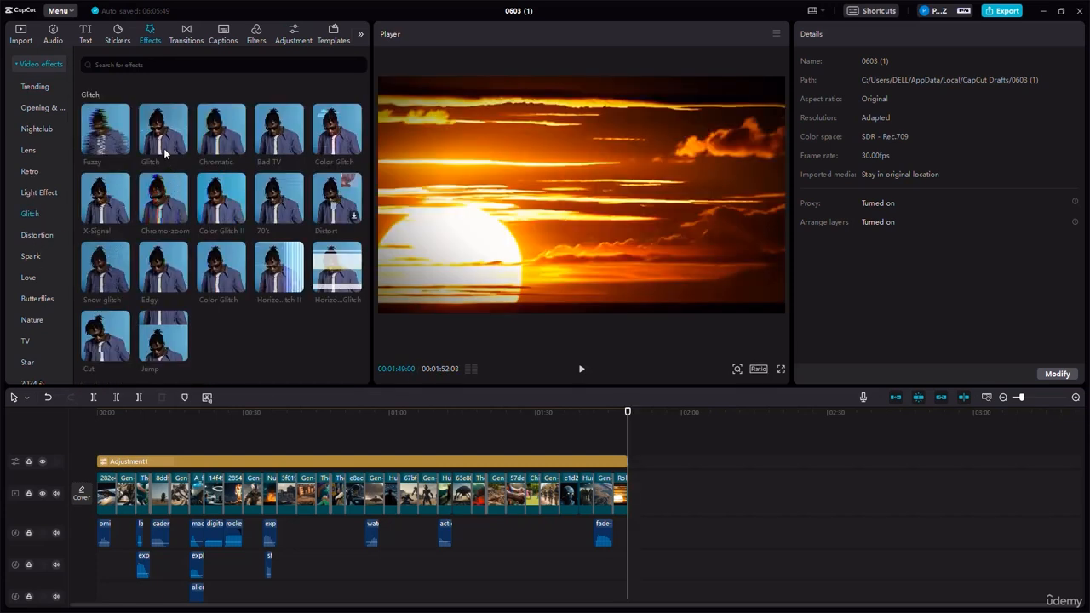
drag(160, 143, 629, 475)
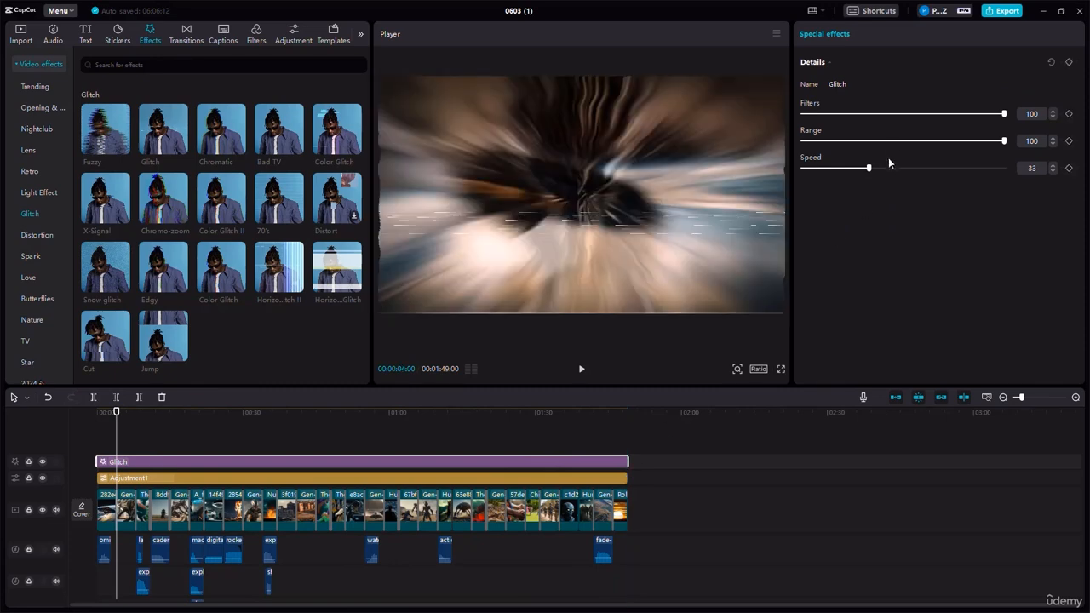
Step: Set the Glitch effect's filters to 16, range to 18 and speed to 10
click(850, 141)
click(844, 113)
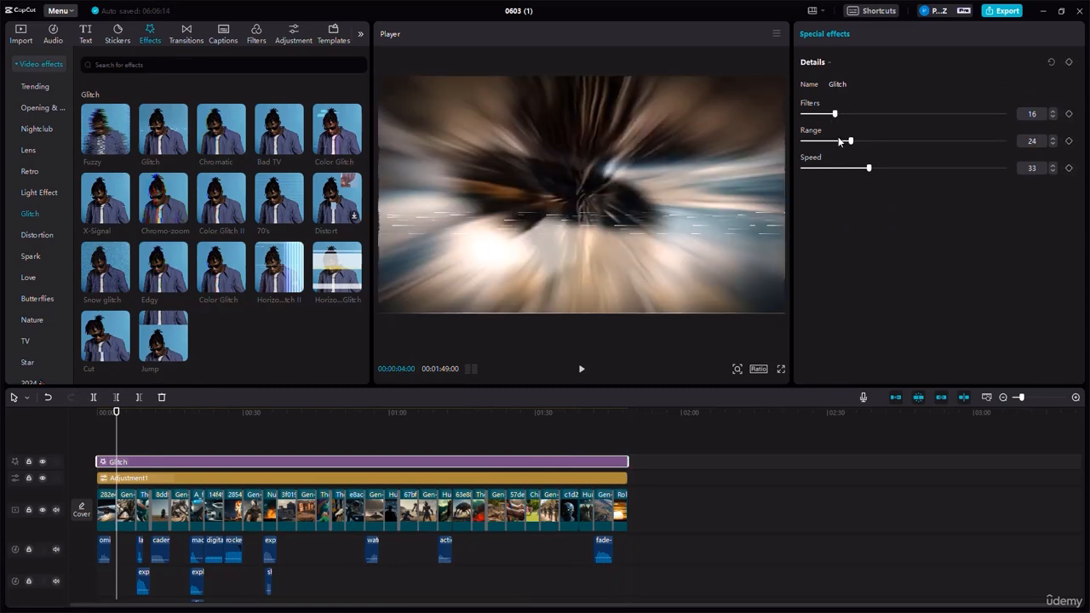
click(822, 168)
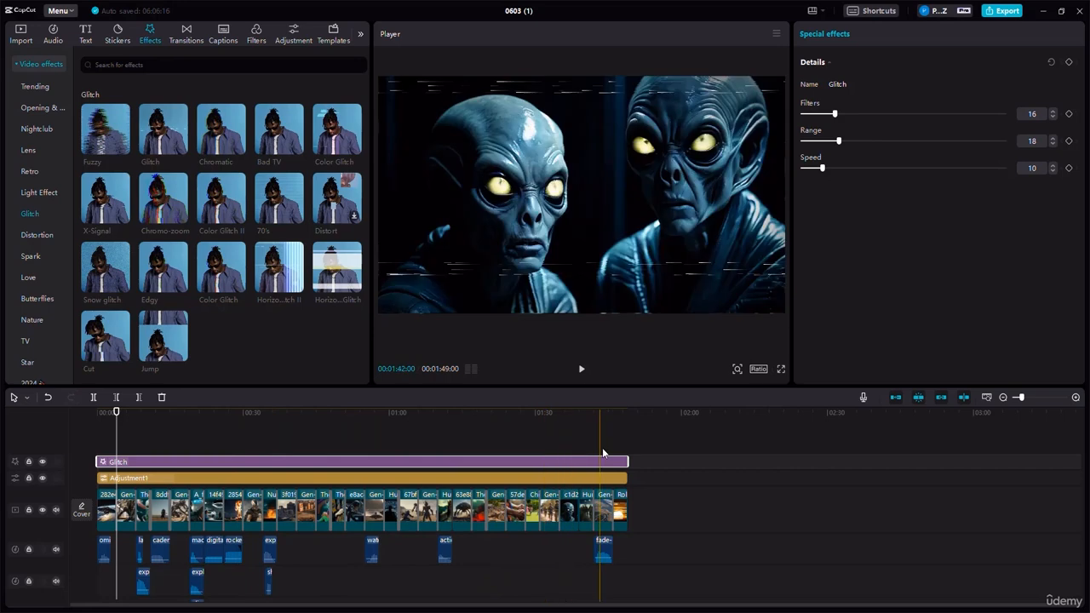
Step: Generate automatic English captions for the movie's narration
click(226, 35)
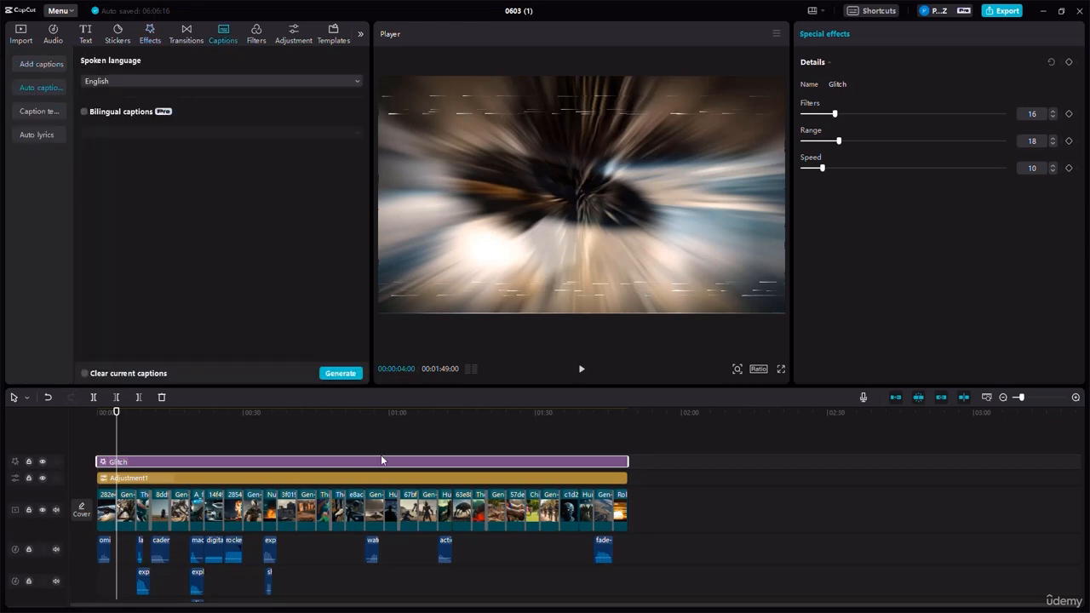
click(338, 374)
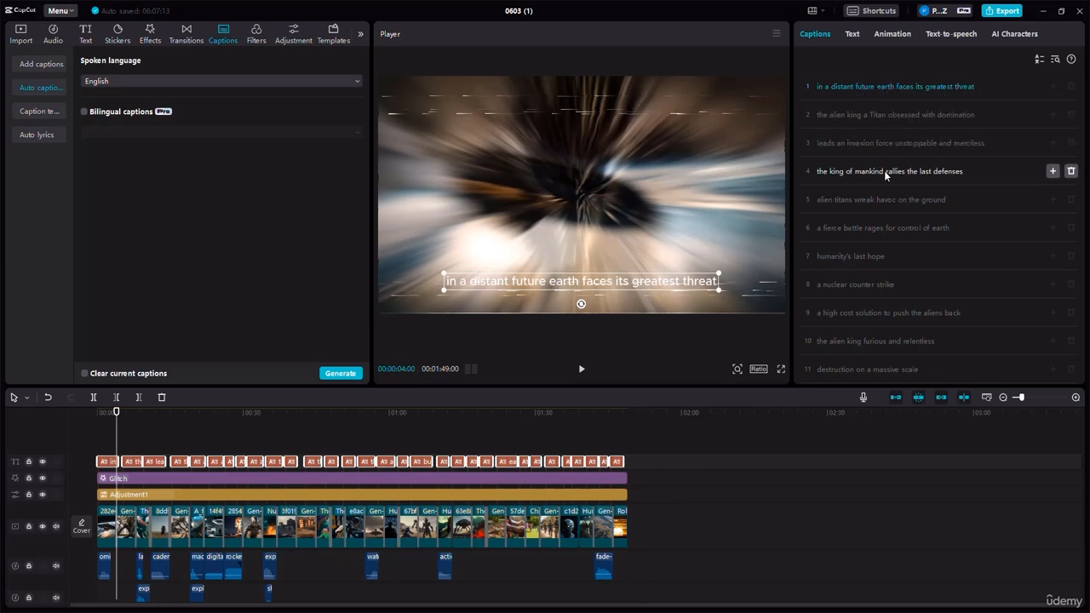
Step: Review the wording of the generated caption lines, checking the lines about humanity standing united and a New Hope for the future
scroll(870, 182, down, 6)
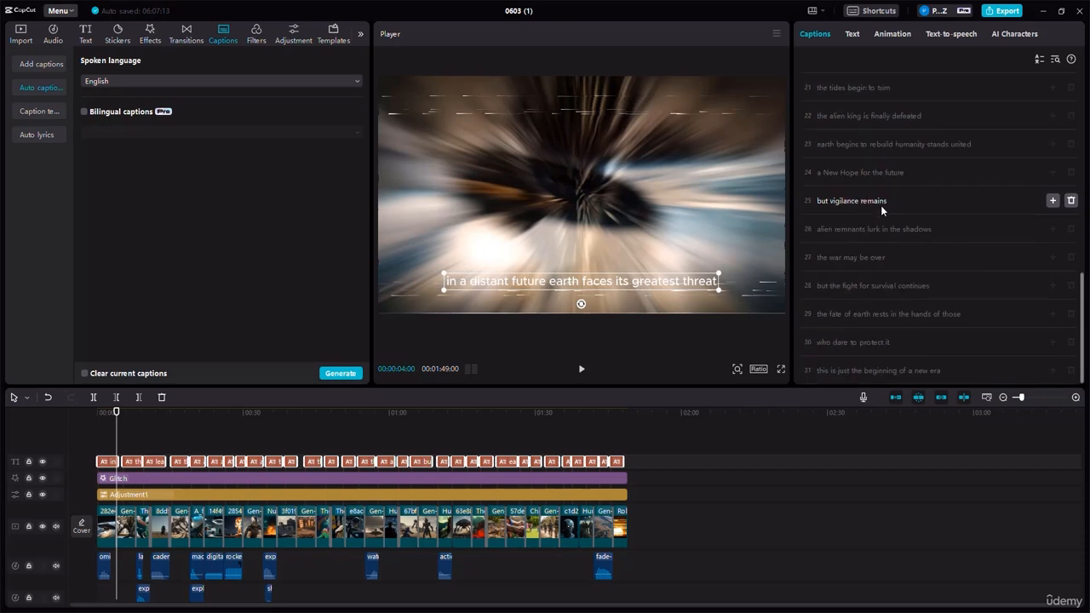
double_click(848, 175)
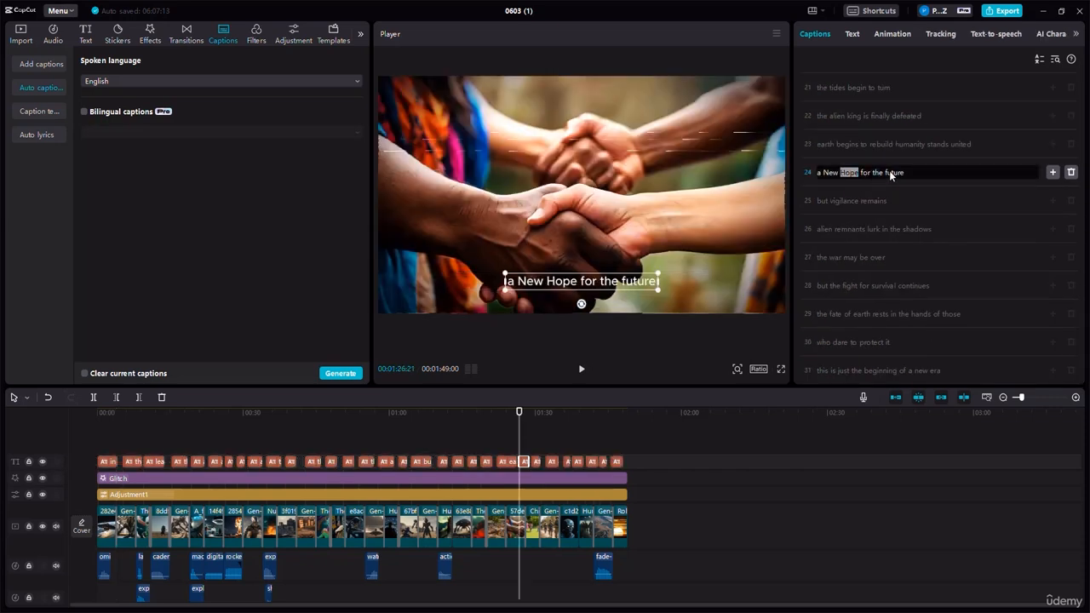
click(904, 149)
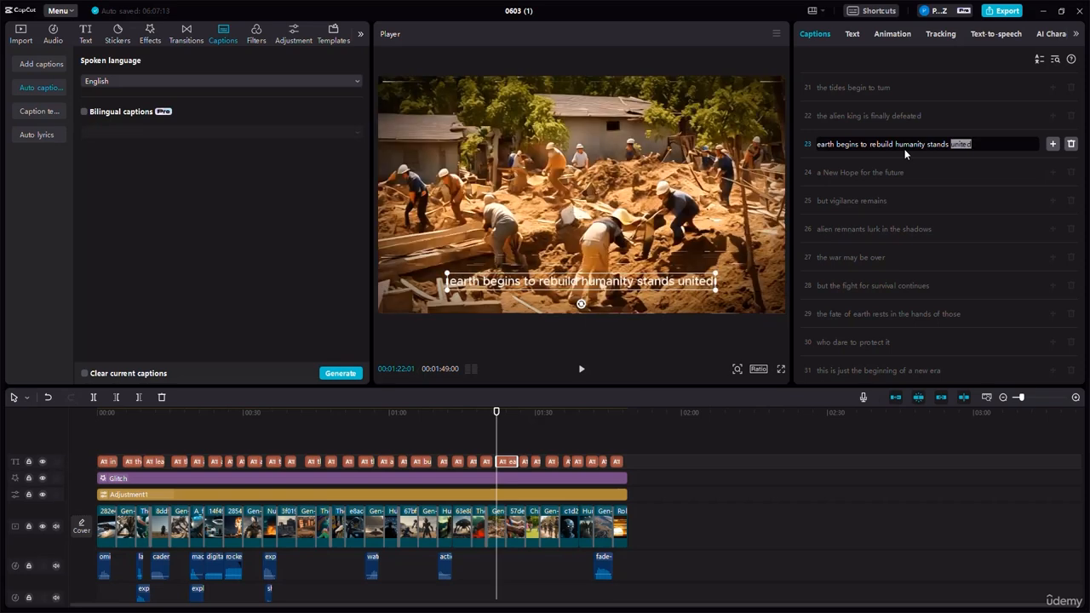
double_click(968, 147)
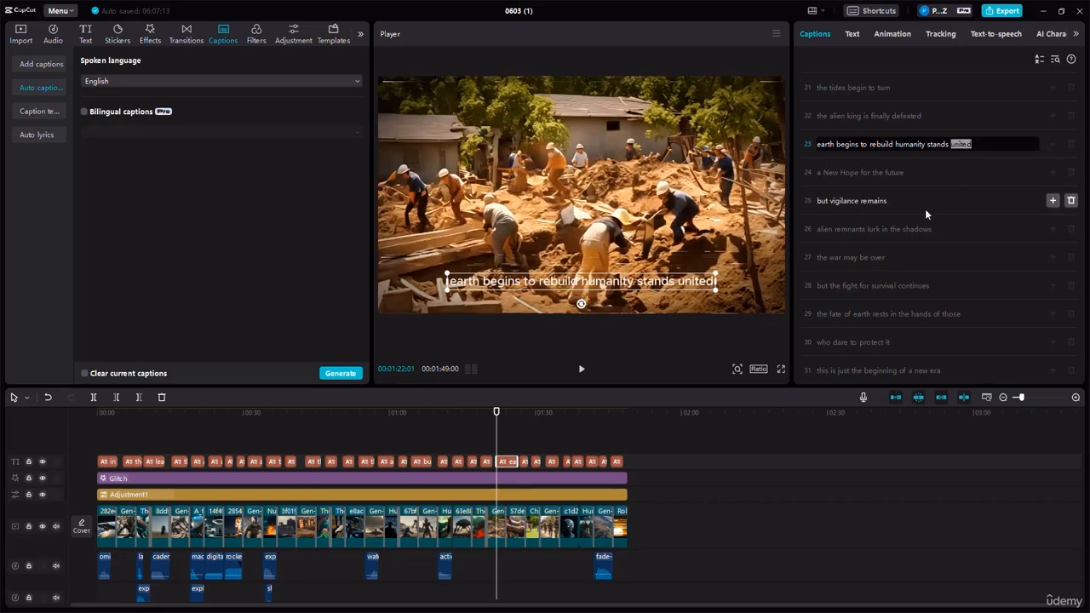
scroll(929, 207, up, 3)
scroll(933, 209, up, 4)
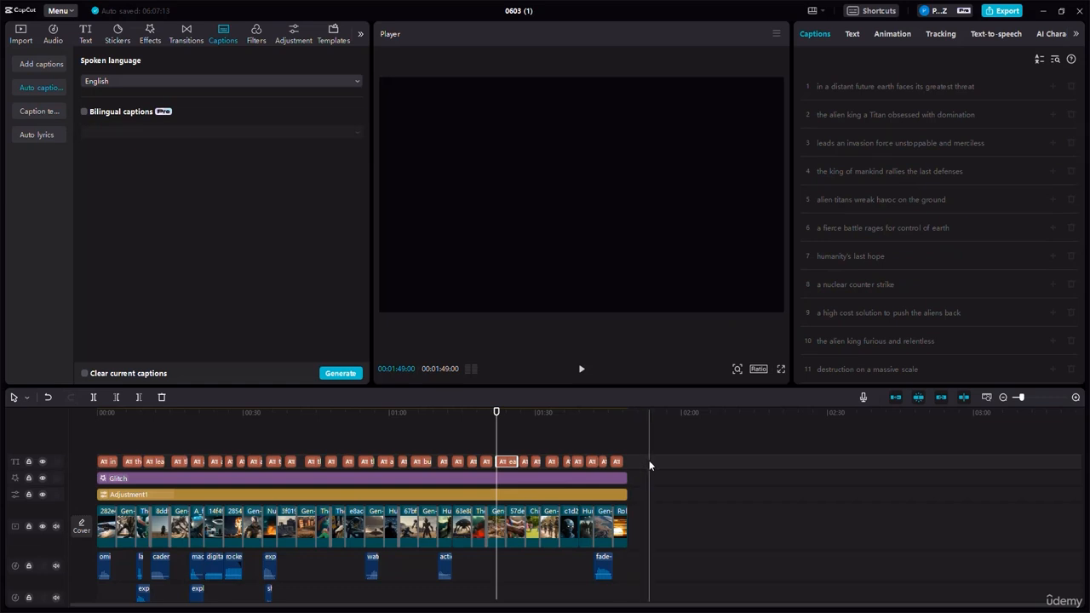
Step: Apply the uppercase text template with a white highlighted word among grey words to all captions in the timeline
drag(639, 460, 99, 458)
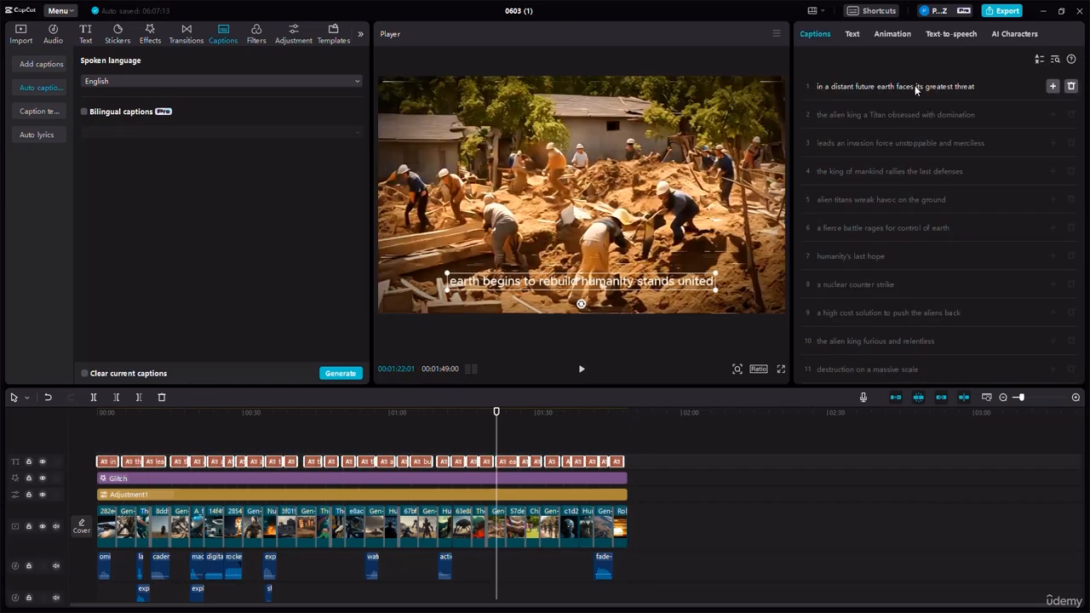
click(853, 34)
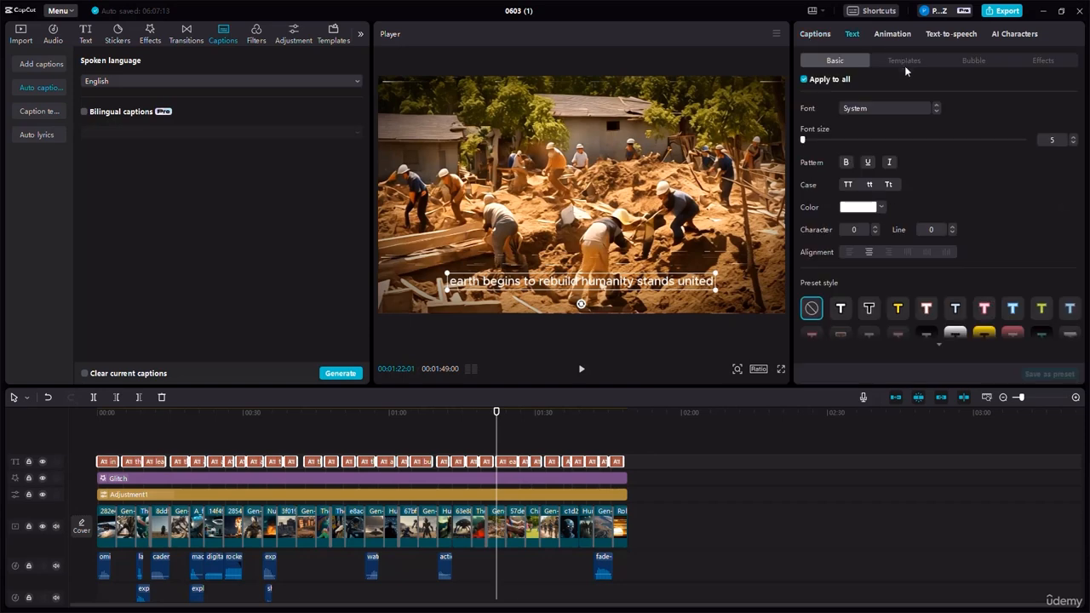
click(907, 61)
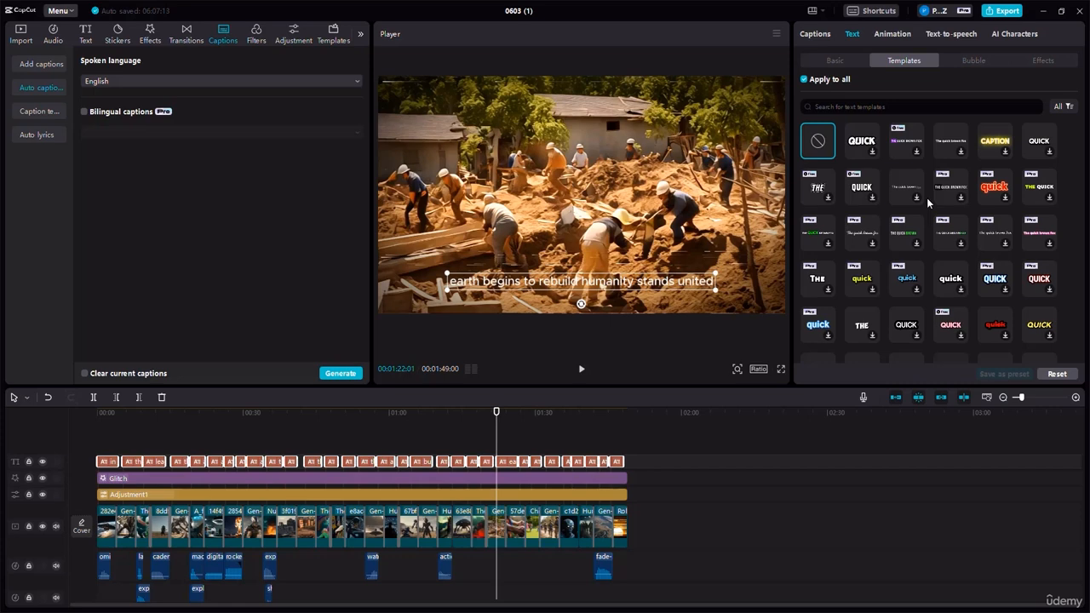
click(905, 143)
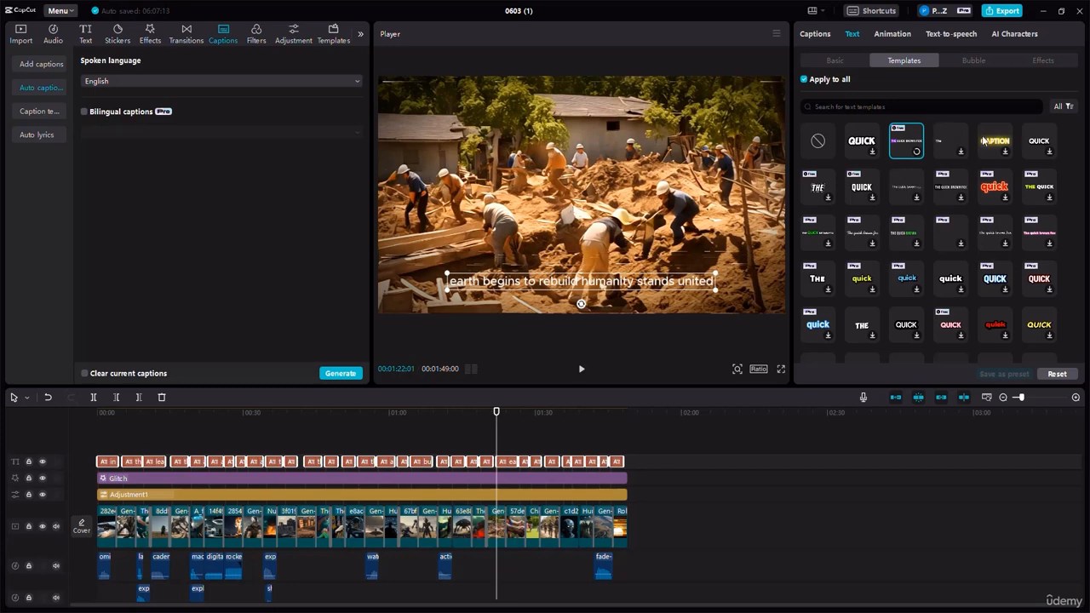
scroll(920, 214, down, 2)
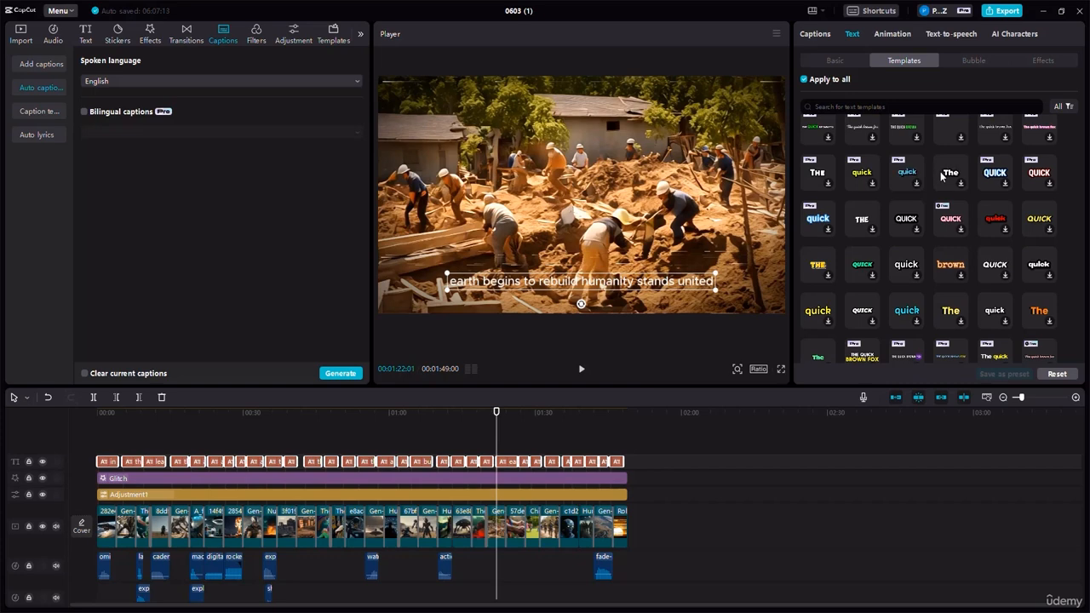
scroll(1008, 236, down, 2)
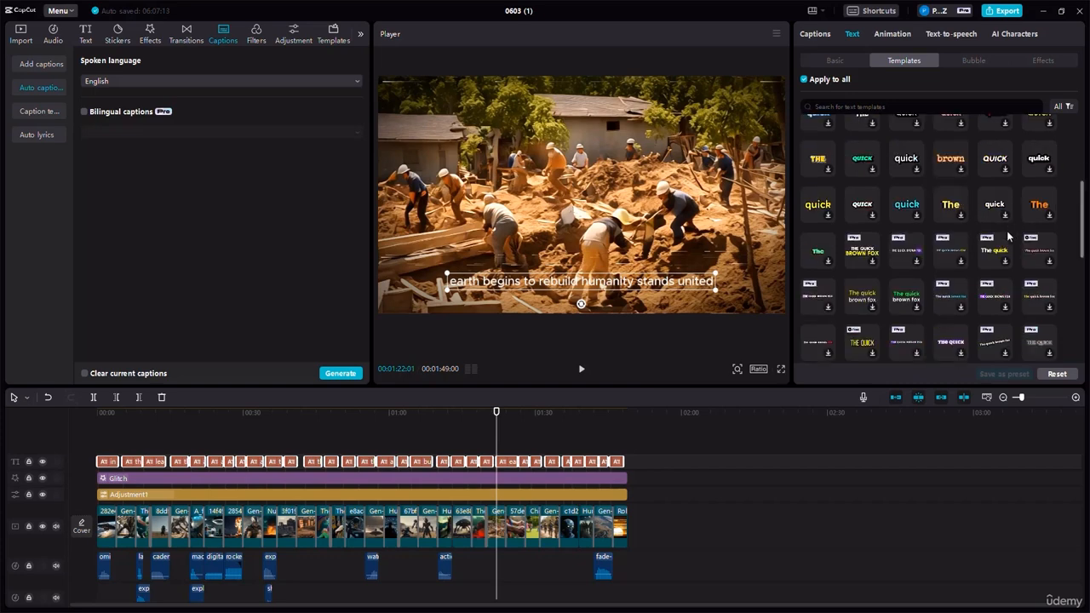
scroll(999, 244, down, 2)
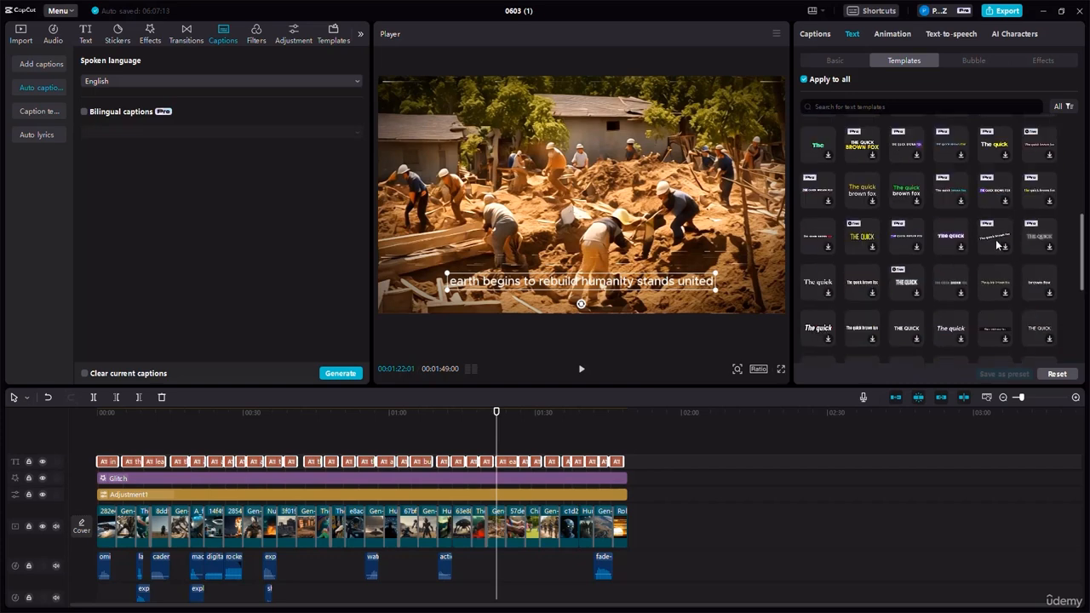
click(953, 282)
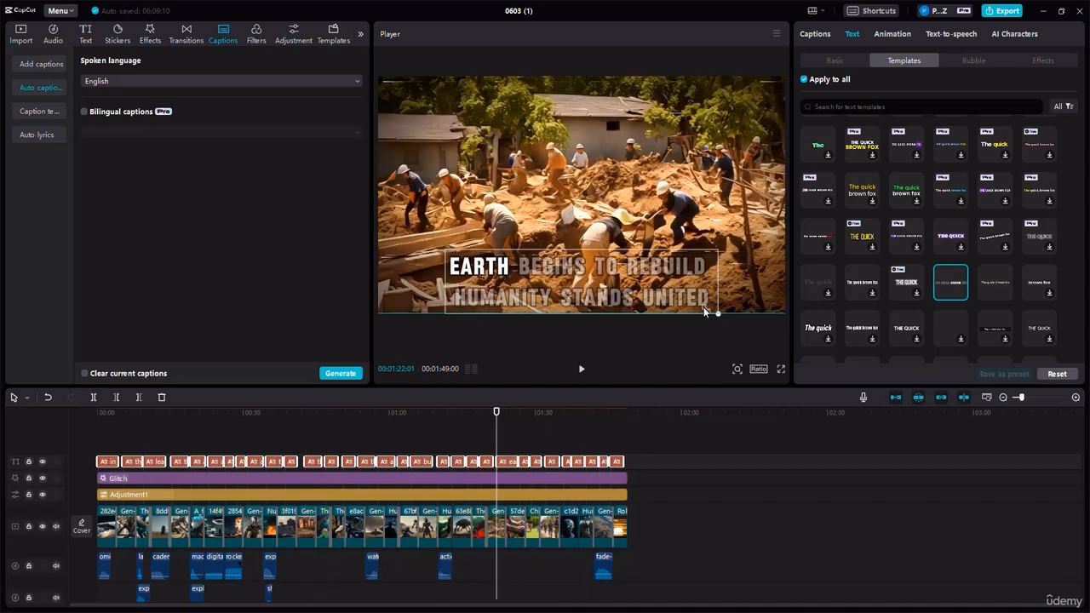
Step: Scale the captions down slightly and position them centred near the lower edge of the video frame
drag(720, 314, 696, 301)
click(576, 294)
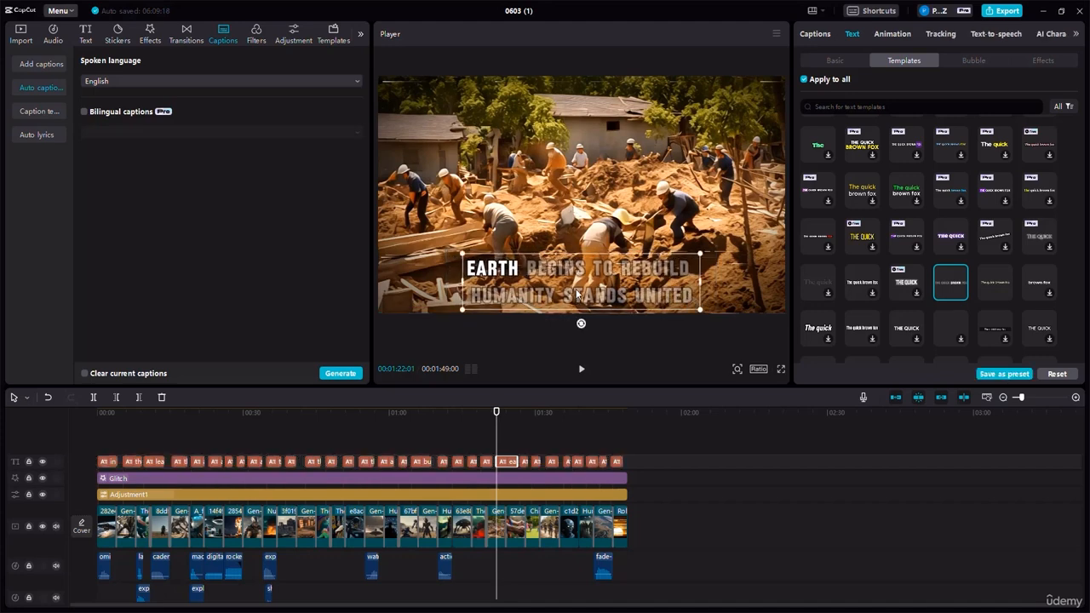
drag(576, 282, 577, 284)
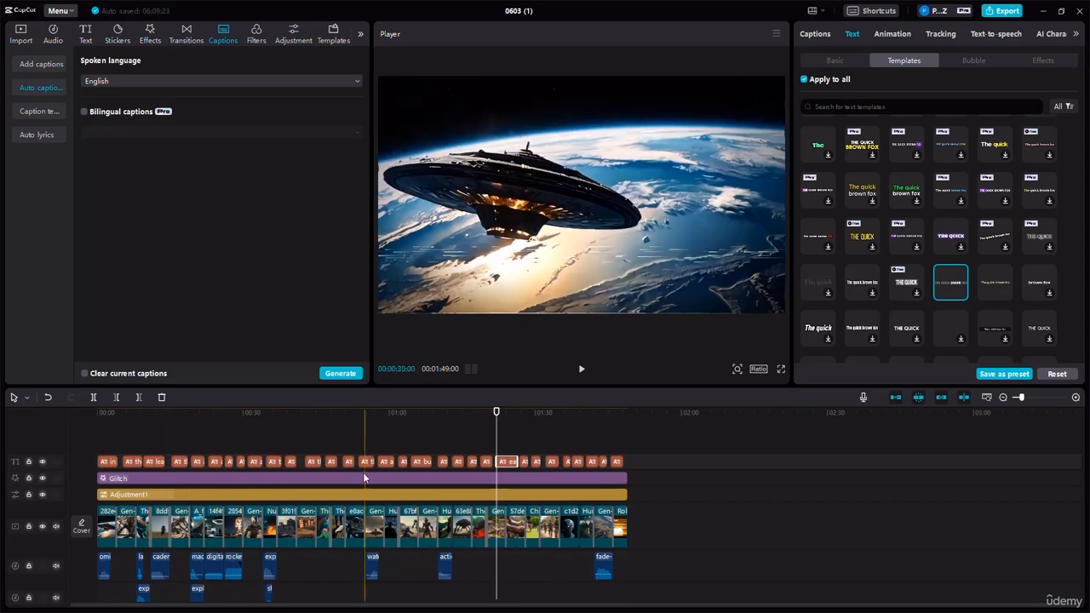
Step: Open the movie's export settings and set the video frame rate to 60fps
click(1003, 11)
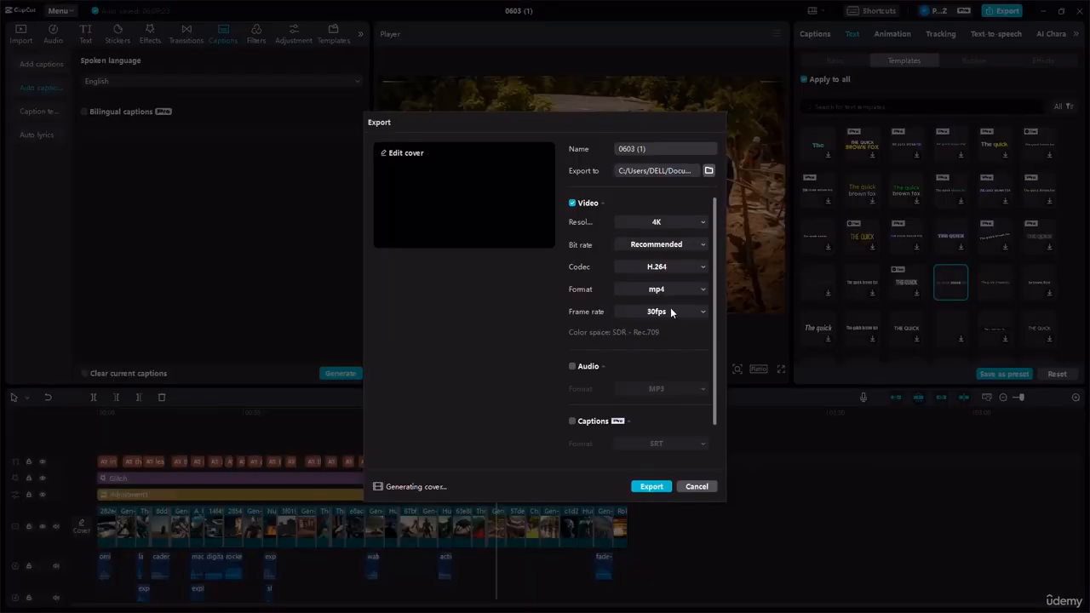
click(667, 311)
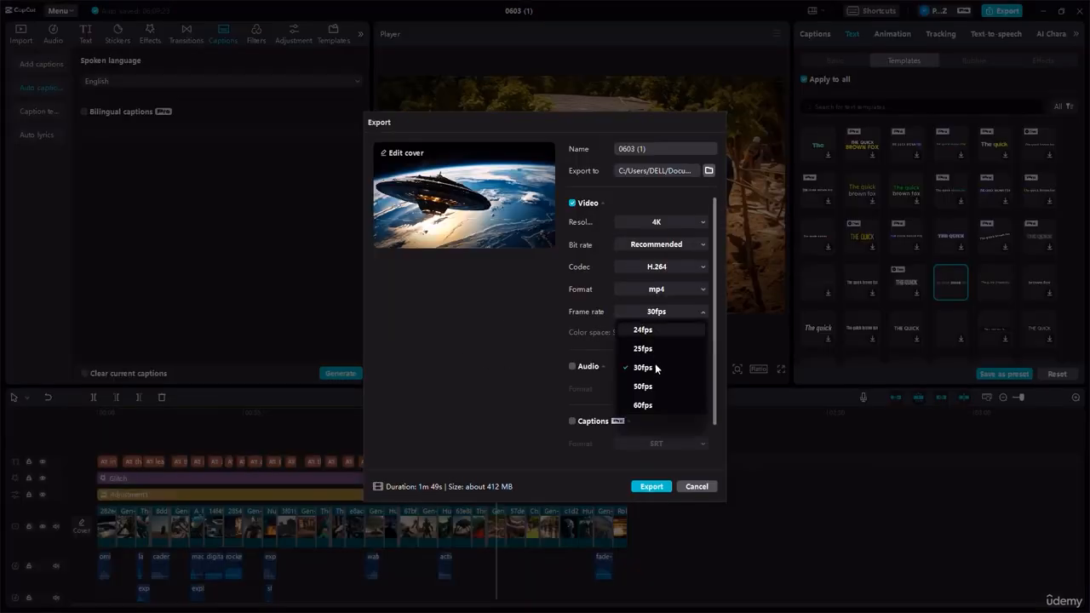
click(644, 405)
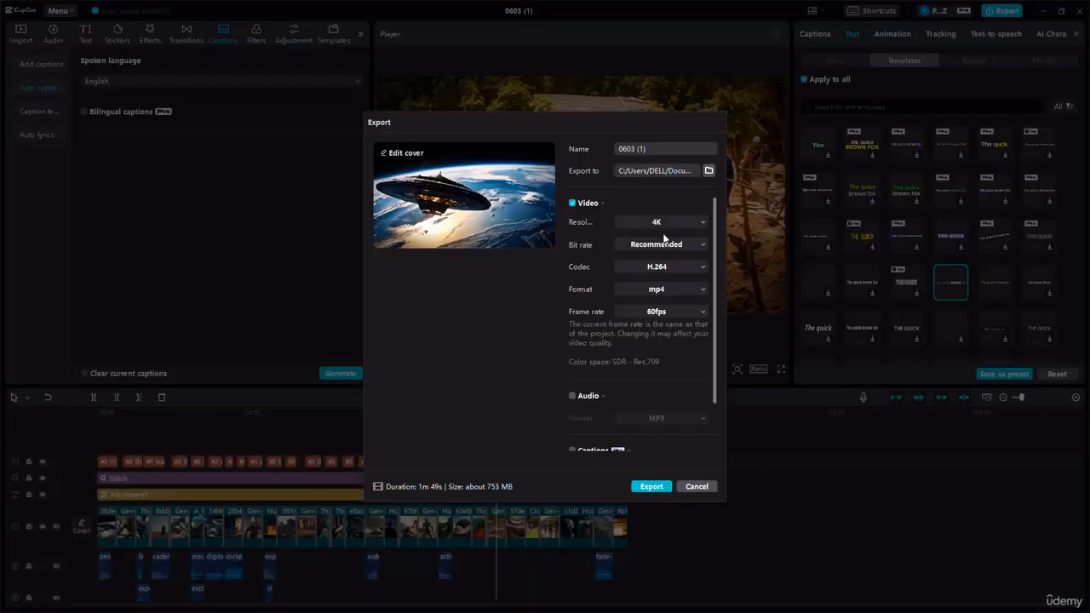
Step: Export the movie to the ALIEN MOVIE folder in Documents under the name ALIEN MOVIE CAPCUT FINAL
click(708, 172)
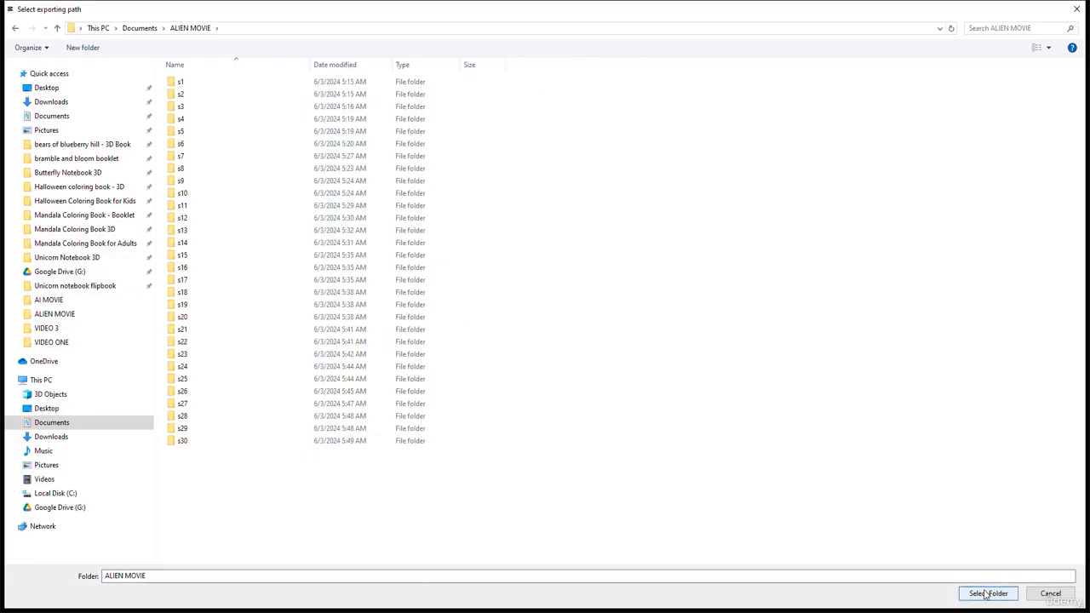
click(988, 593)
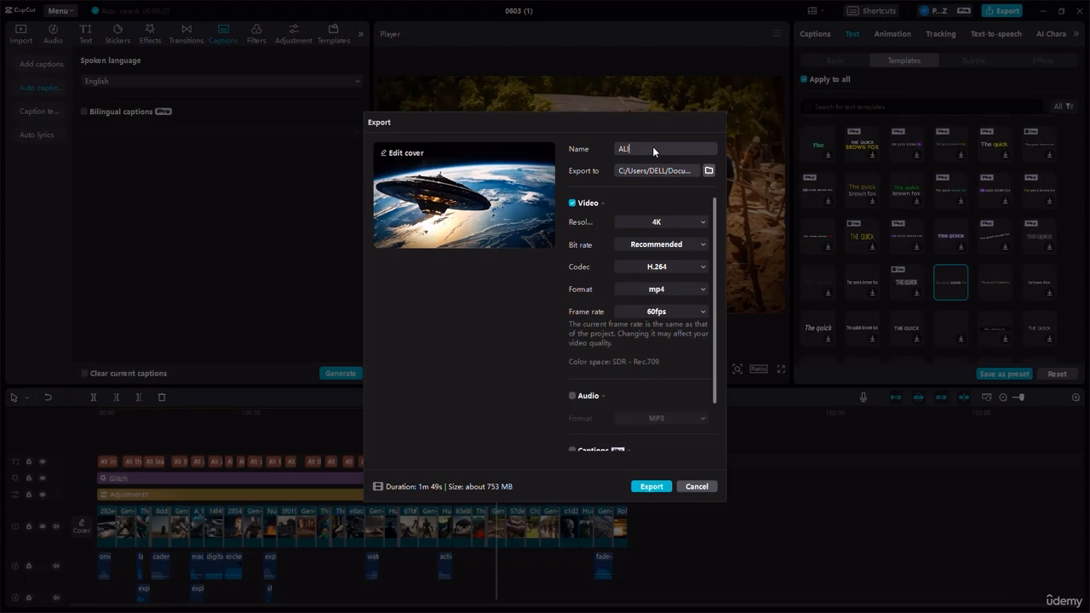
click(653, 149)
text(ALIEN MOVIE CAPCUT FINAL)
click(650, 487)
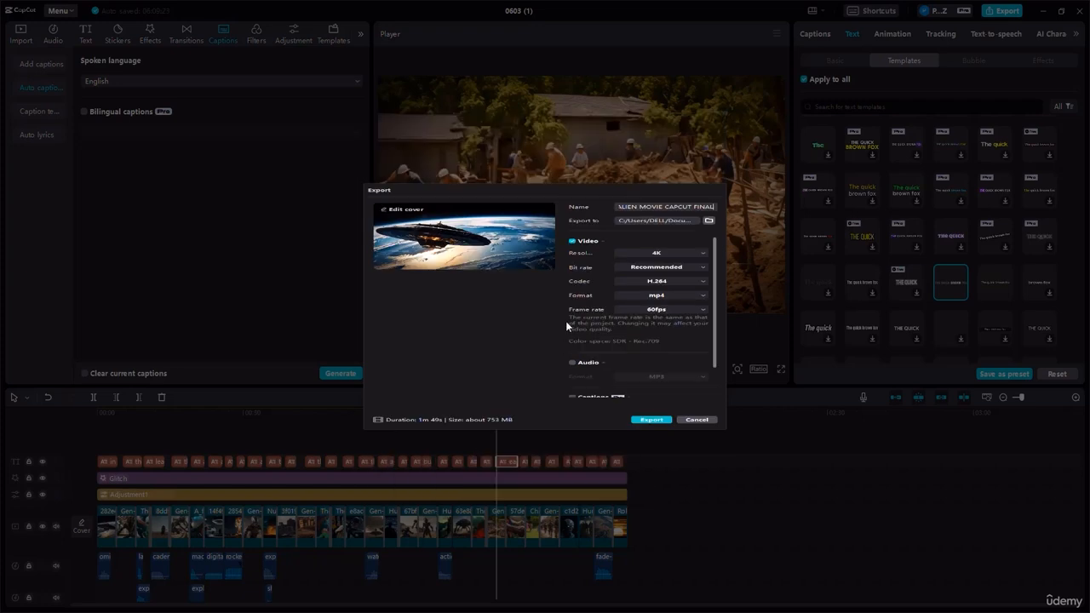